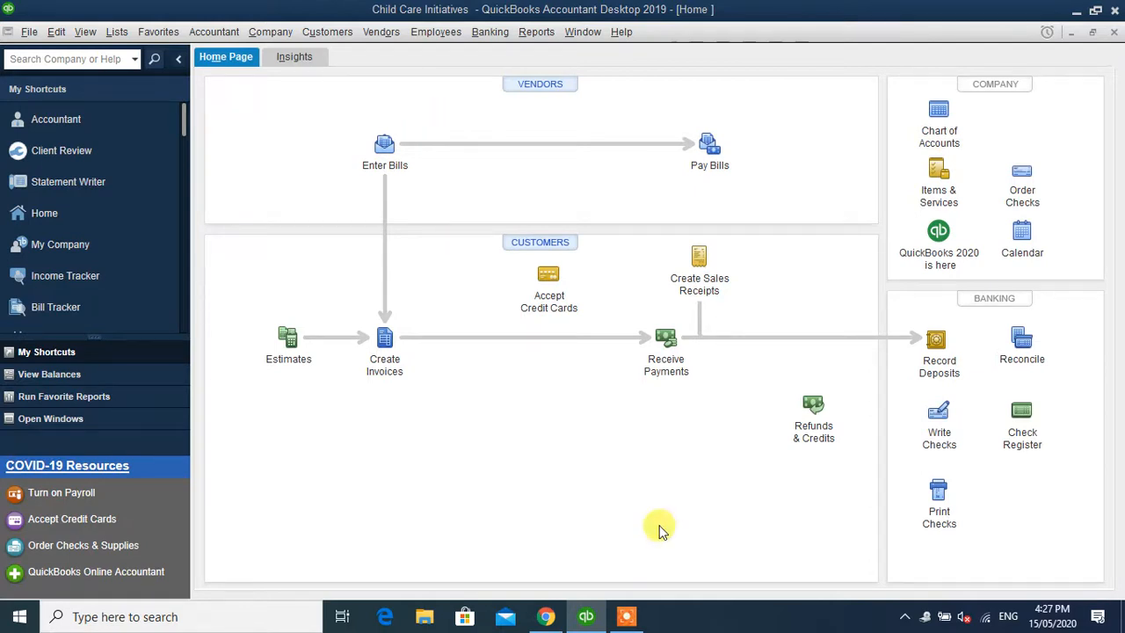
click(626, 615)
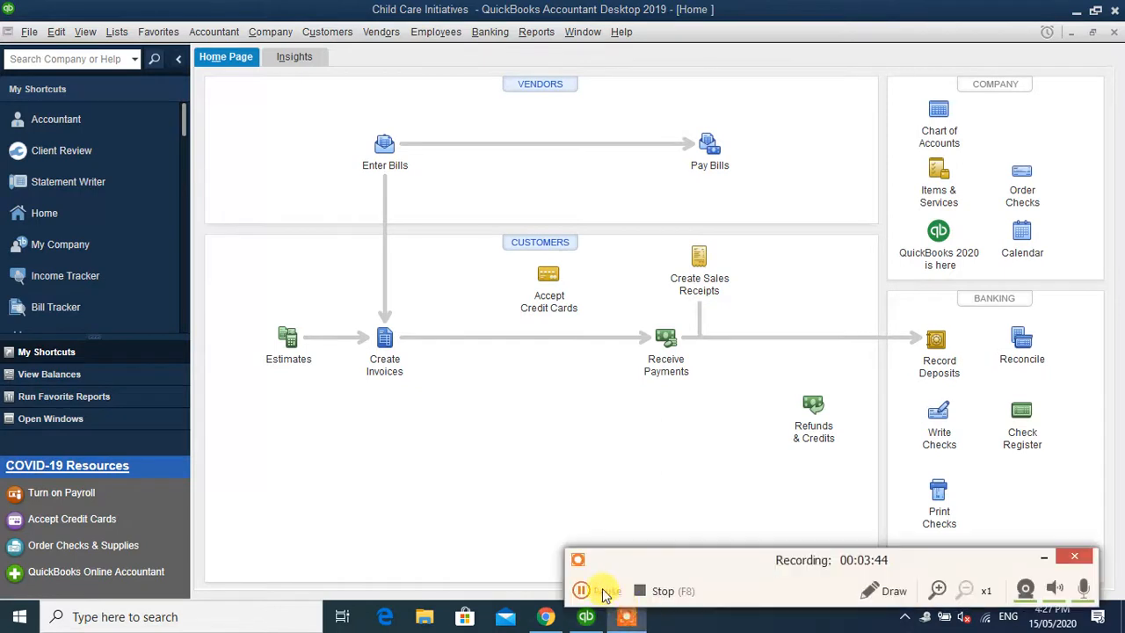
click(604, 595)
click(603, 594)
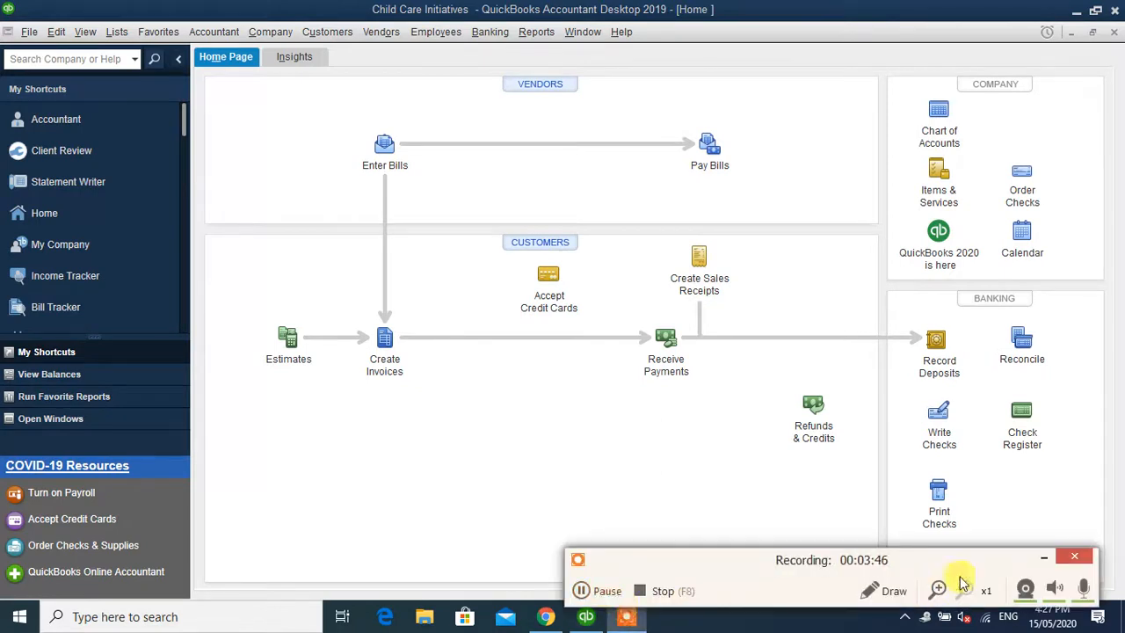
click(1041, 561)
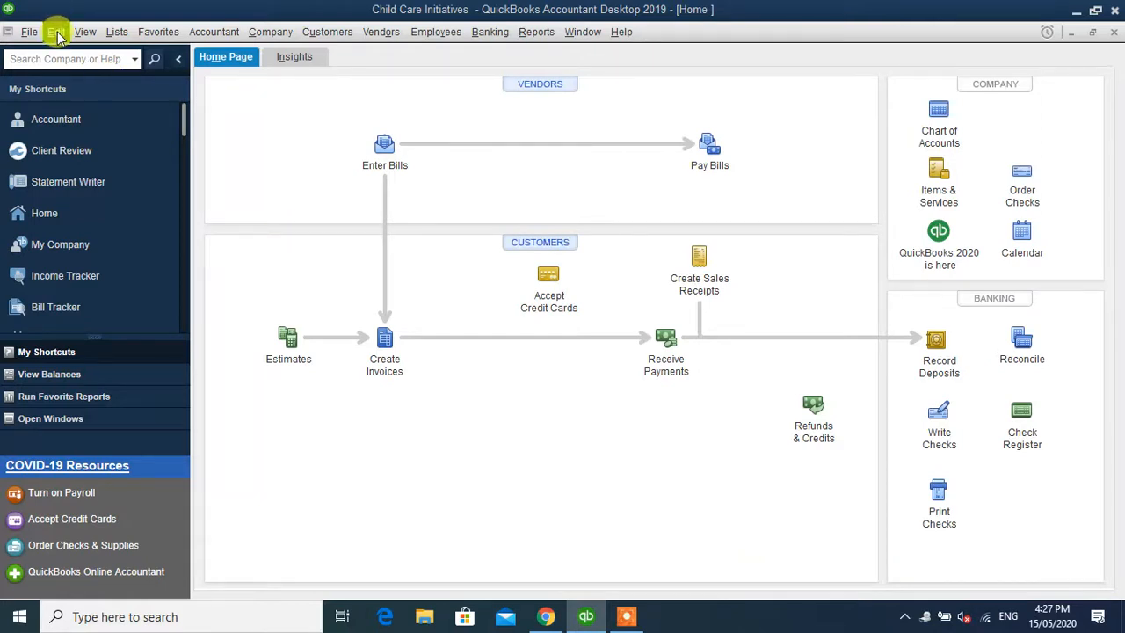
Step: Turn on multiple currency tracking in the company preferences and accept the irreversible change
click(58, 37)
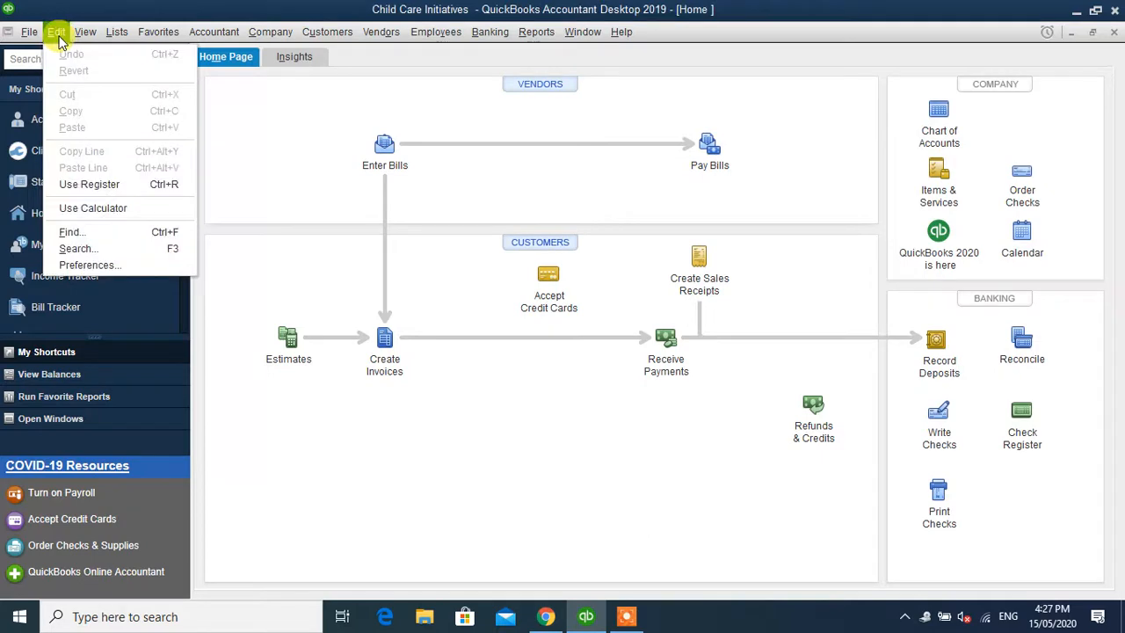
click(105, 266)
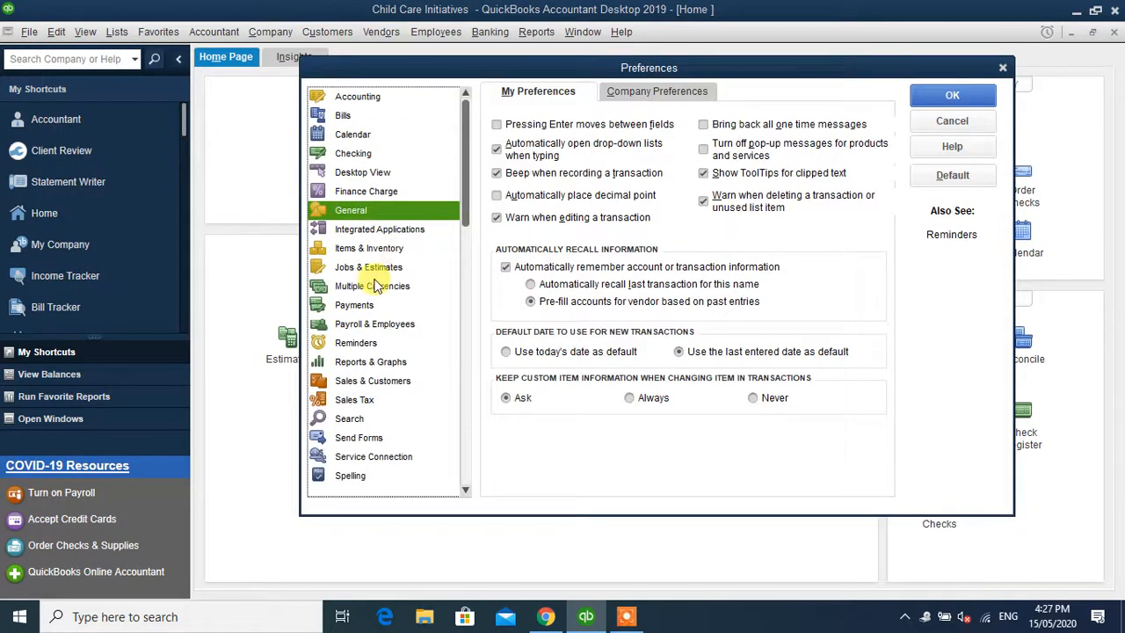
click(374, 286)
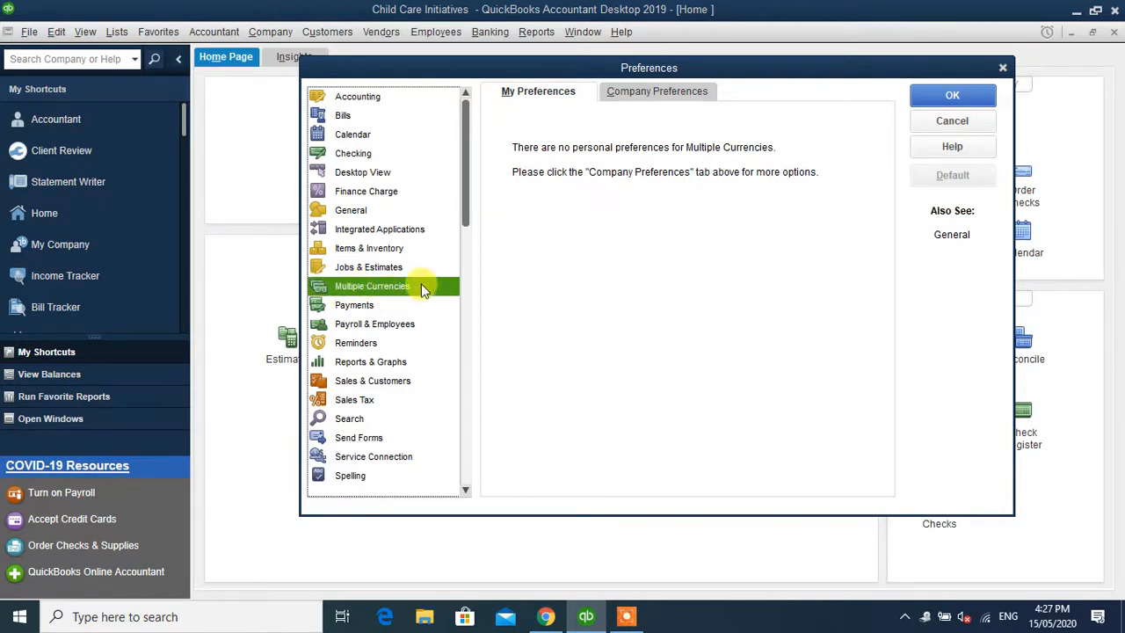
click(657, 91)
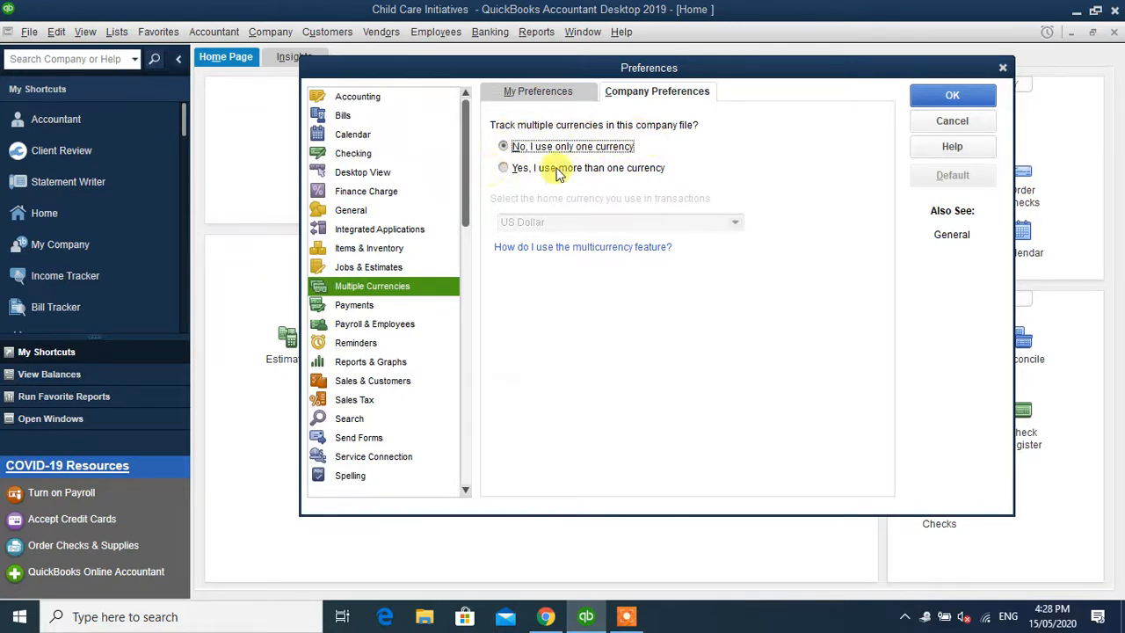
click(504, 171)
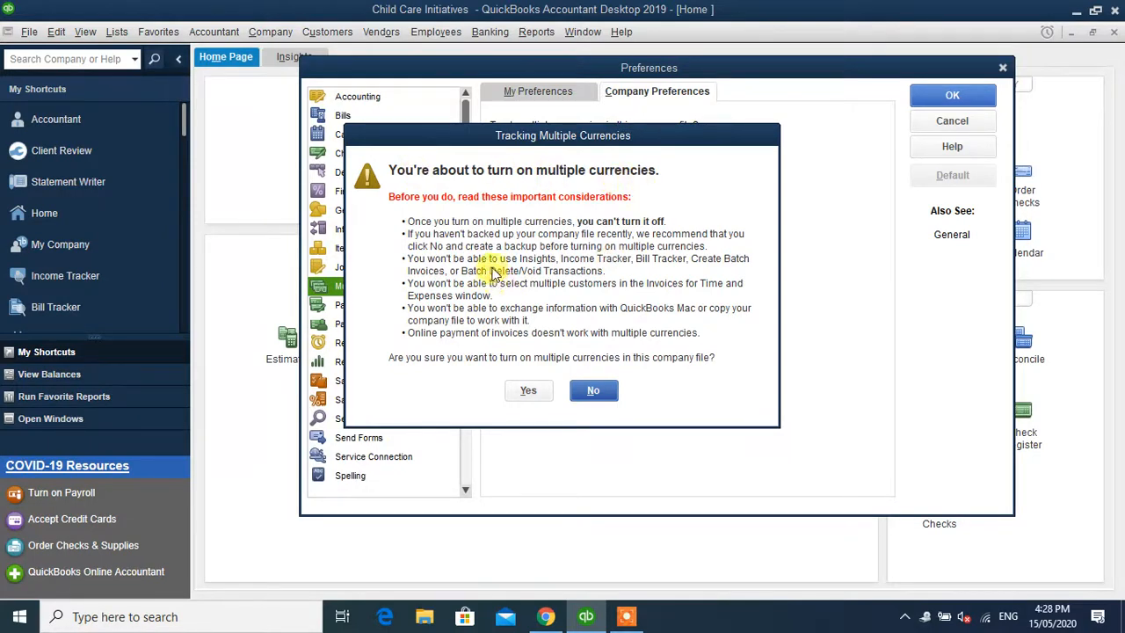
click(528, 391)
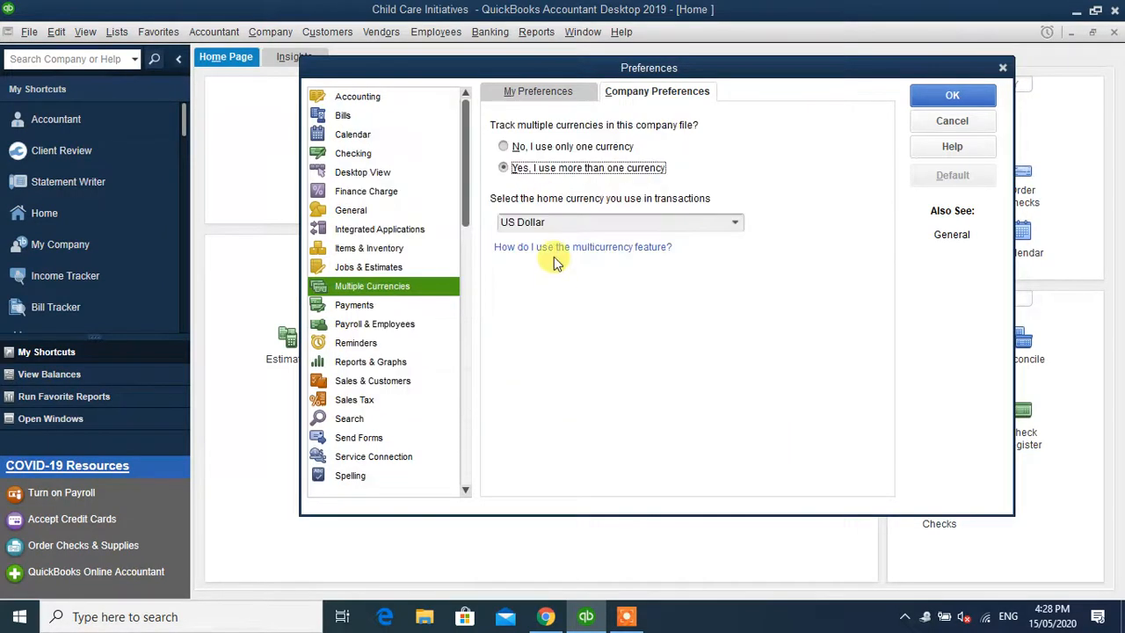
Step: Make Nigerian Naira an active currency, set it as the home currency, and save the preferences so the company file reopens
click(736, 224)
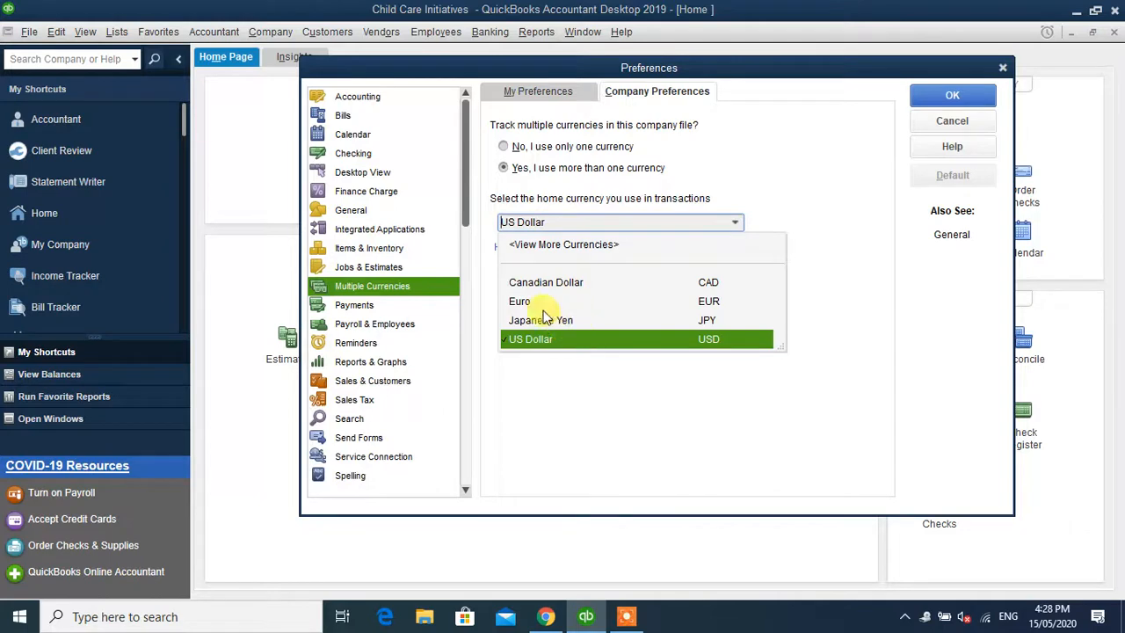
click(542, 246)
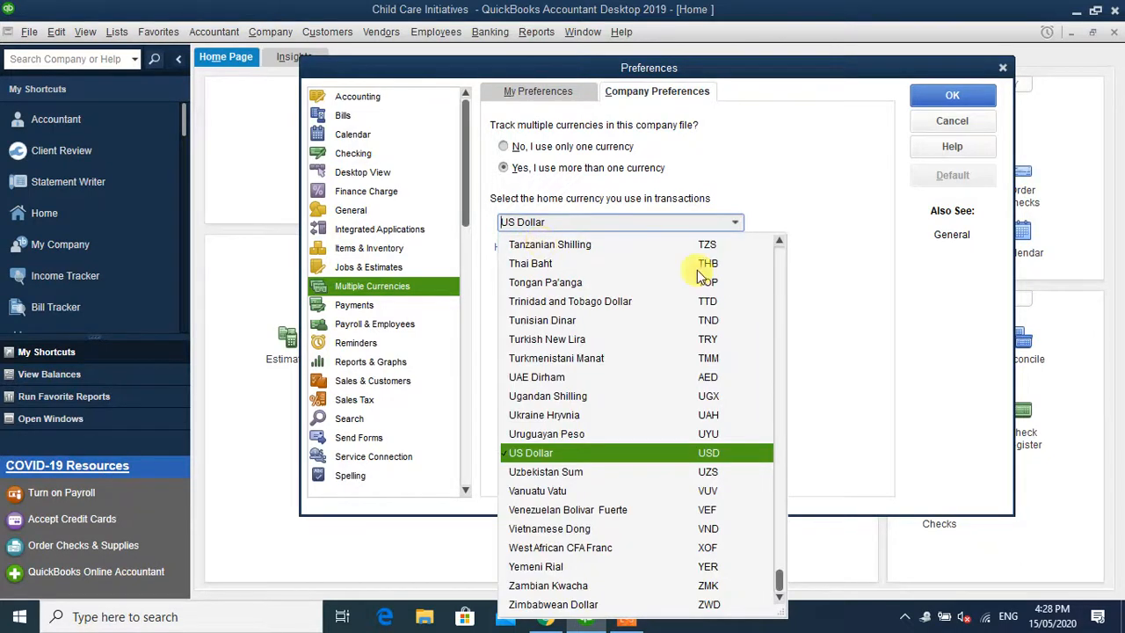
drag(565, 222, 478, 217)
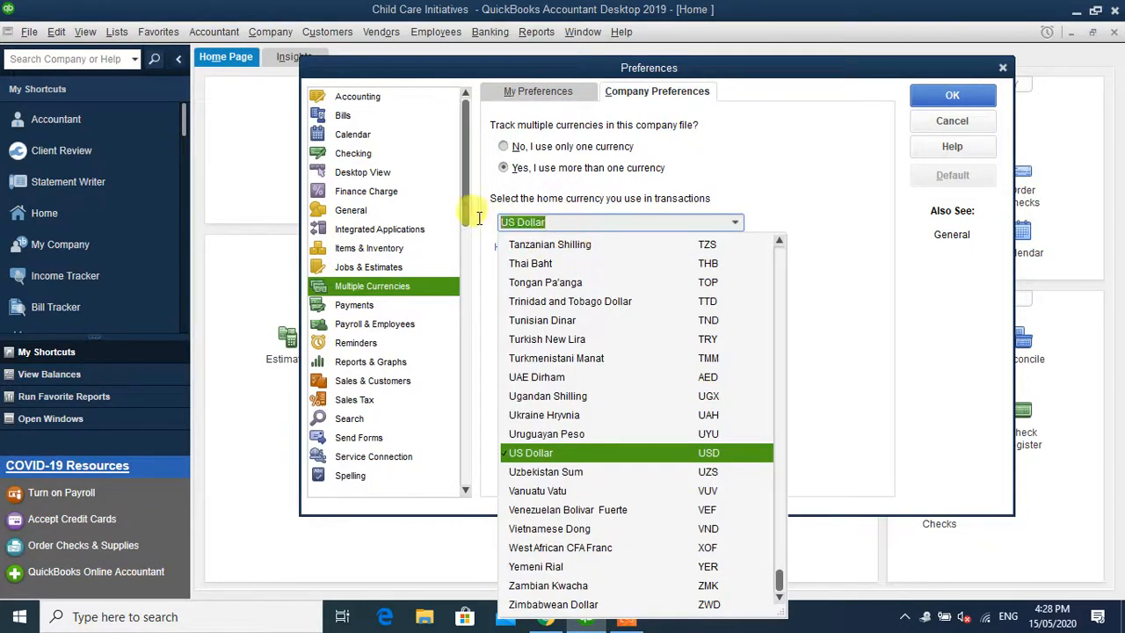
drag(779, 578, 776, 494)
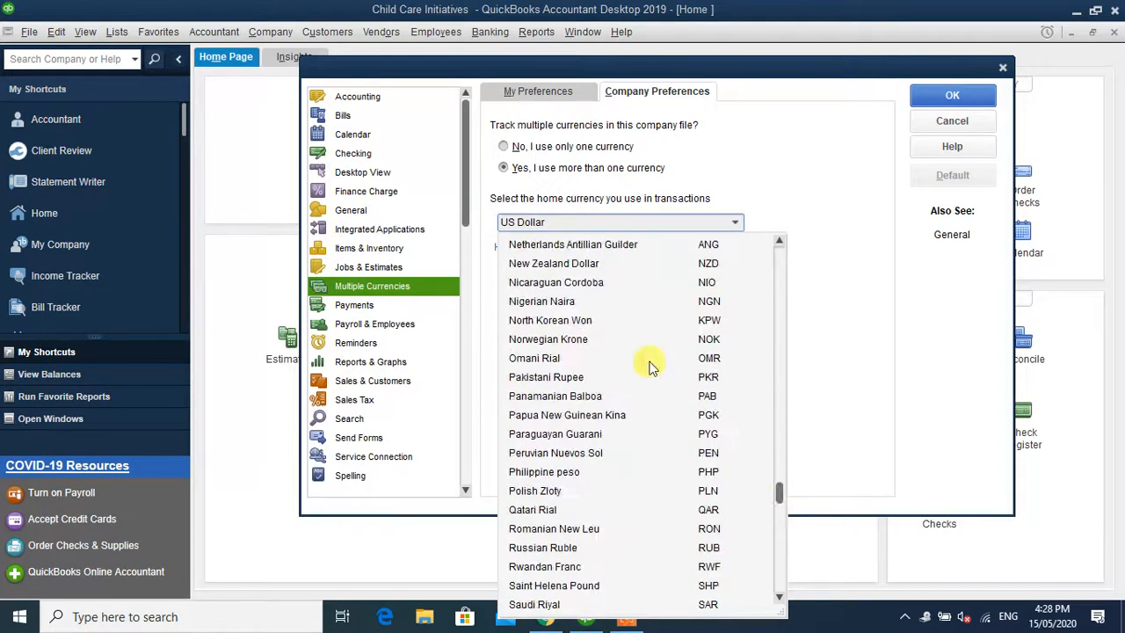
click(567, 303)
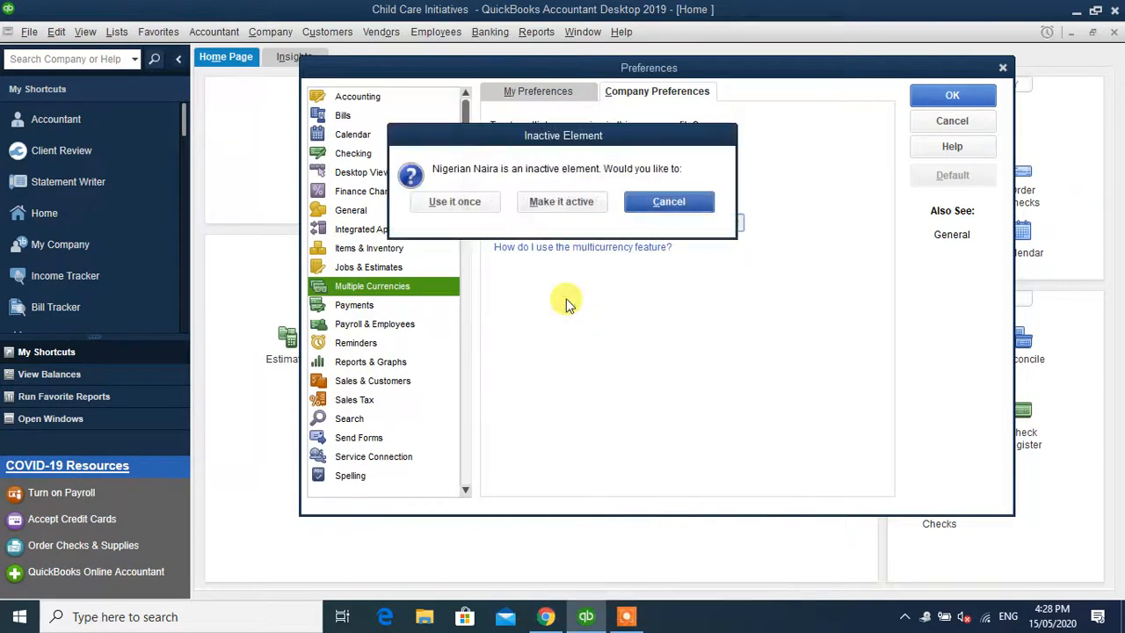
click(562, 202)
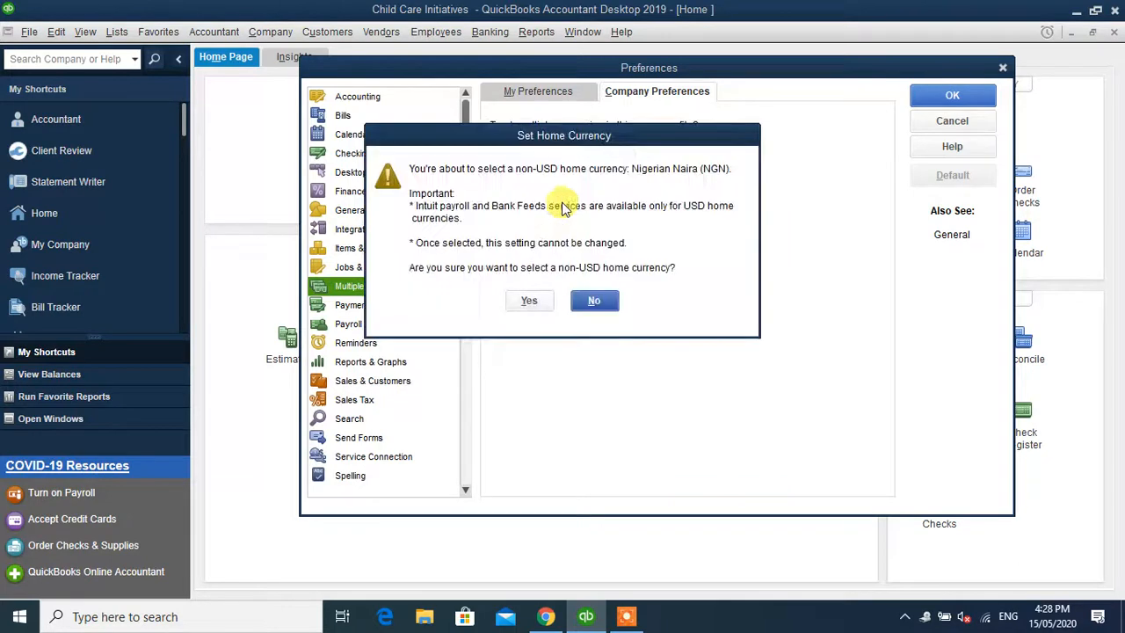
click(530, 301)
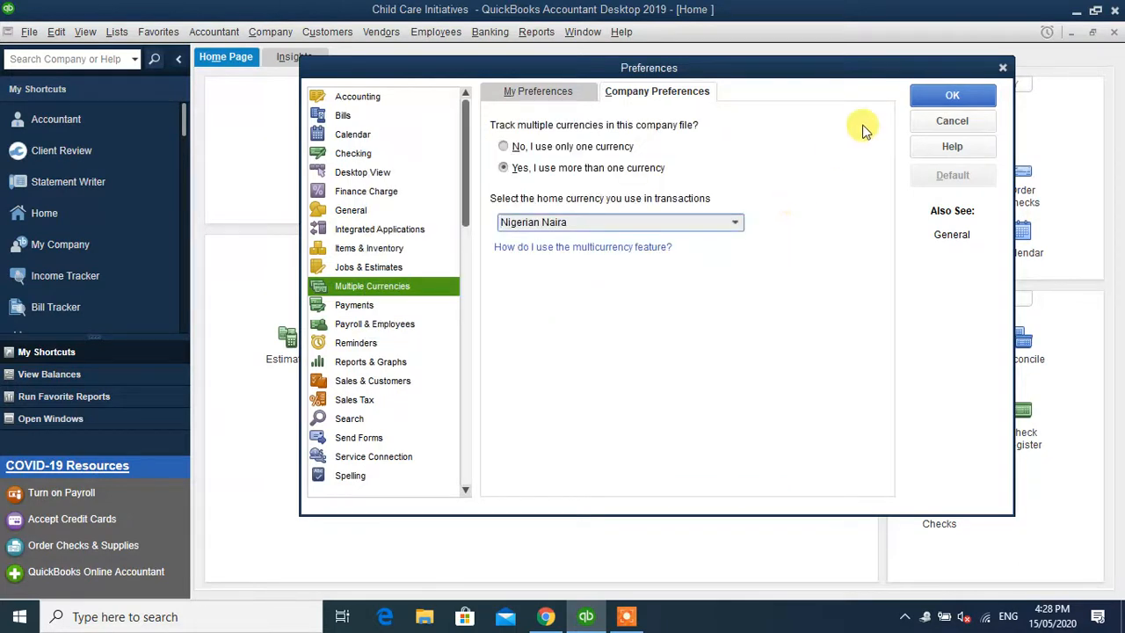
click(927, 93)
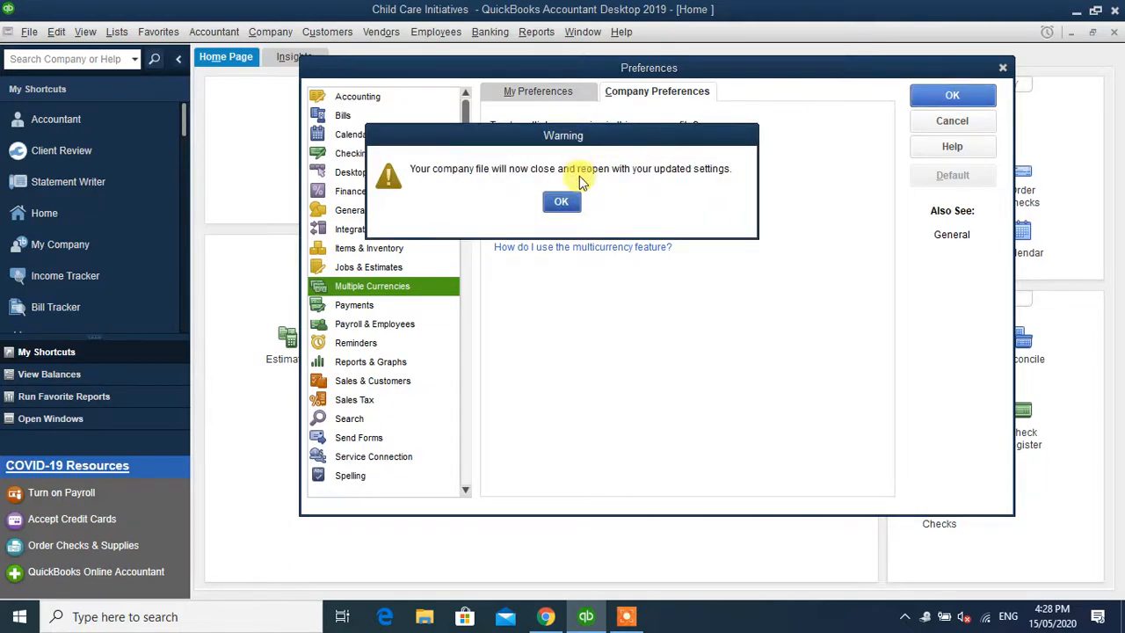
click(562, 203)
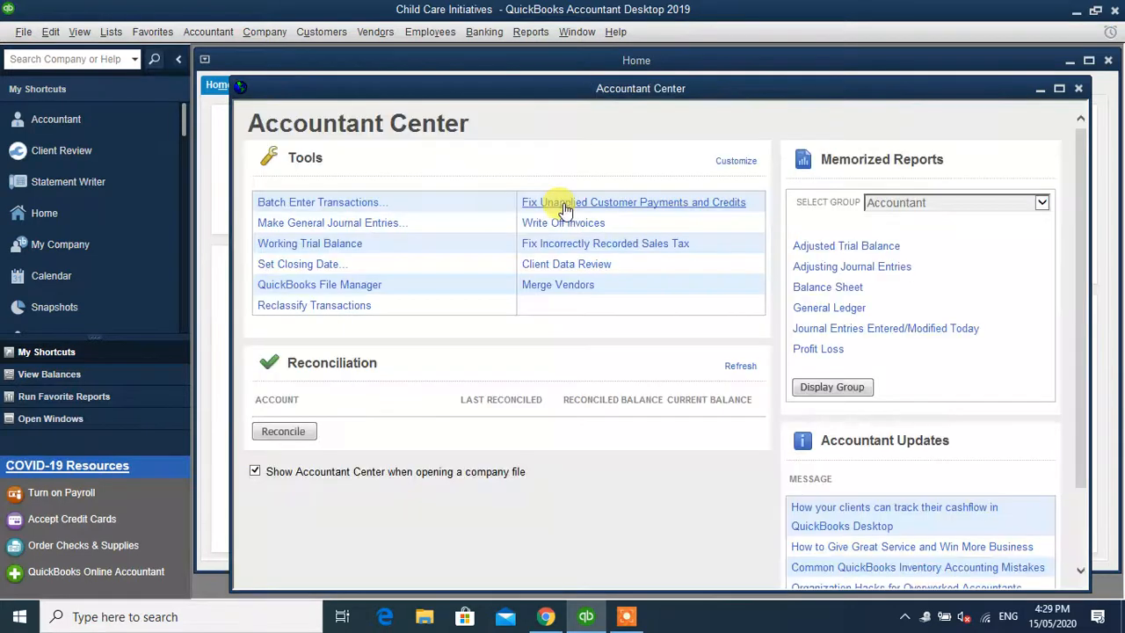
Step: Close the Accountant Center and maximize the Home window
click(1079, 89)
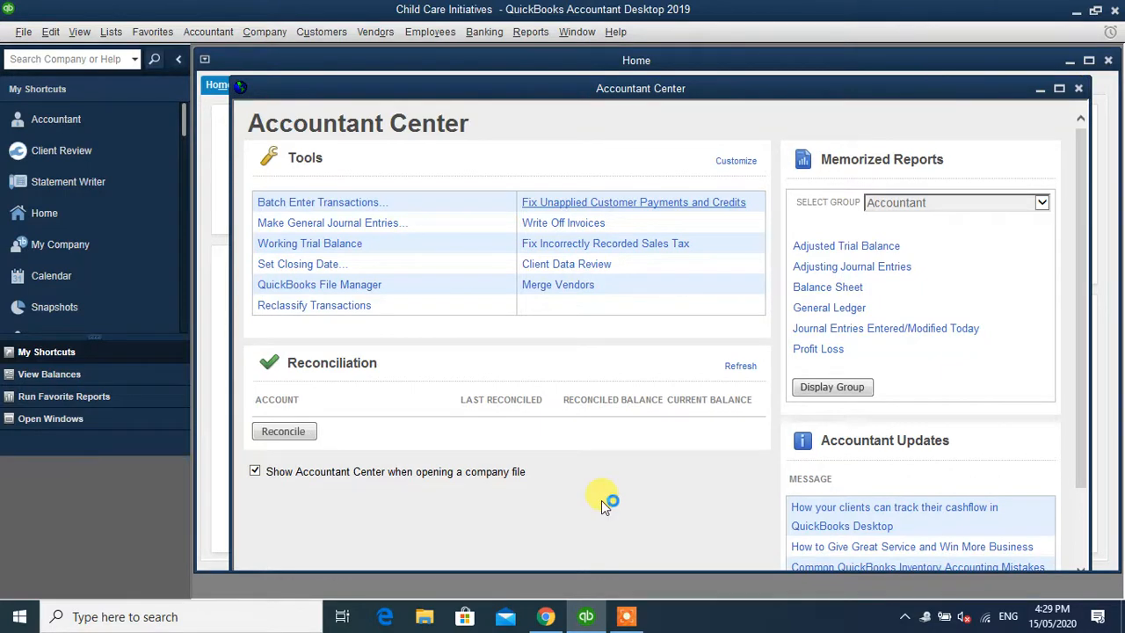
click(627, 617)
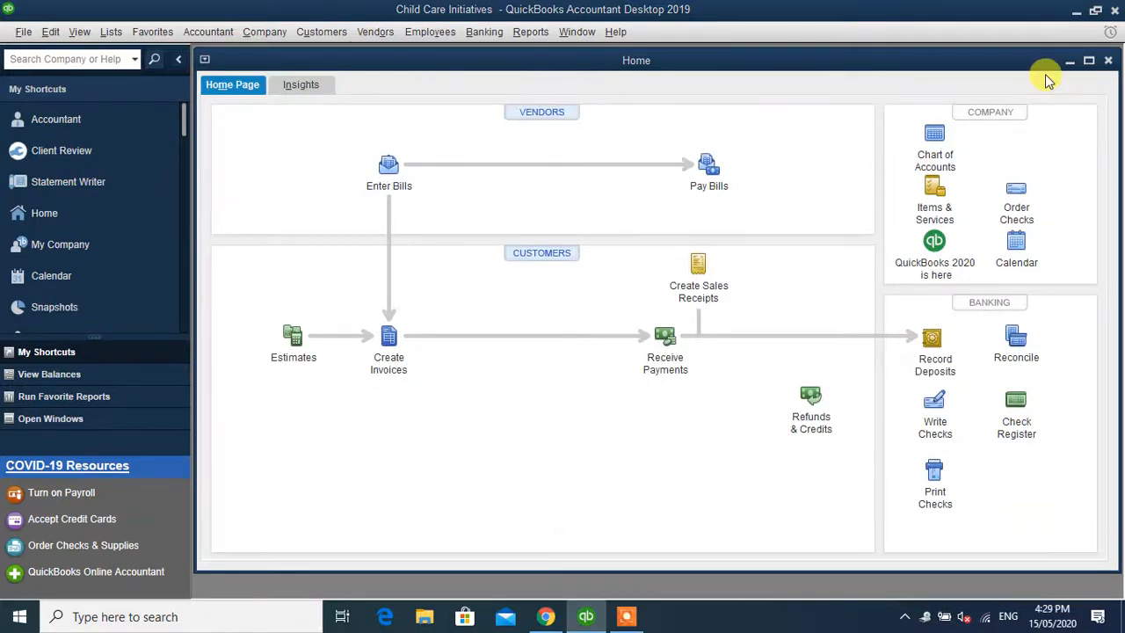
click(1088, 61)
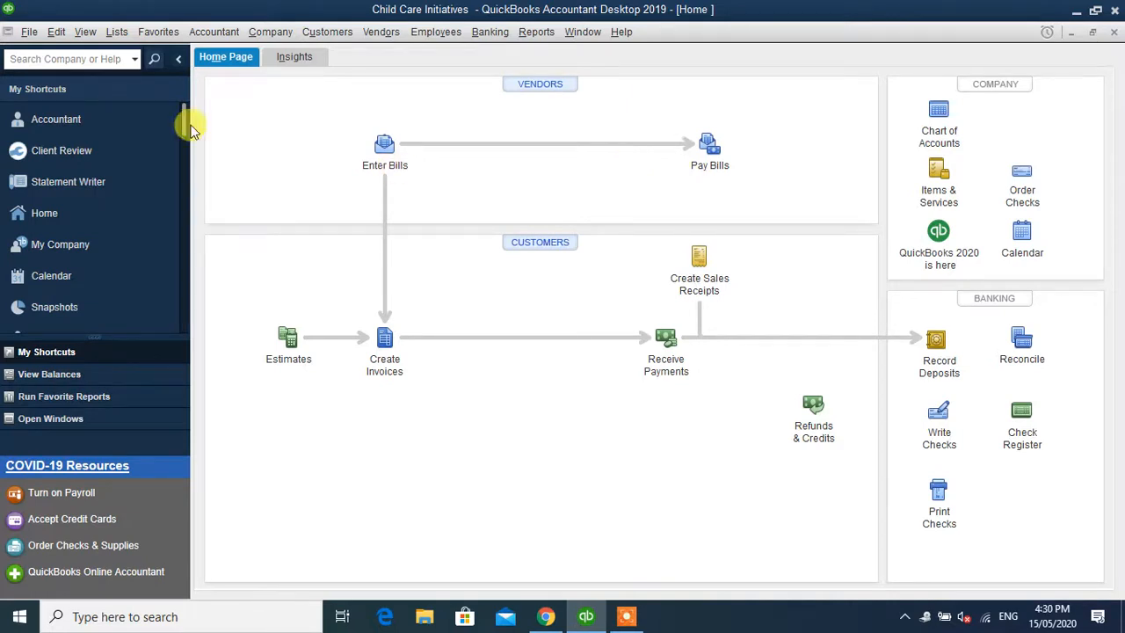
Step: Open the Chart of Accounts and select the Corporate Contributions income account
click(118, 34)
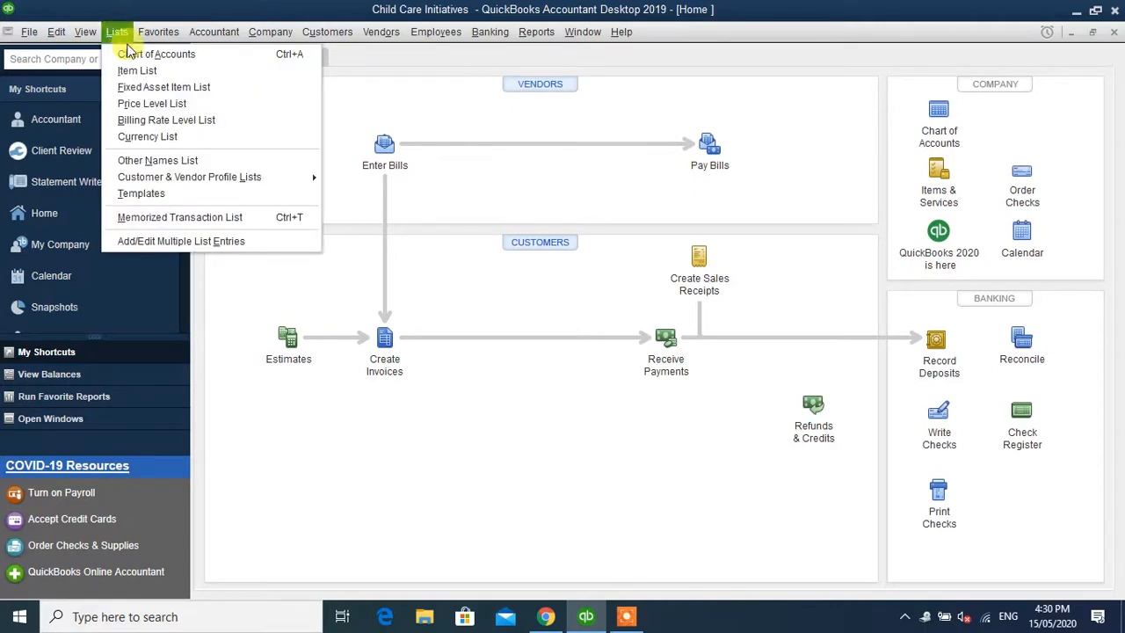
click(135, 54)
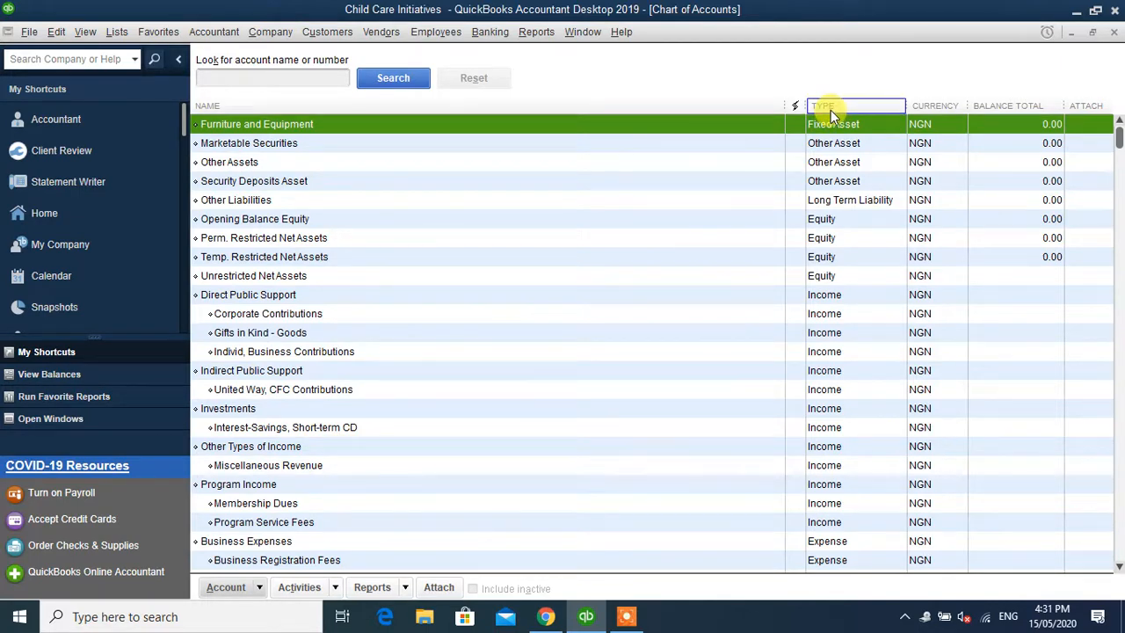
click(247, 318)
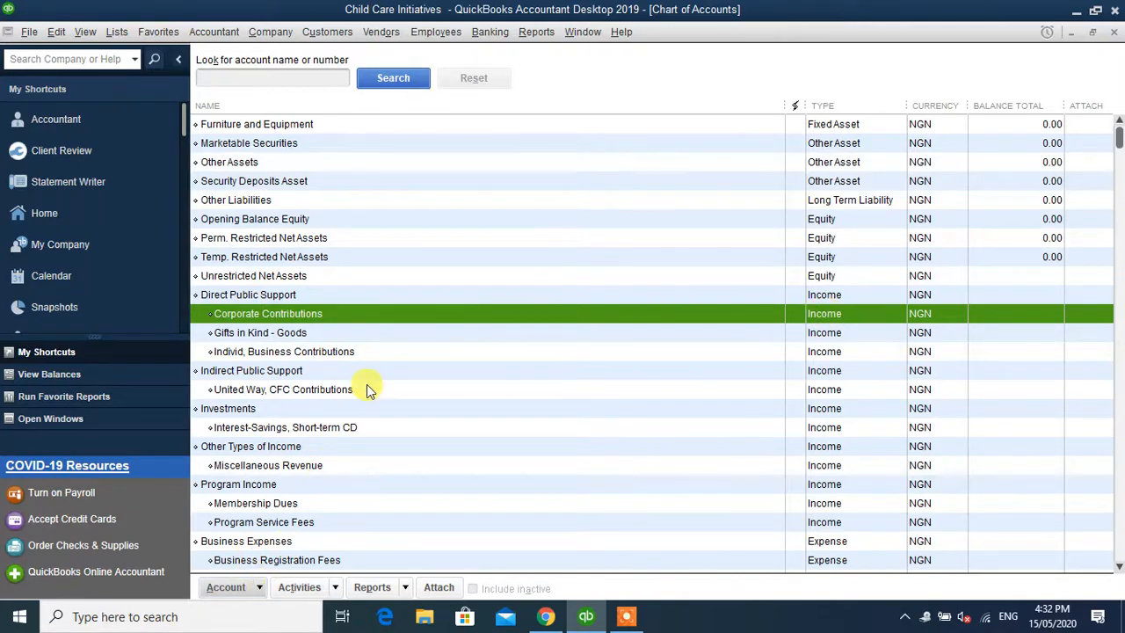
Step: Add a new Bank-type account named Zenith Bank, saving it and starting another new account
click(259, 587)
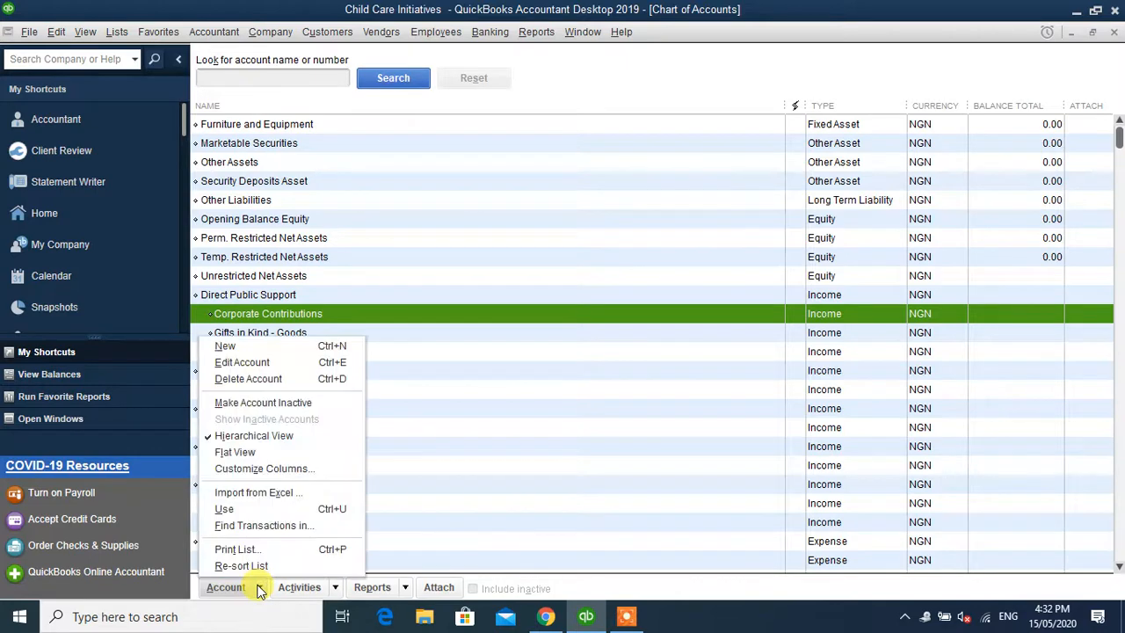
click(240, 343)
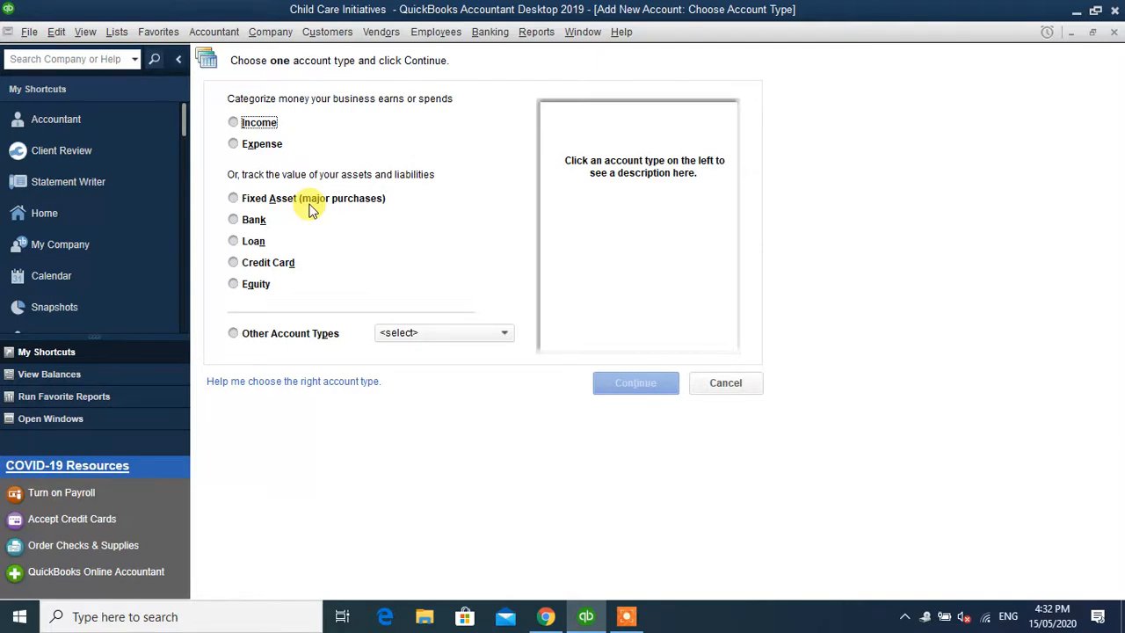
click(236, 123)
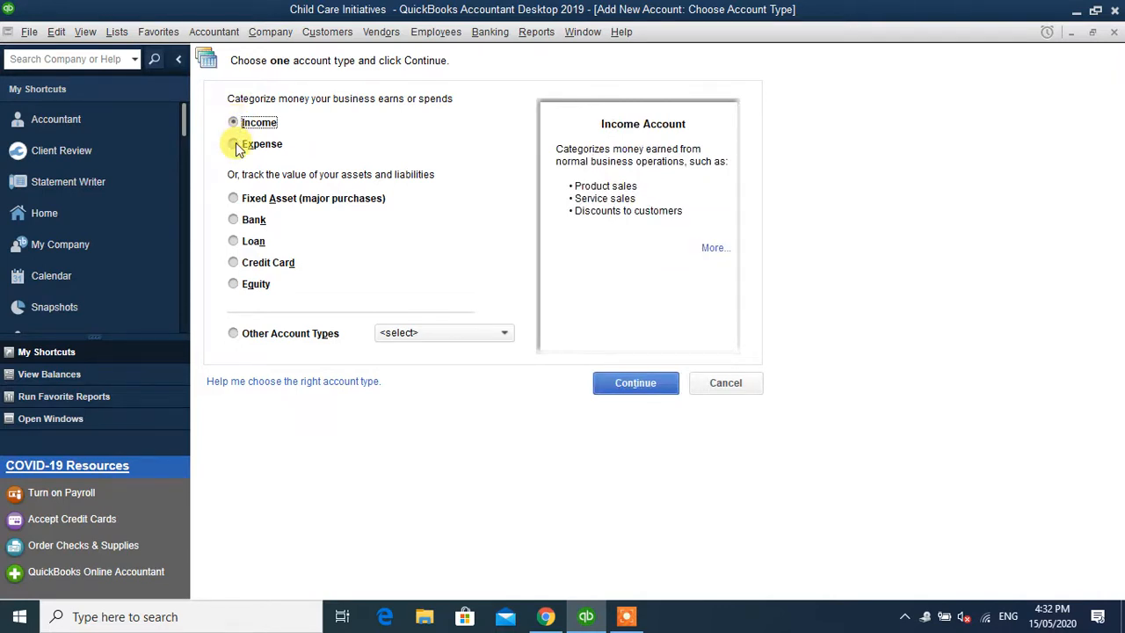
click(235, 144)
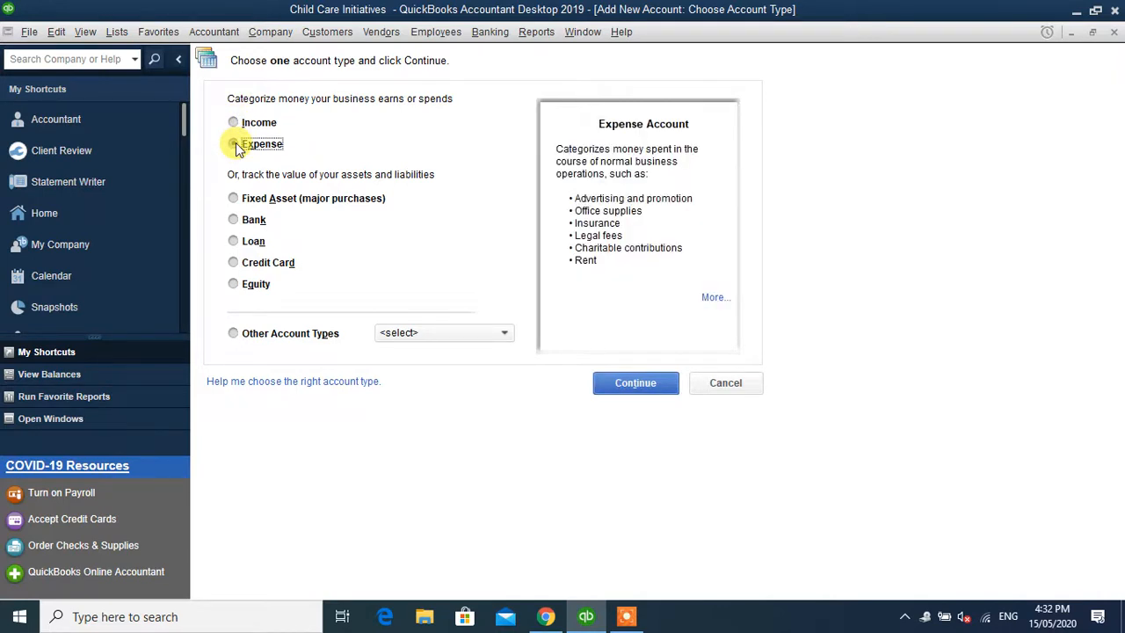
click(234, 222)
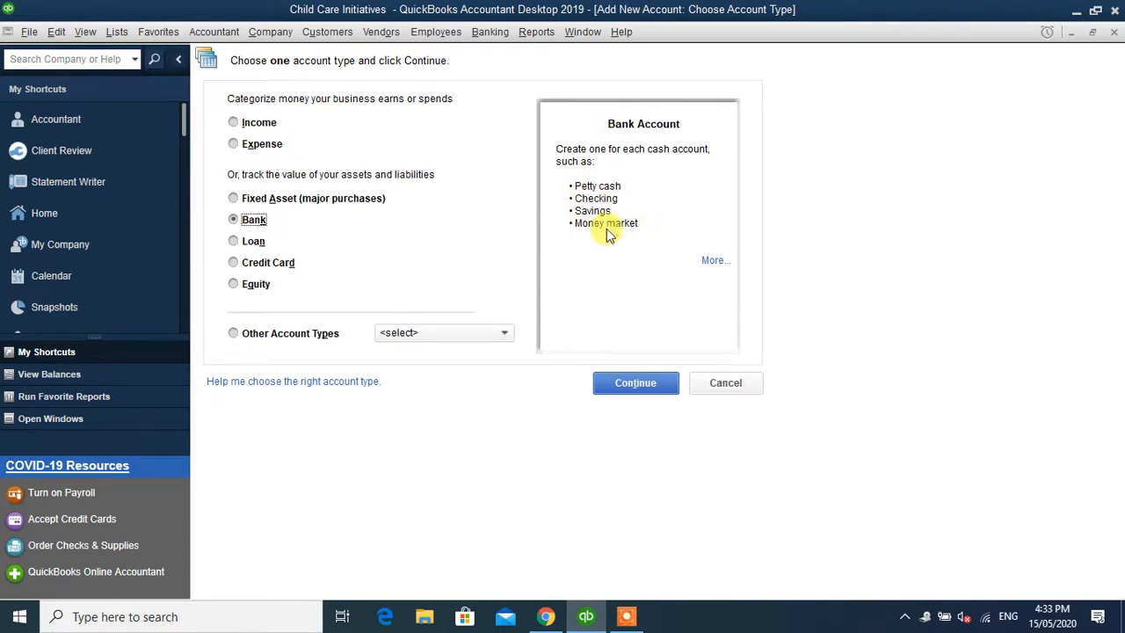
click(631, 386)
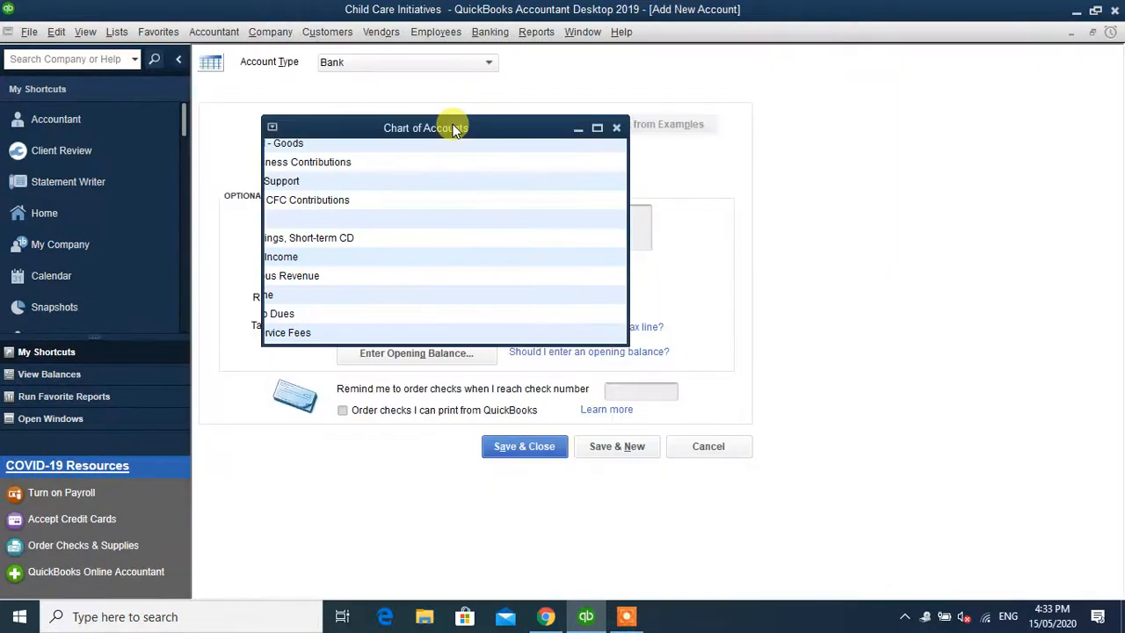
text(Zen)
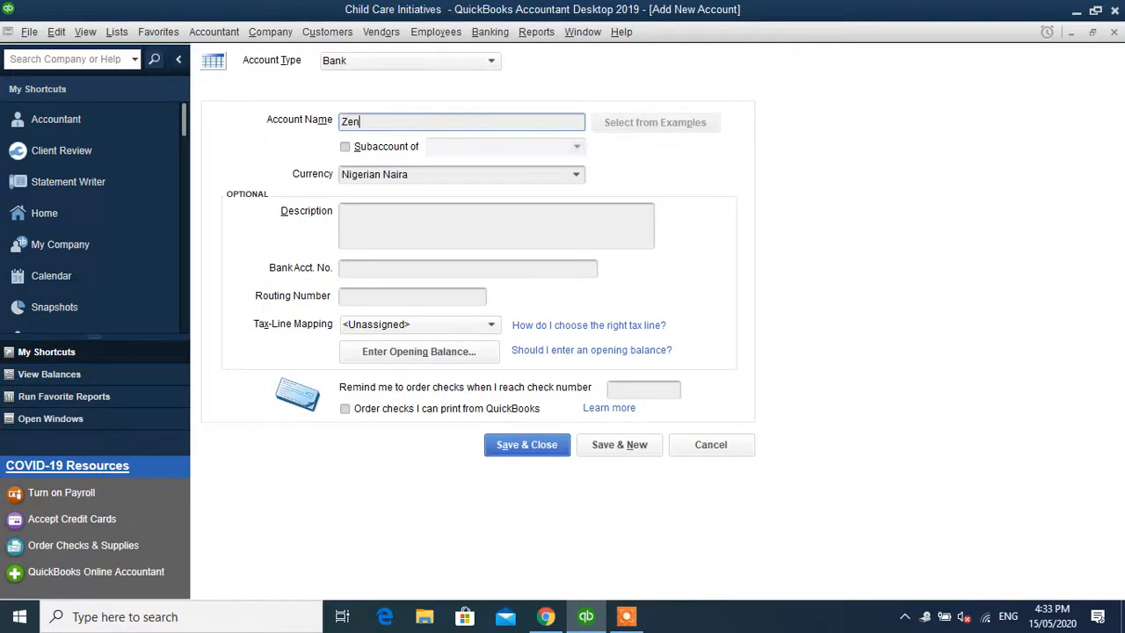
text(ith Bank)
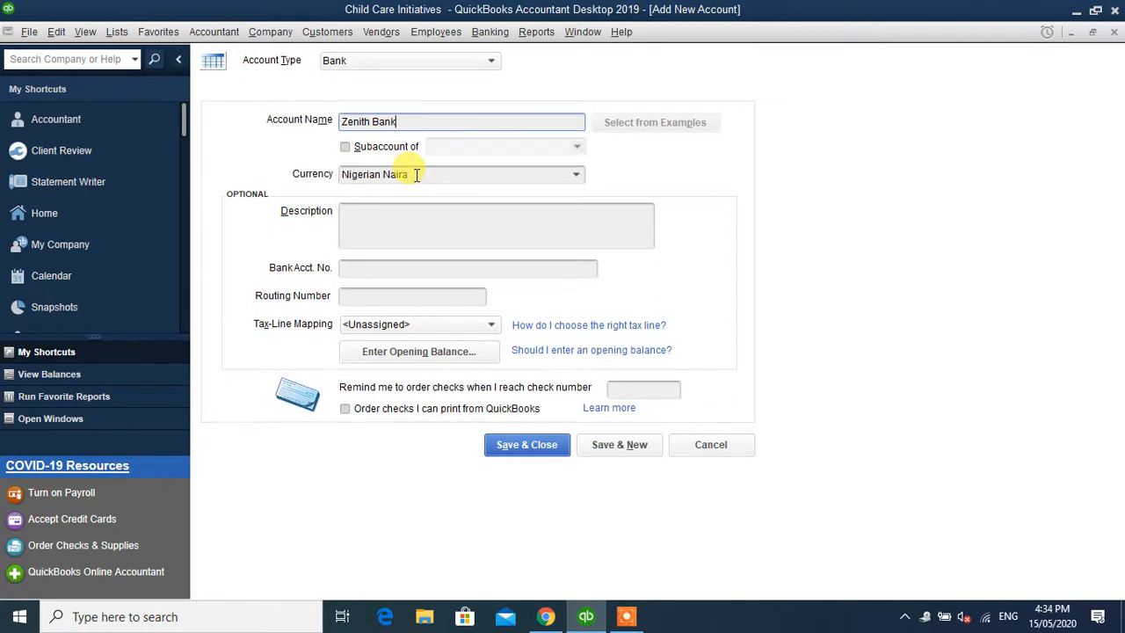
click(621, 449)
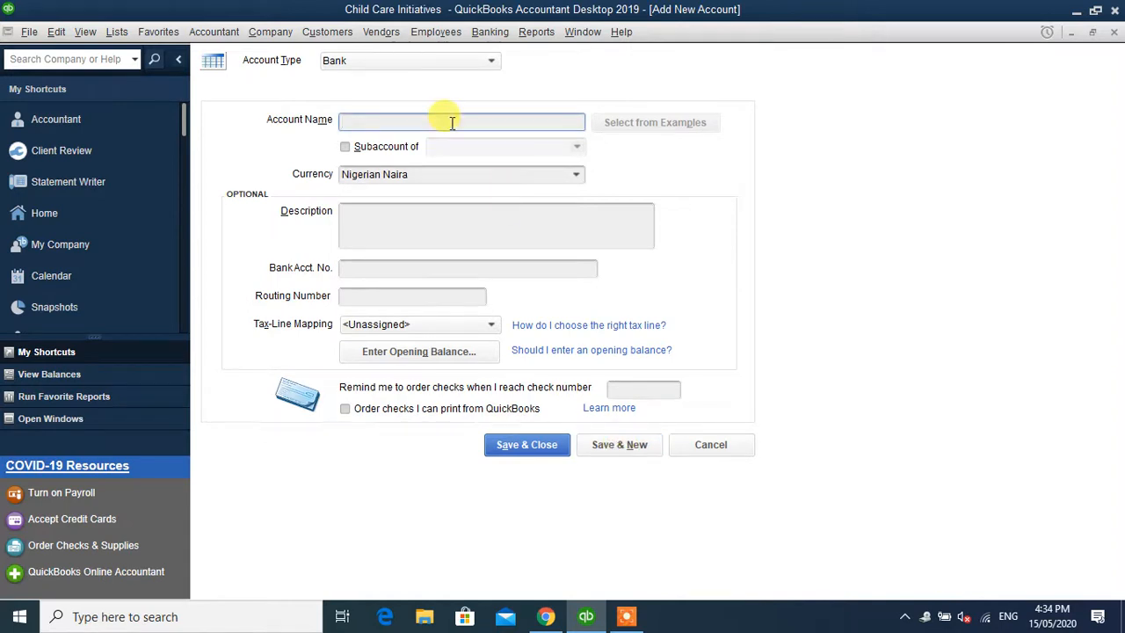
Step: Name the new bank account Current Account 1 and make it a subaccount of Zenith Bank
text(Chi)
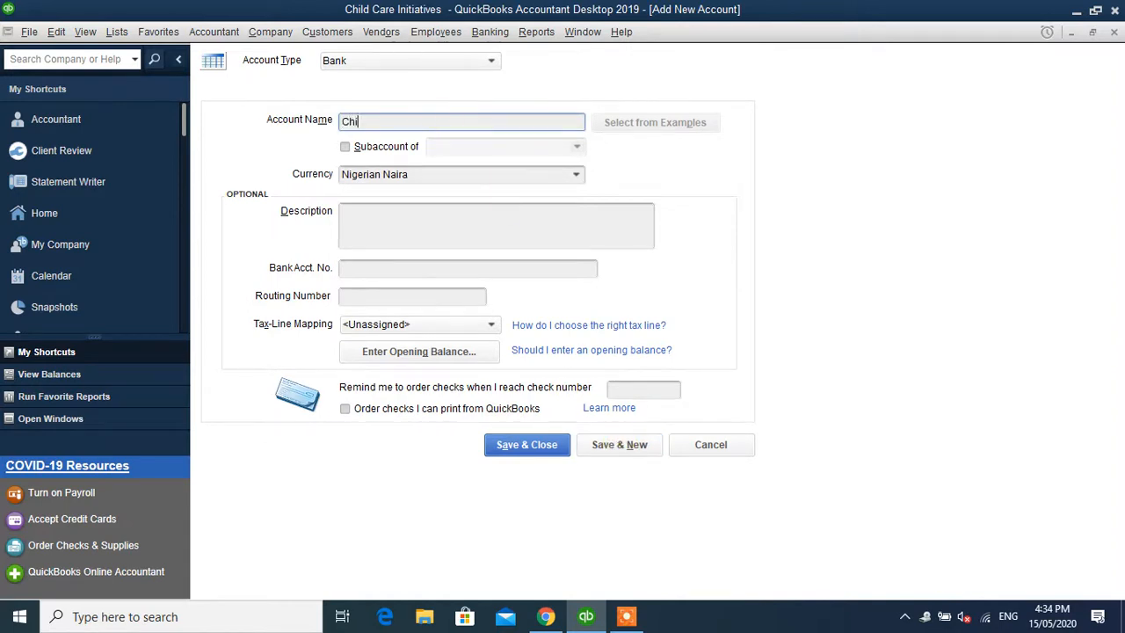
text(ldcare Support 1)
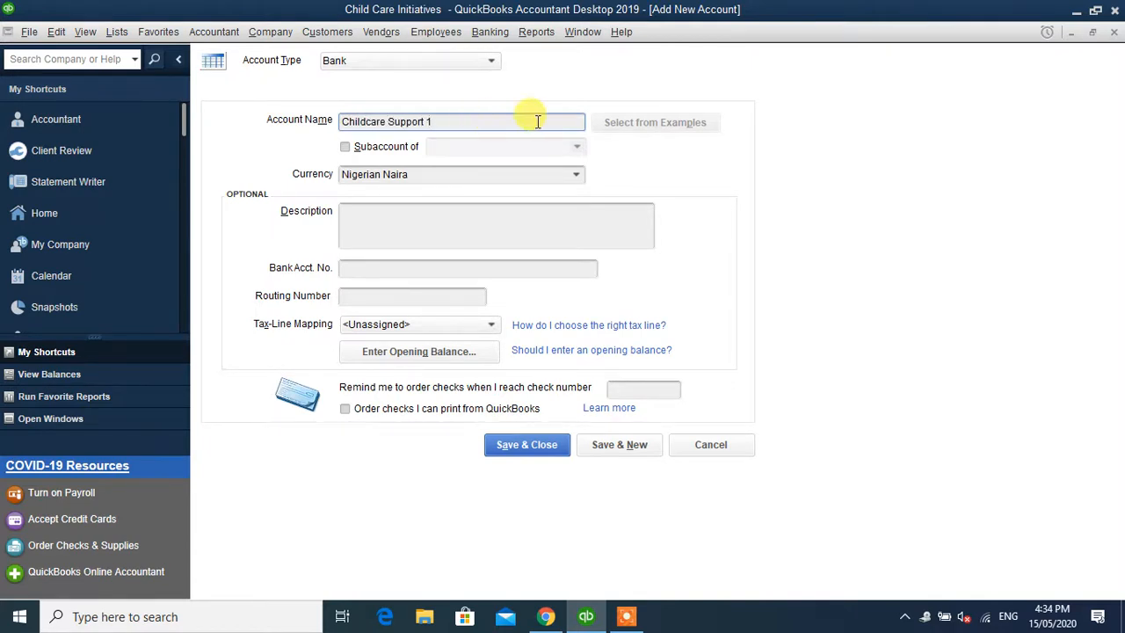
drag(426, 122, 308, 119)
text(Cur)
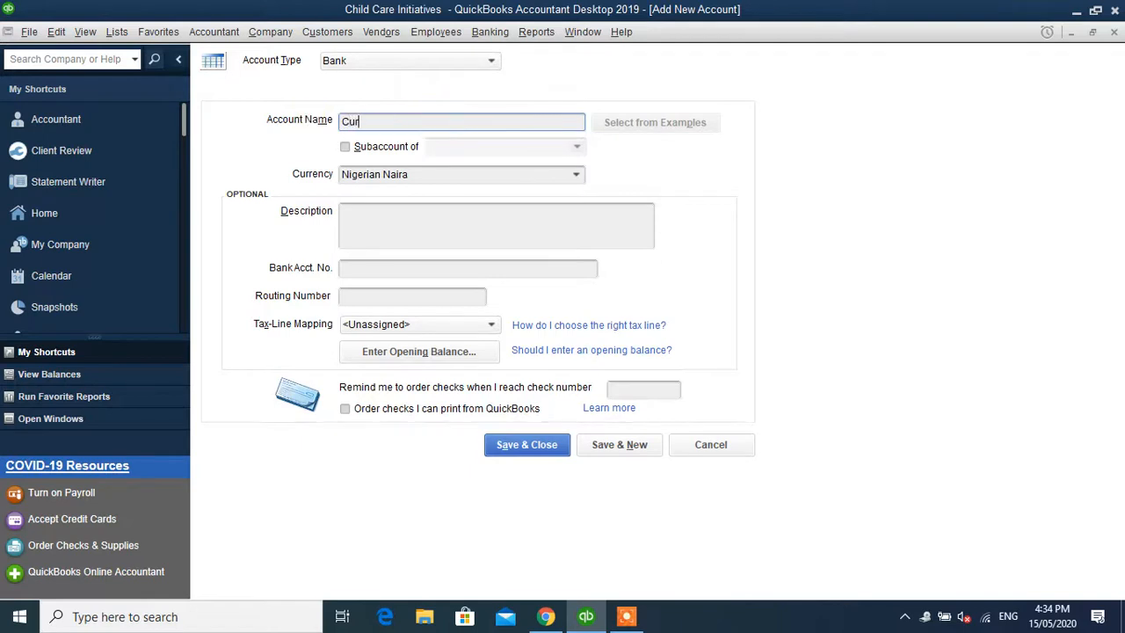
text(rent Account 1)
click(345, 146)
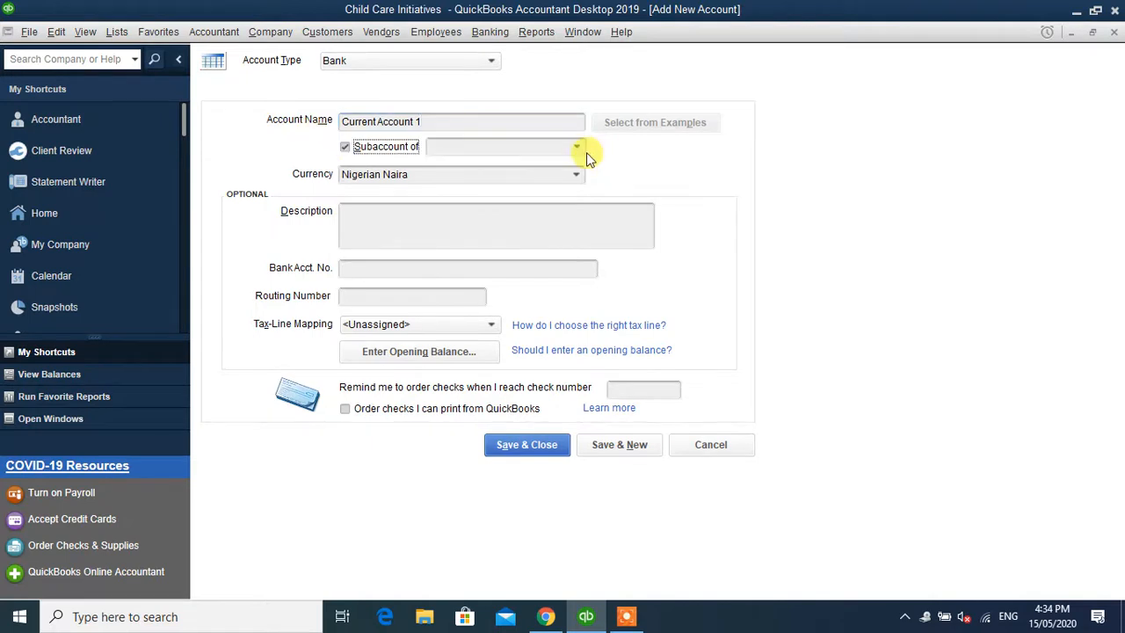
click(578, 148)
click(500, 190)
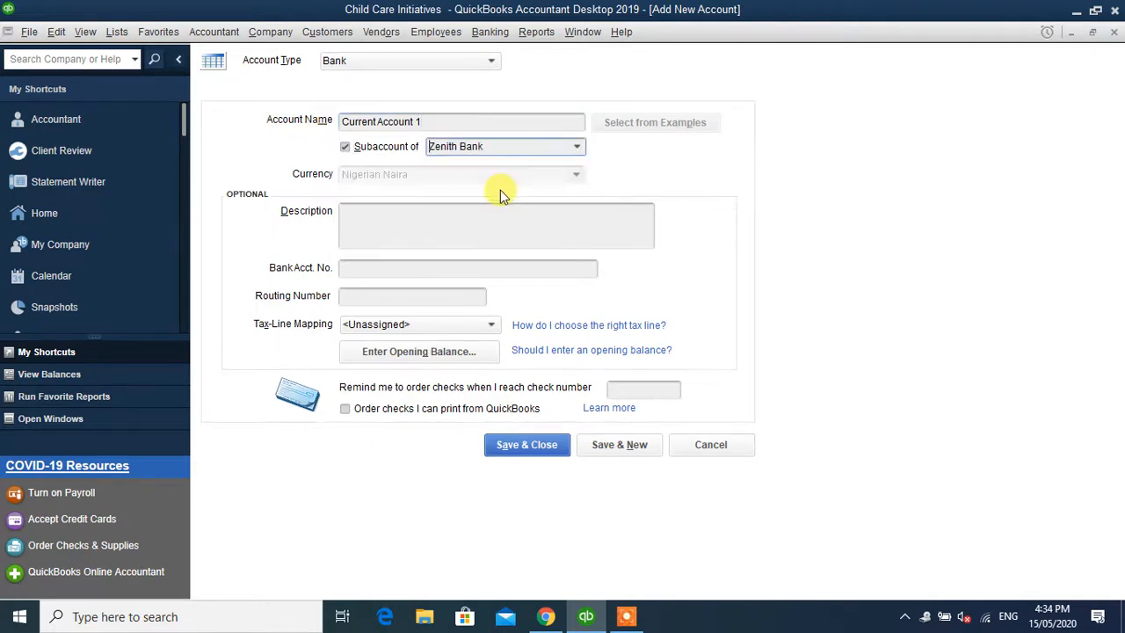
Step: Enter an opening balance of NGN 23,000,000 dated 15/05/2020 for Current Account 1, then save it and start another new account
click(428, 351)
text(2)
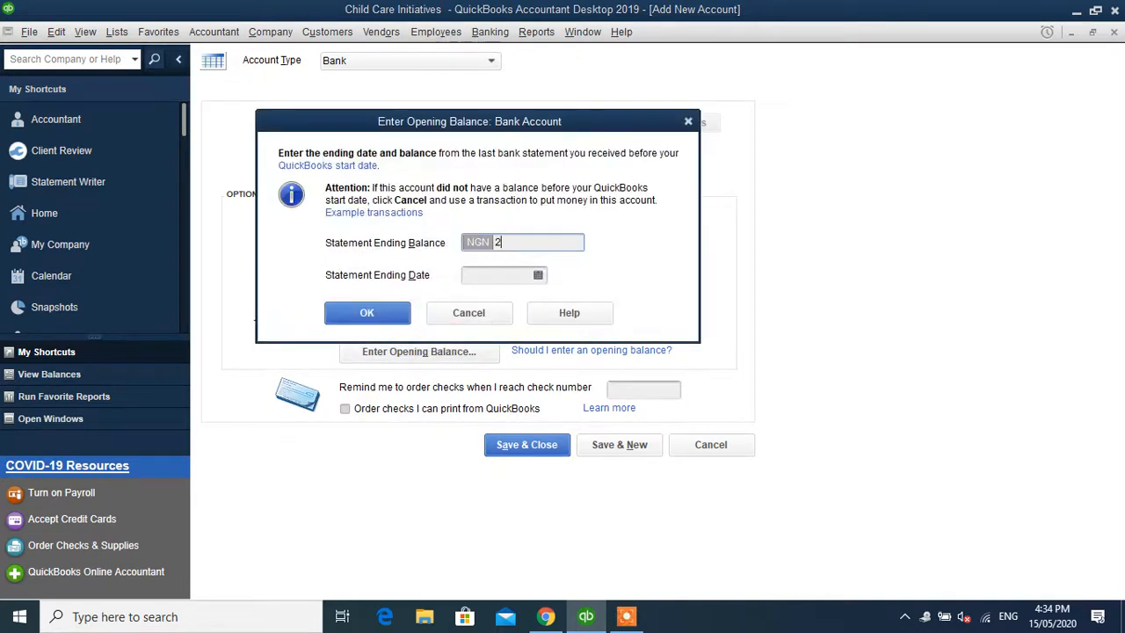
text(3000000)
click(519, 274)
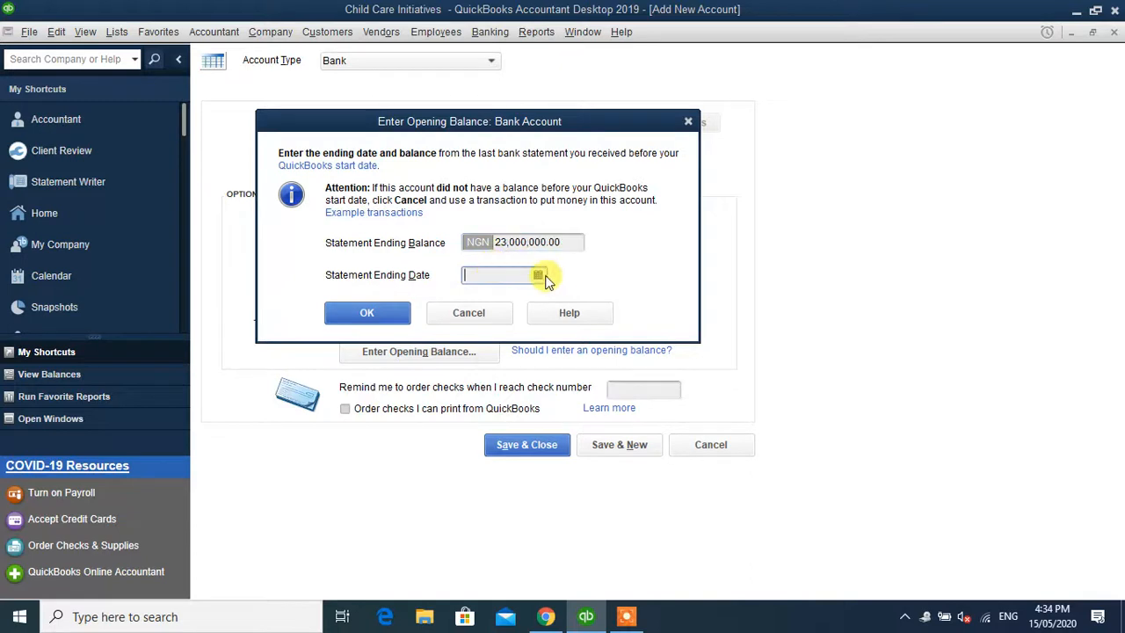
click(538, 275)
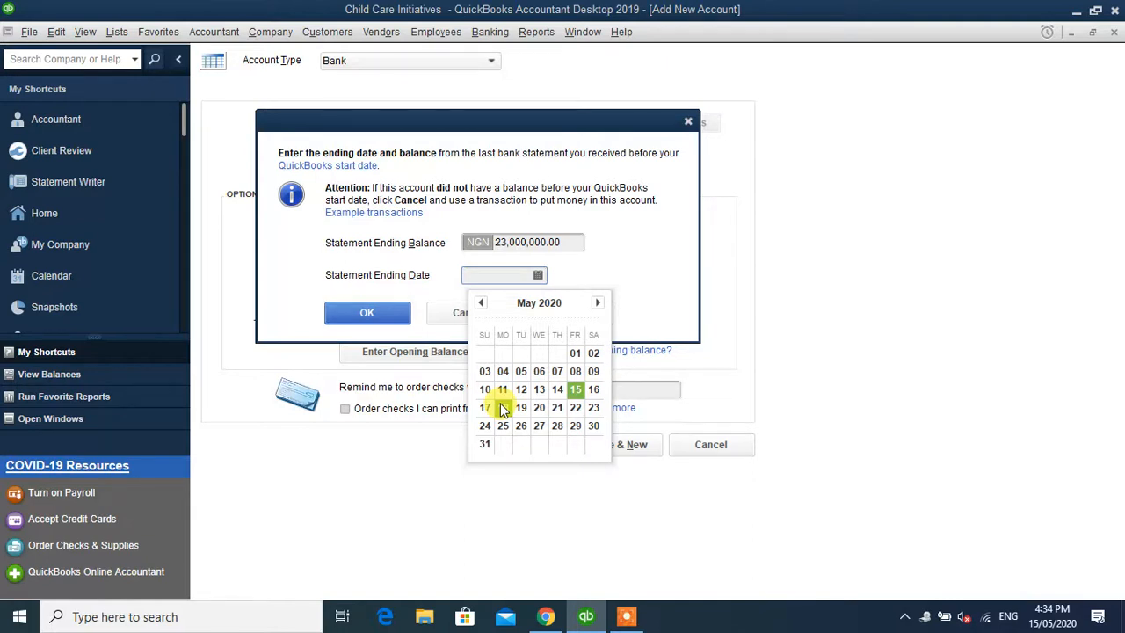
click(577, 391)
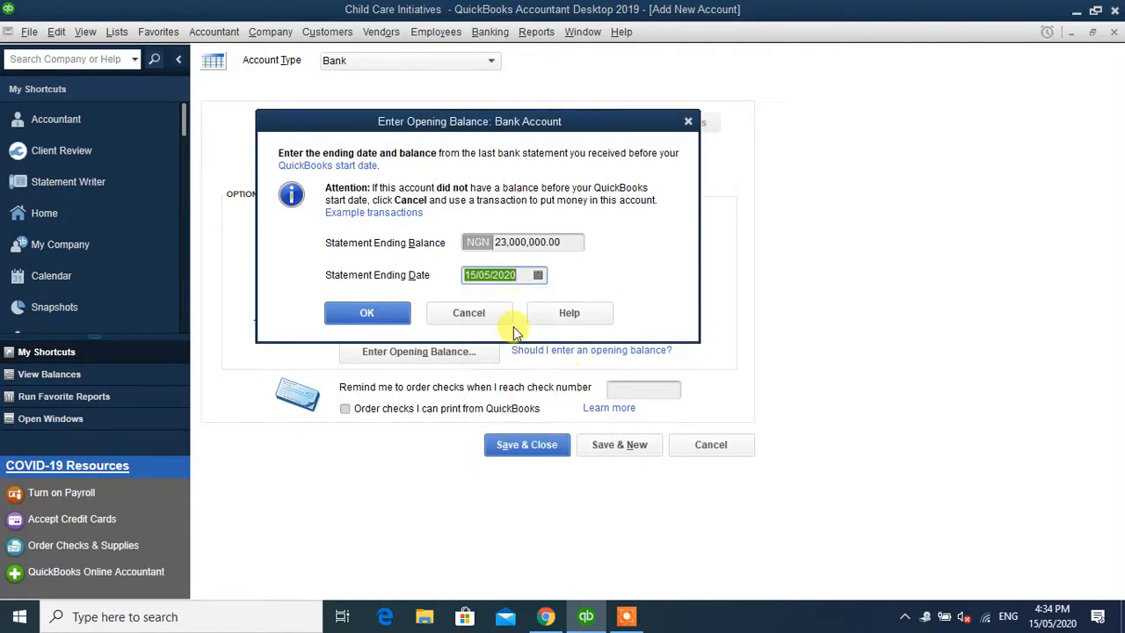
click(525, 274)
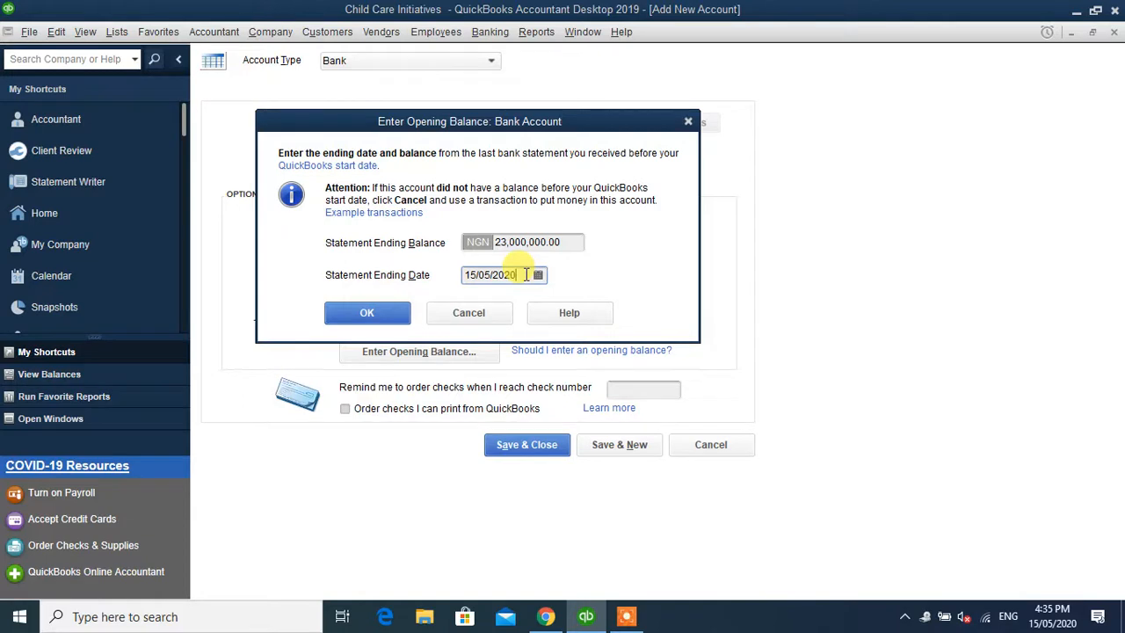
click(391, 313)
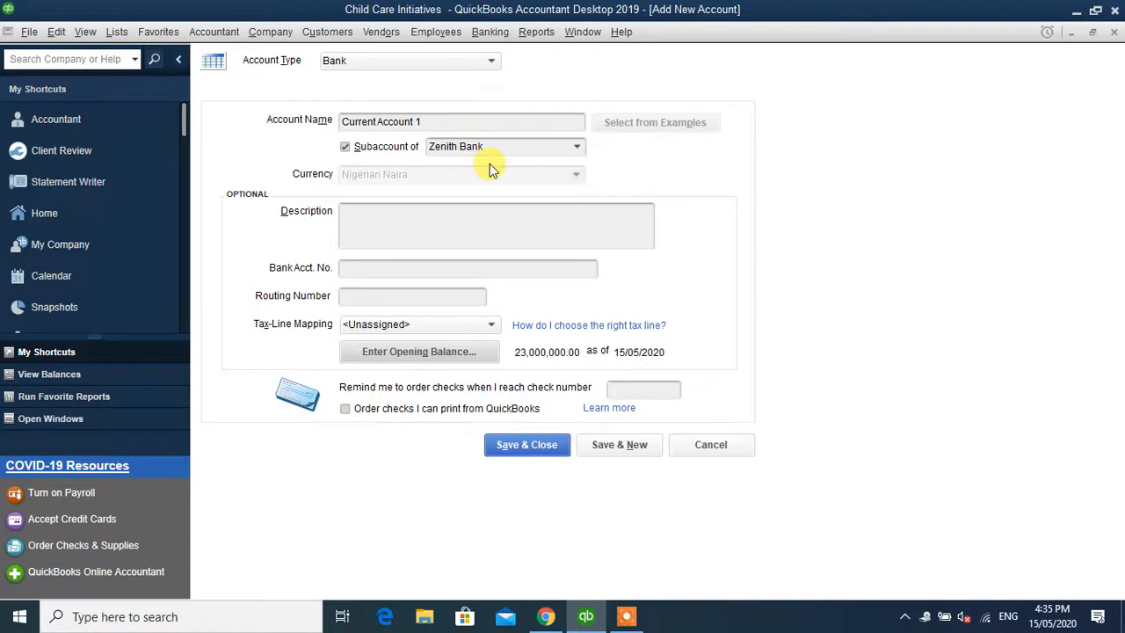
click(611, 445)
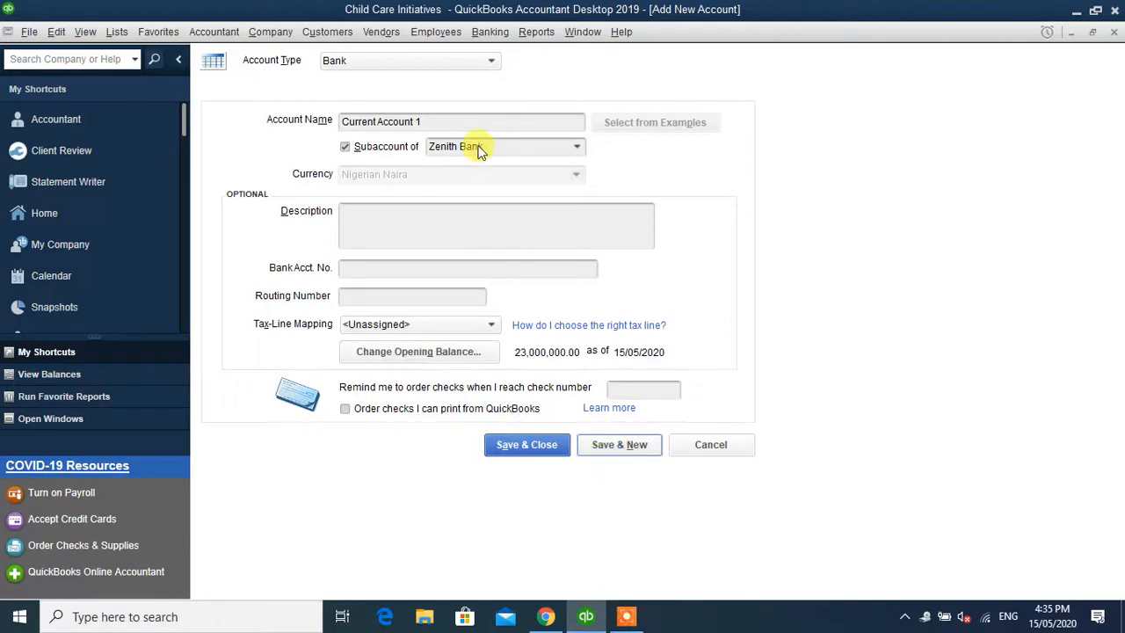
Step: Name the new bank account Current Account 2 and make it a subaccount of Zenith Bank
text(Cur)
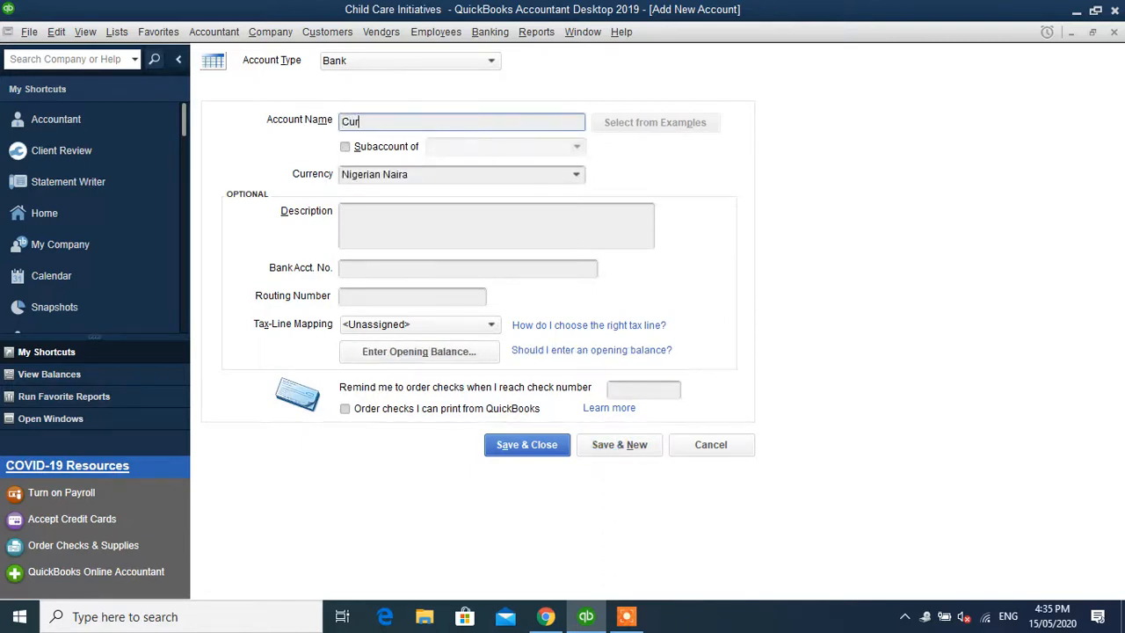
text(rent Account 2)
click(415, 149)
click(577, 147)
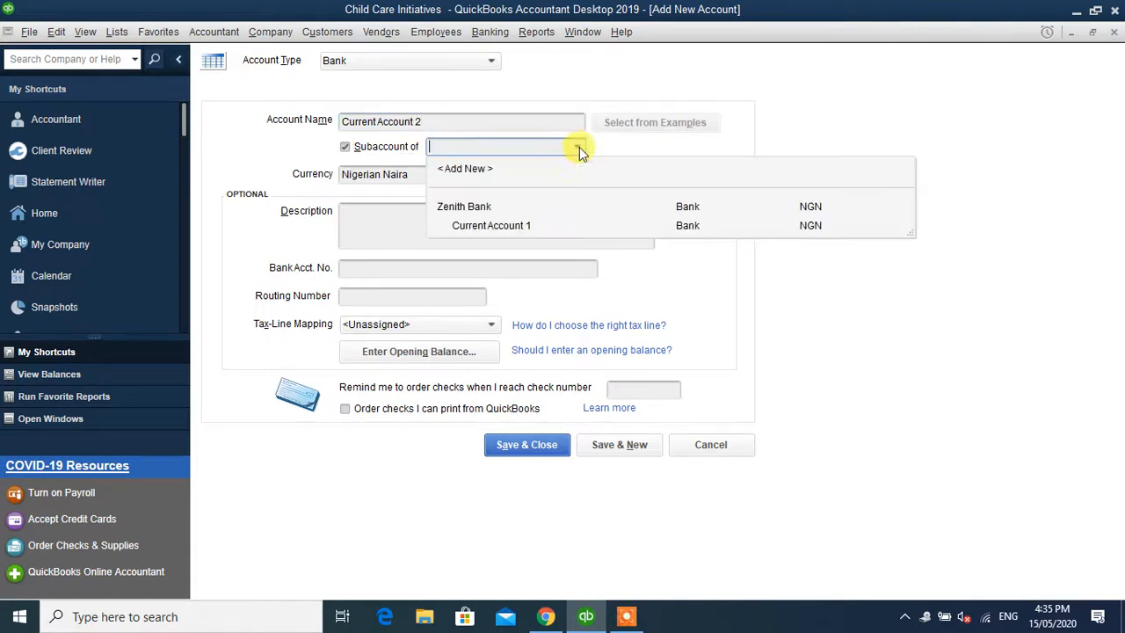
click(495, 208)
Step: Enter an opening balance of NGN 12,500,000 dated 15/05/2020 for Current Account 2, then save it and start another new account
click(439, 359)
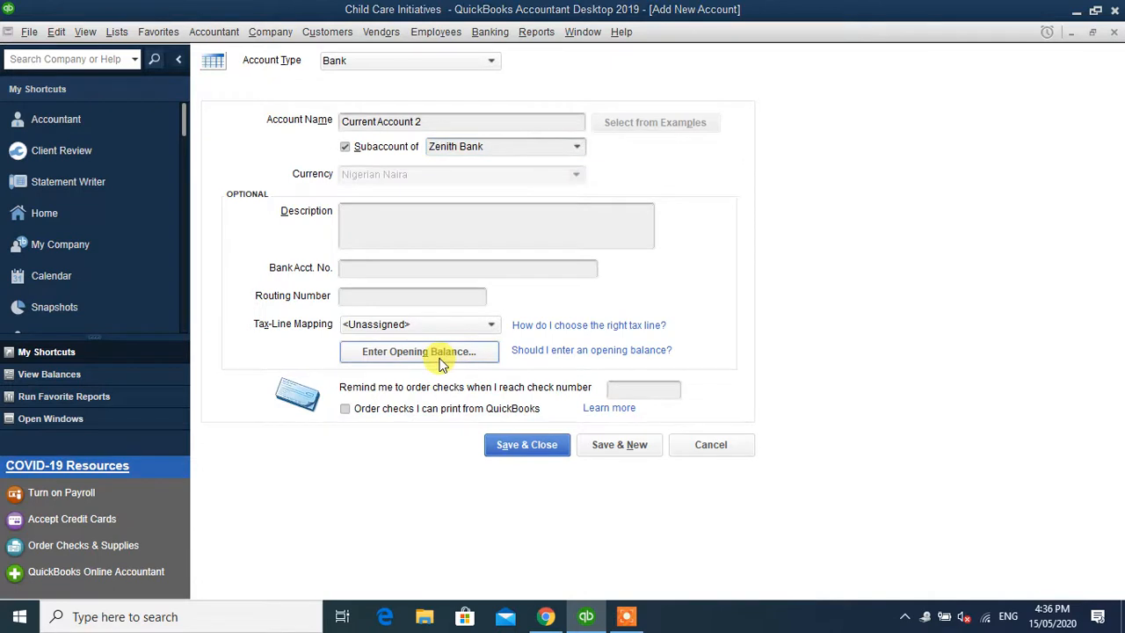
text(12)
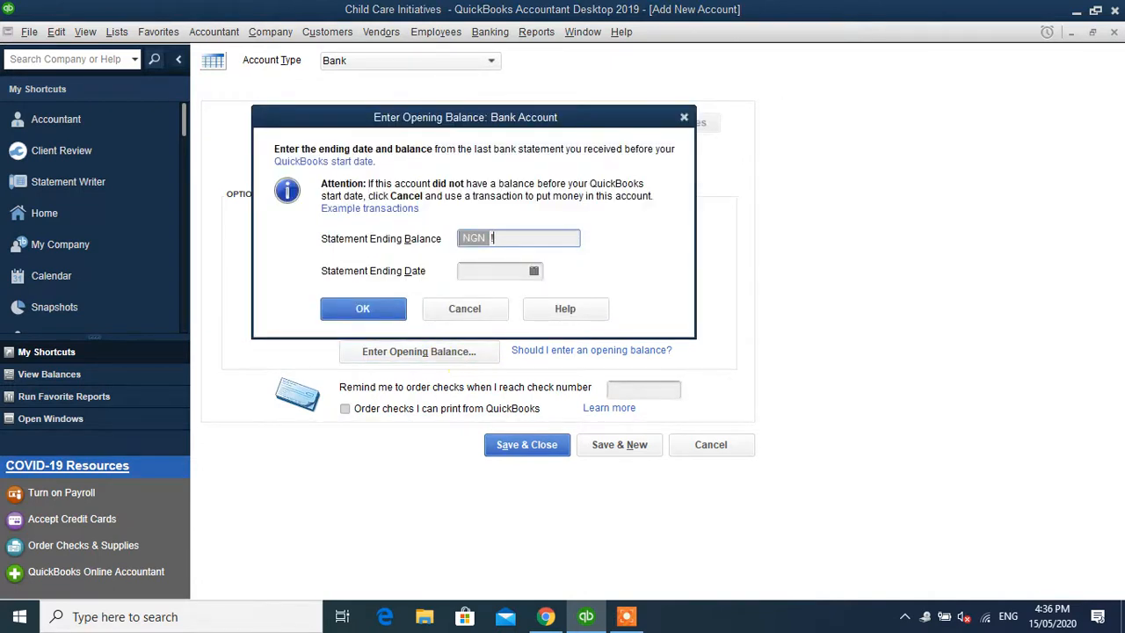
text(500000)
click(492, 271)
click(547, 205)
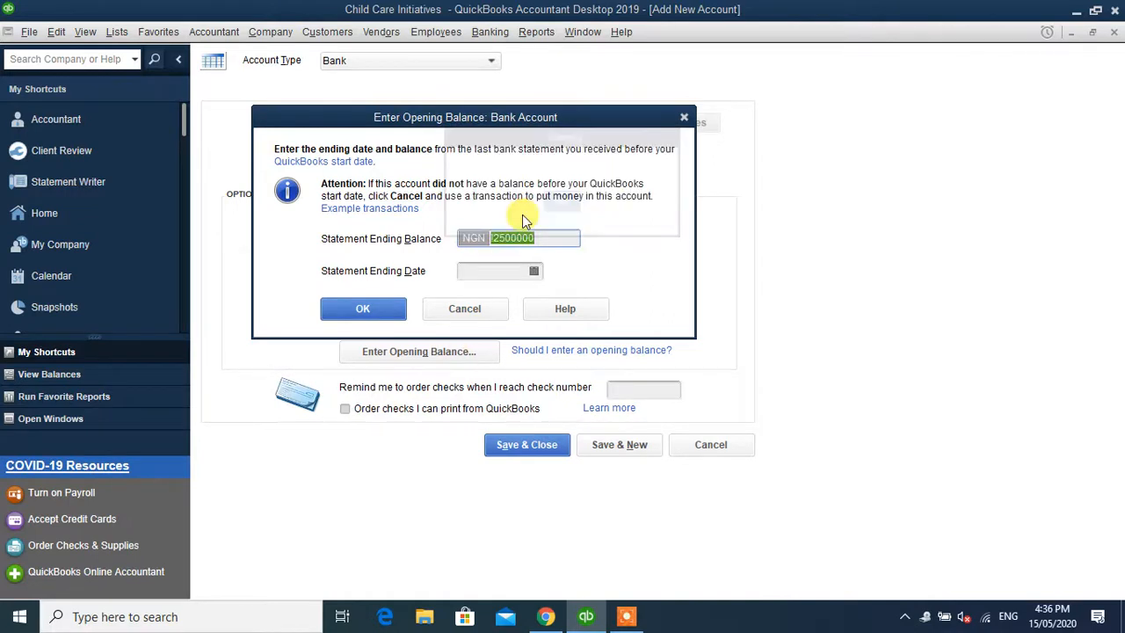
key(BackSpace)
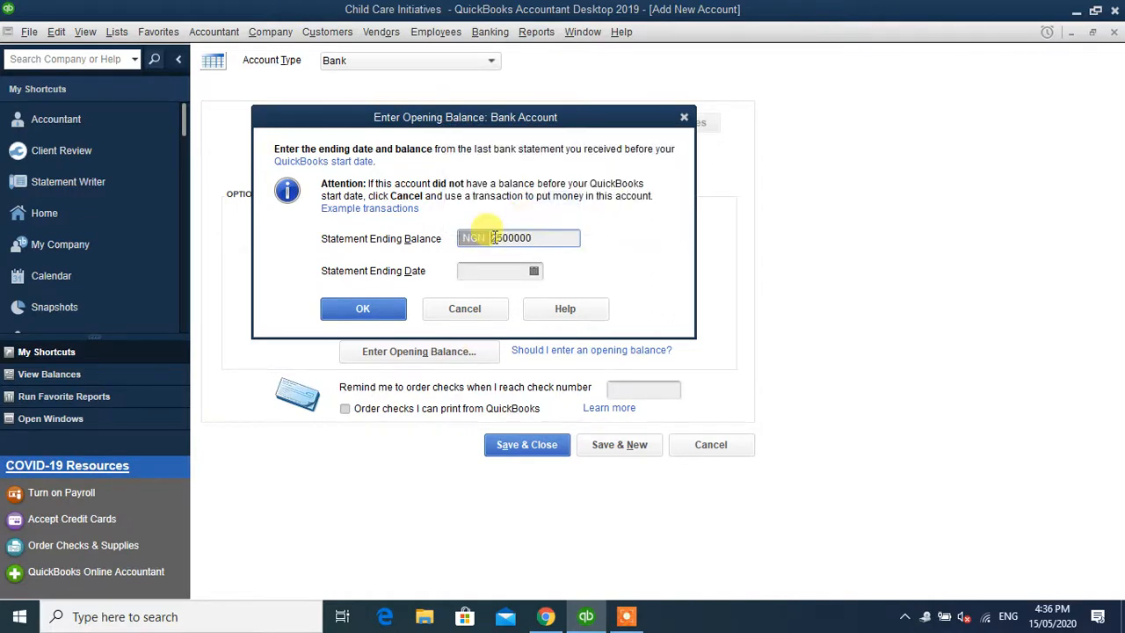
text(1)
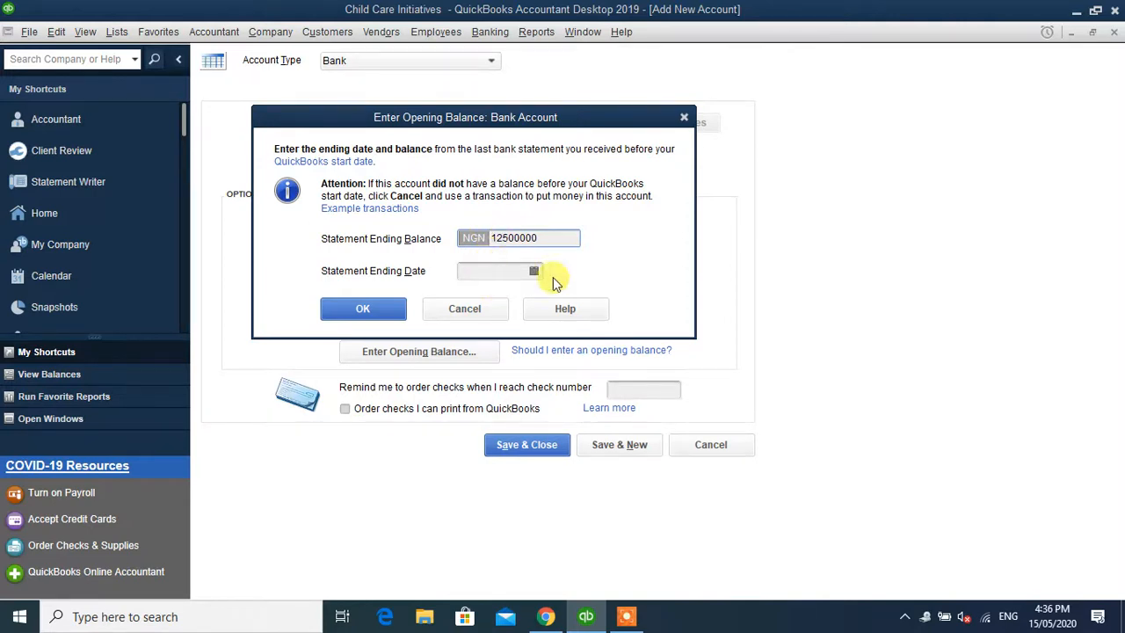
click(534, 273)
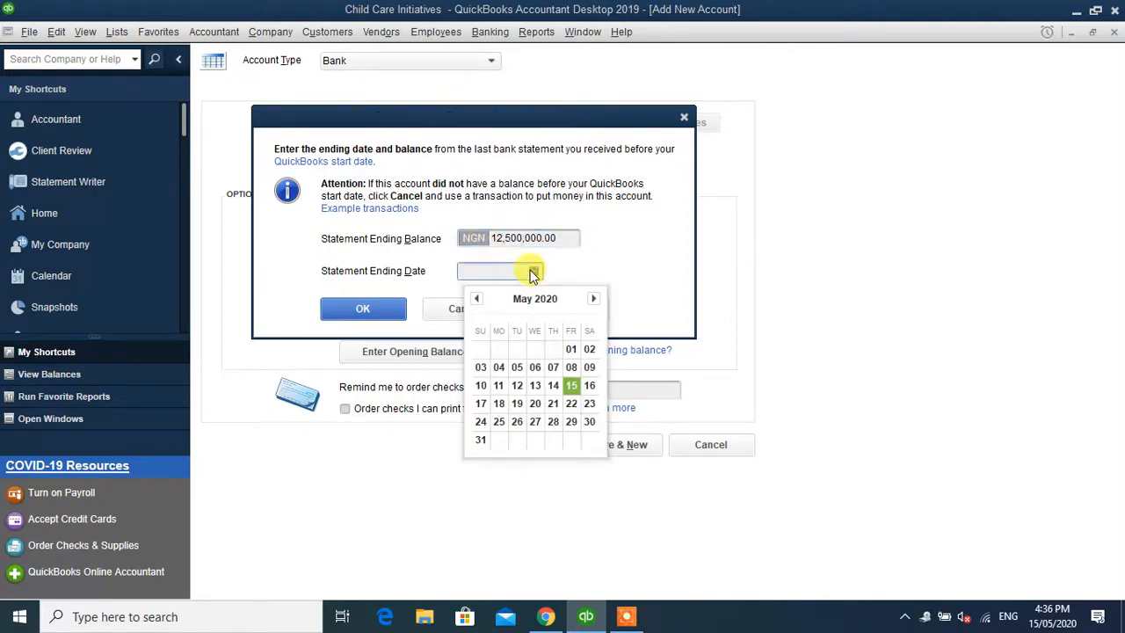
click(572, 387)
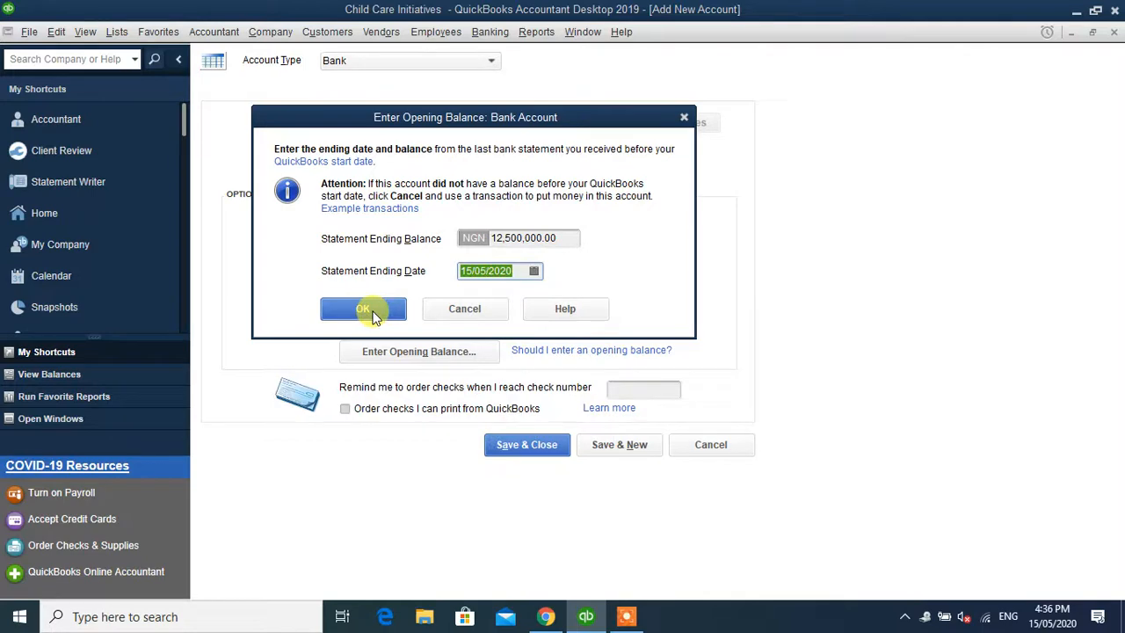
click(363, 309)
click(600, 445)
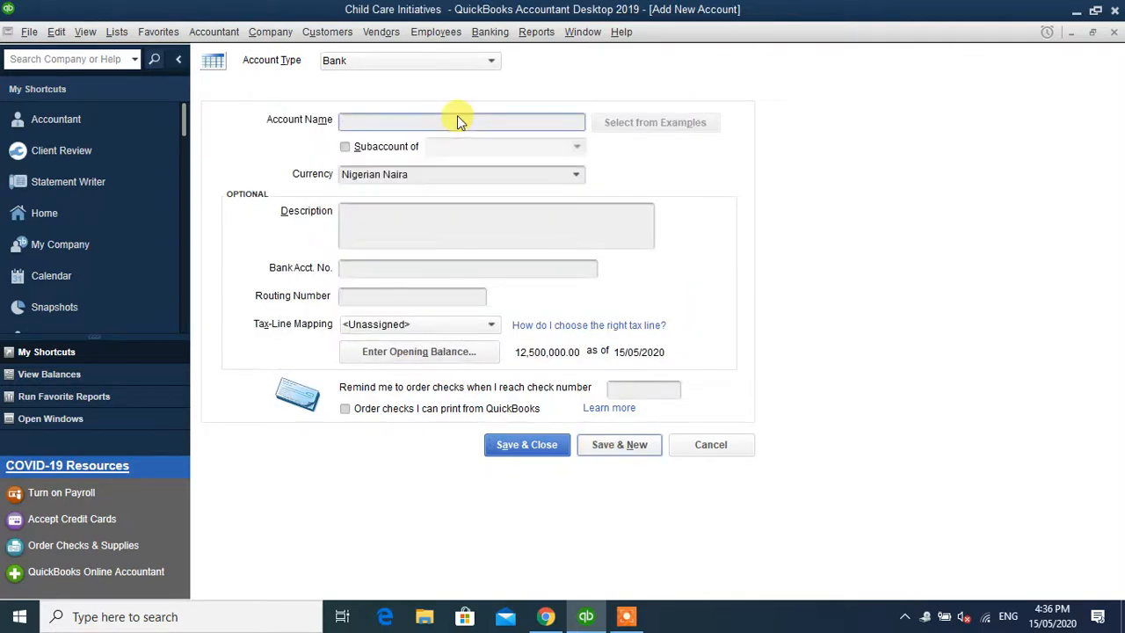
Step: Name the new bank account Current Account 3 and make it a subaccount of Zenith Bank
text(Cou)
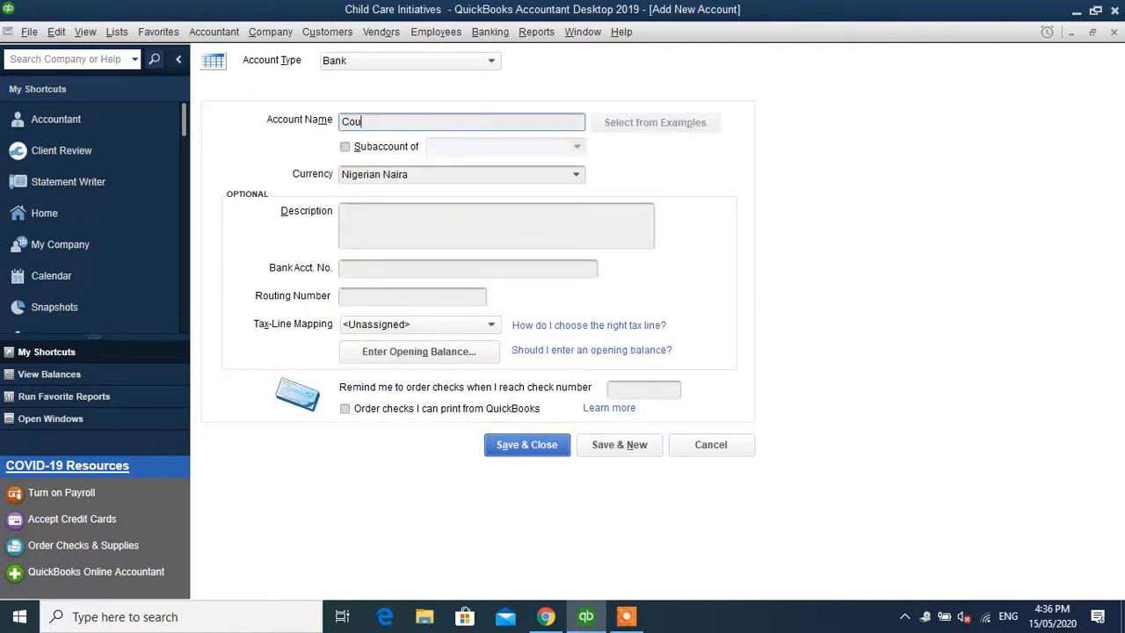
key(BackSpace)
key(BackSpace)
text(urrent Account 3)
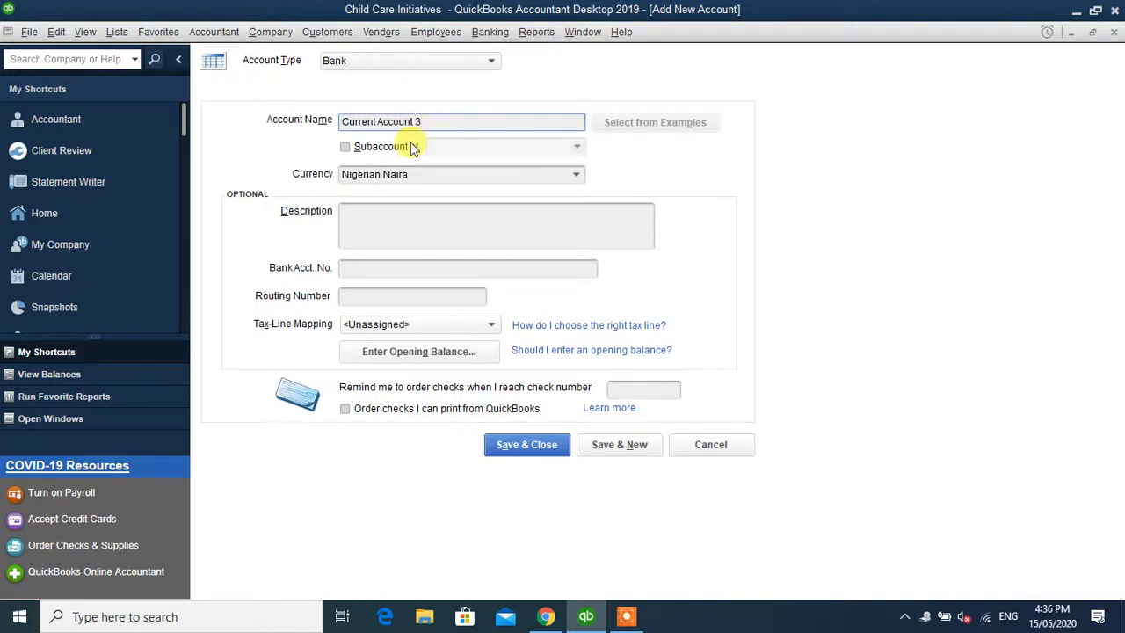
click(413, 148)
click(576, 147)
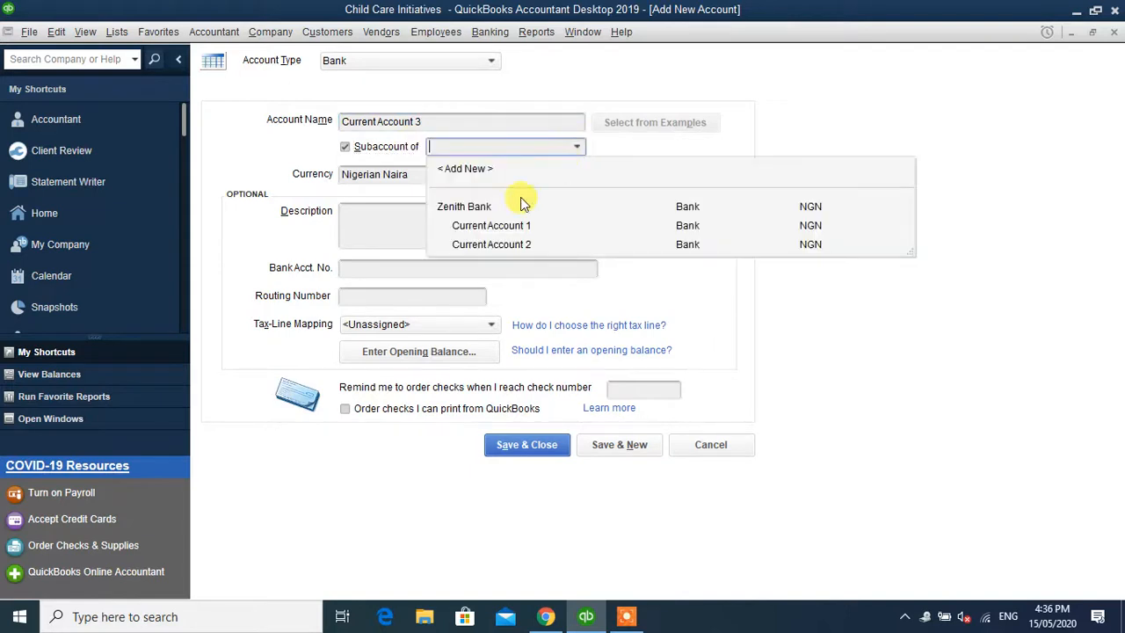
click(471, 205)
Step: Enter an opening balance of NGN 45,000,000 dated 15/05/2020 for Current Account 3, then save it and return to the Chart of Accounts
click(433, 351)
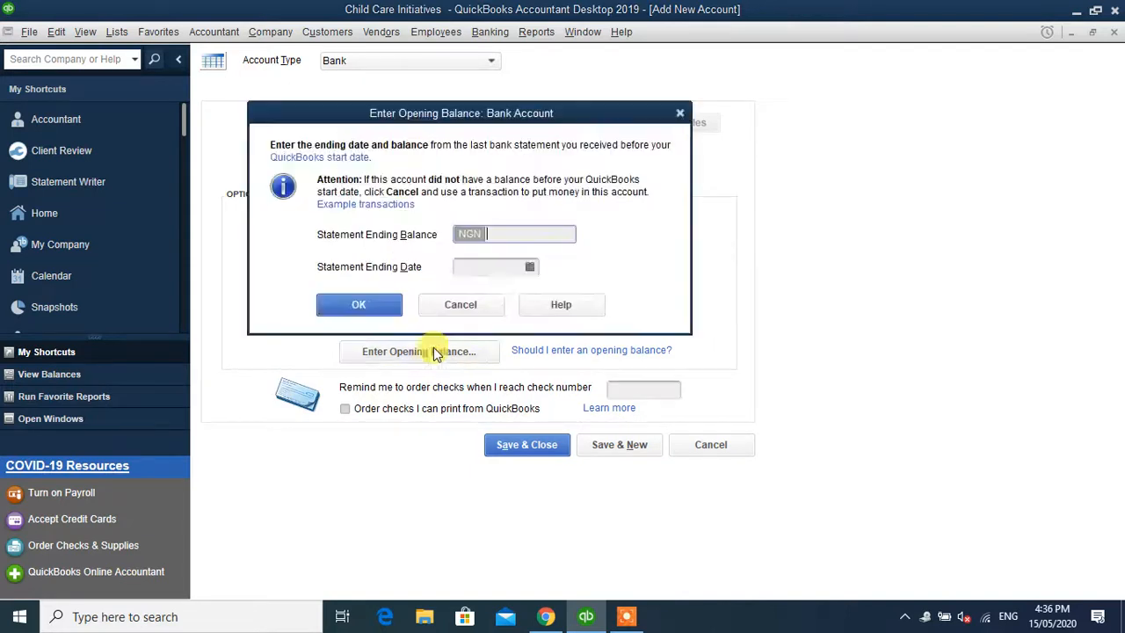
text(4500)
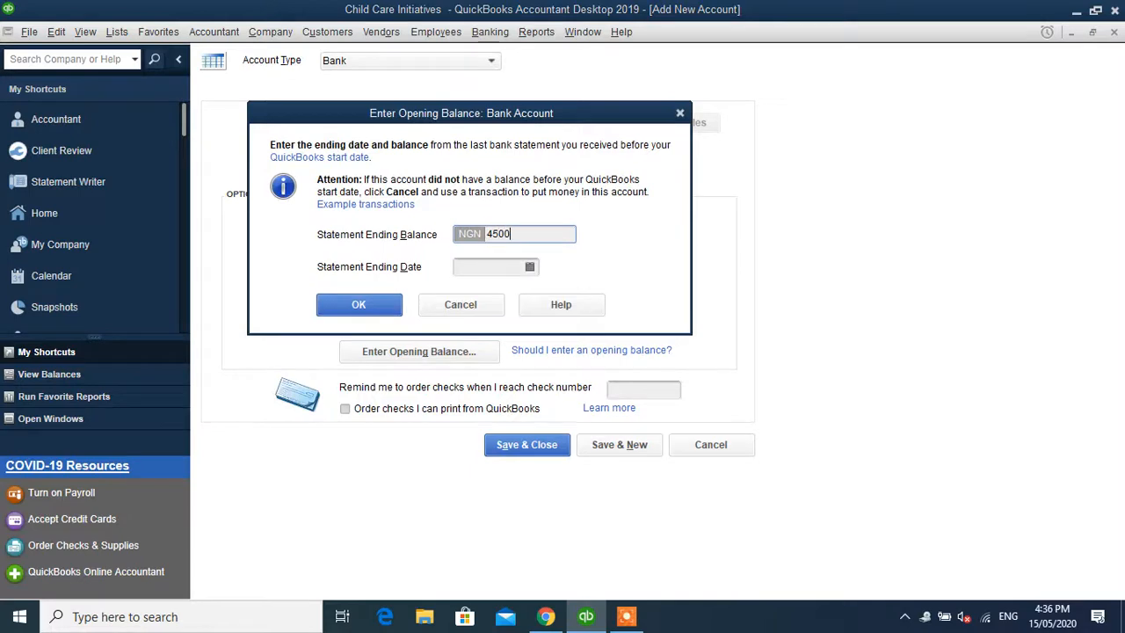
text(0000)
click(529, 266)
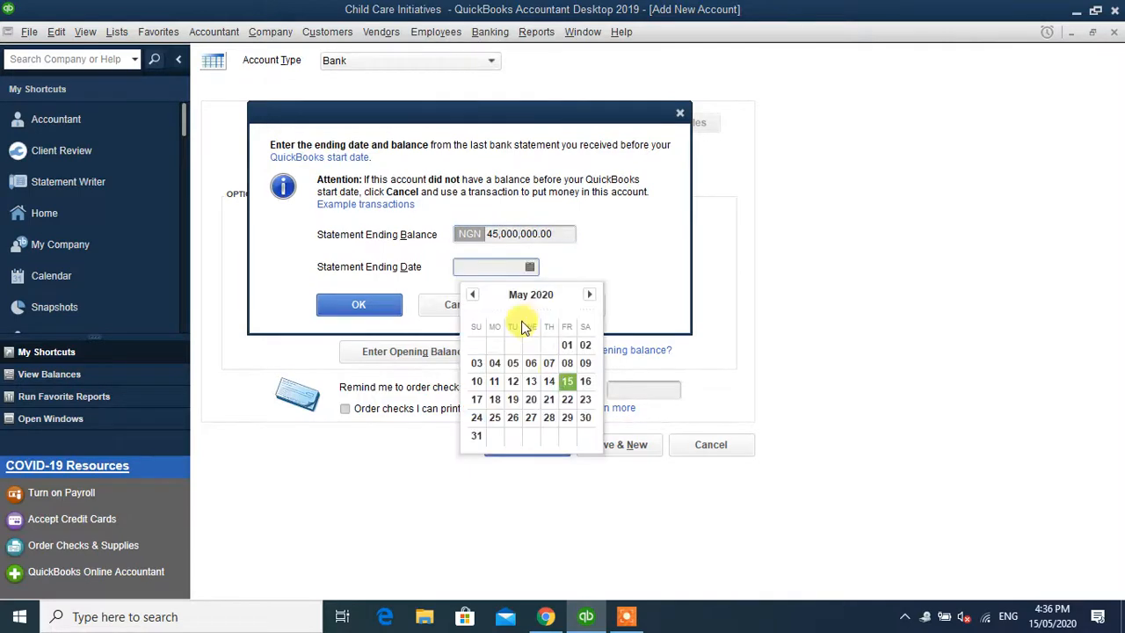
click(567, 387)
click(376, 304)
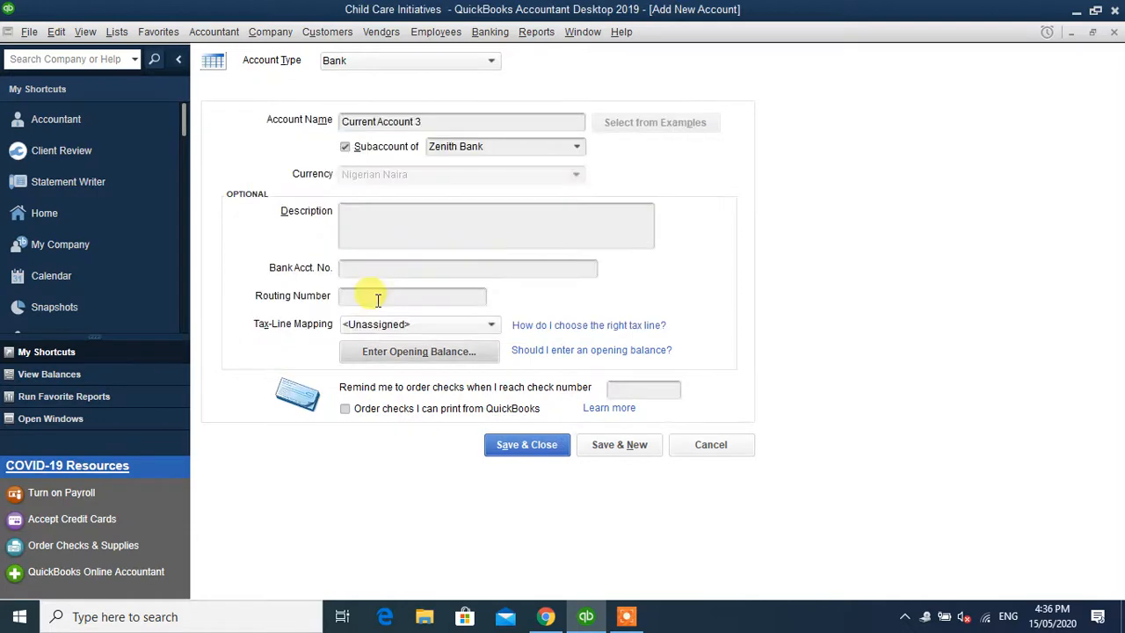
click(523, 446)
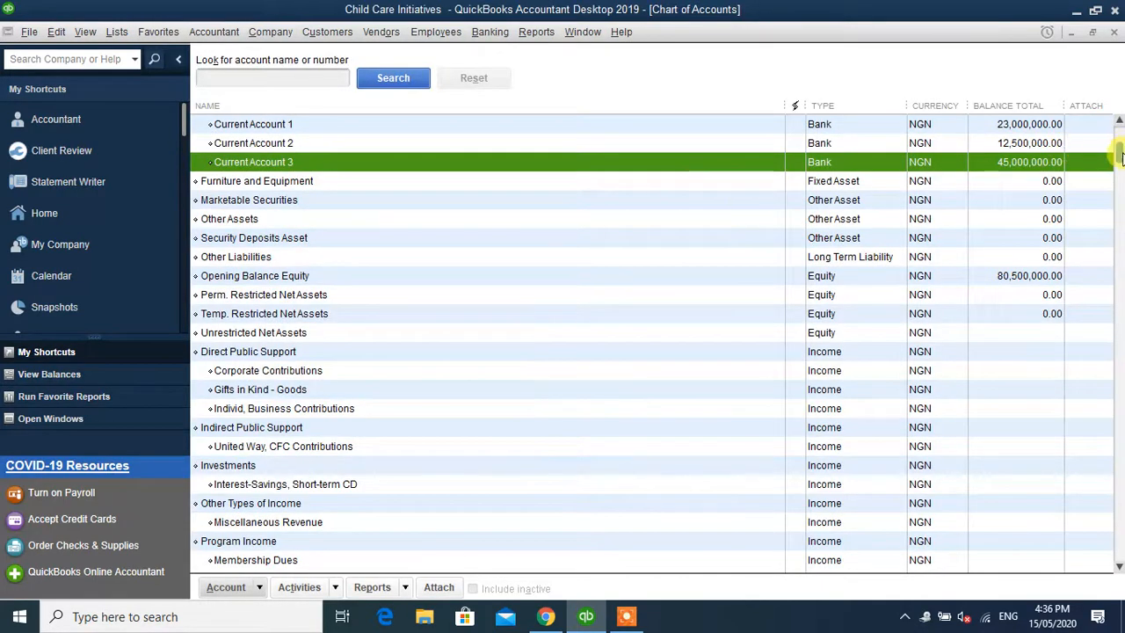
Step: Review the balances of the three current accounts and their parent Zenith Bank in the Chart of Accounts
click(1119, 123)
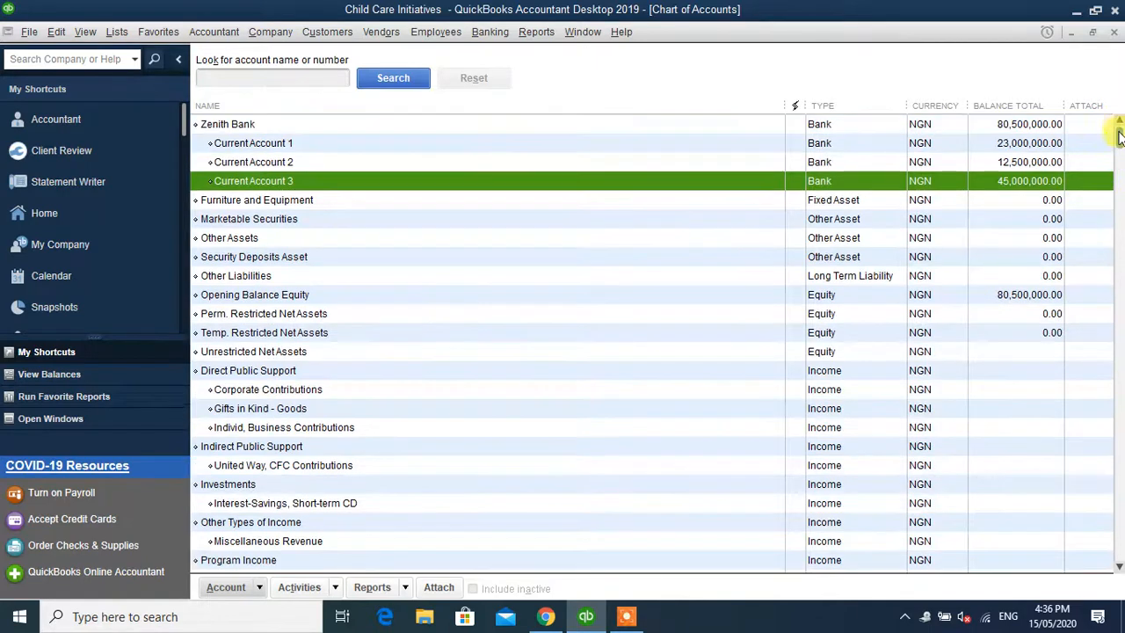
click(291, 144)
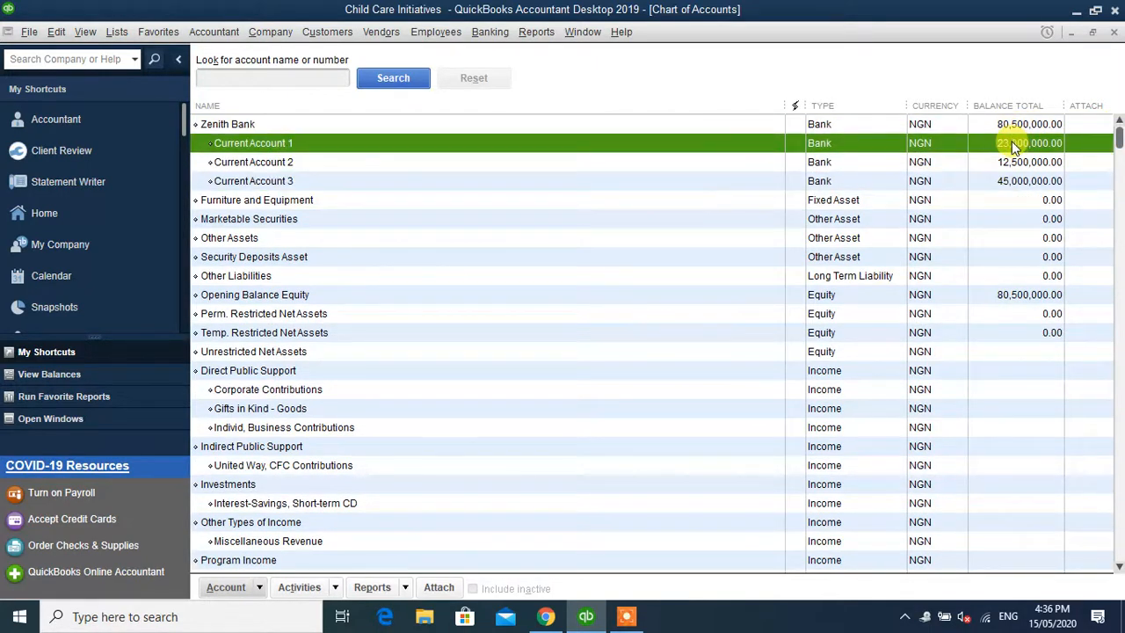
click(1008, 164)
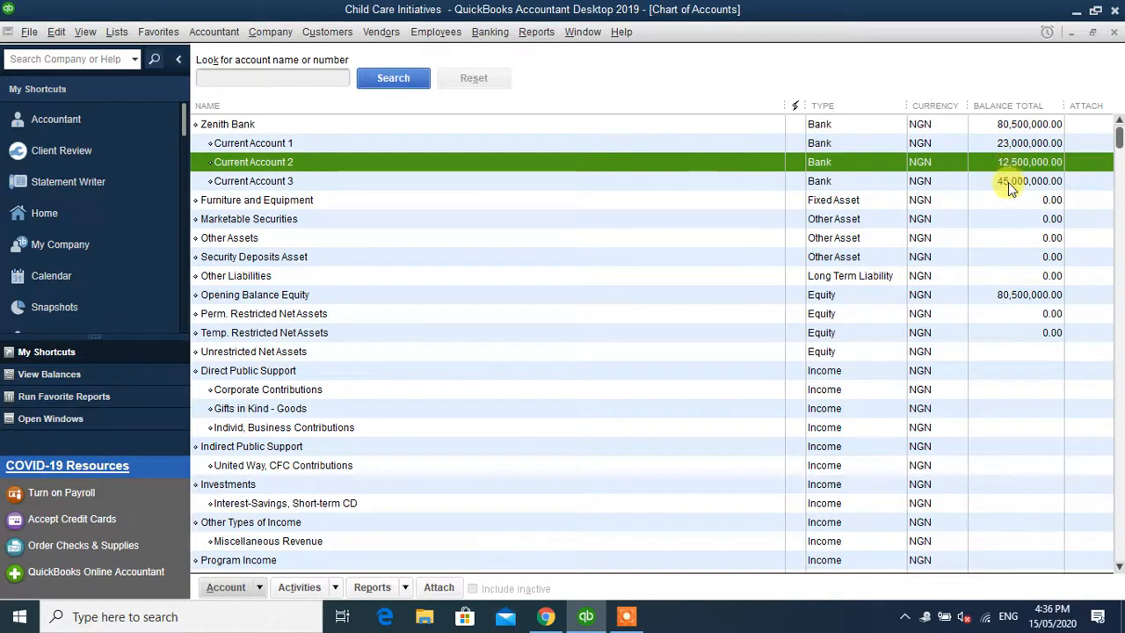
click(1009, 183)
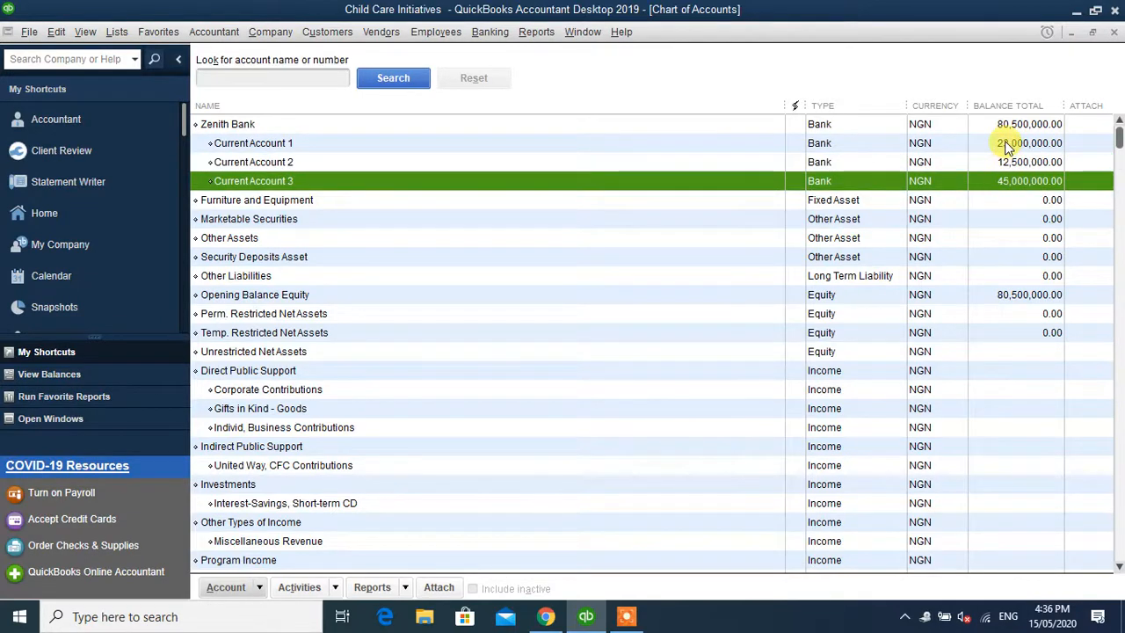
click(1010, 127)
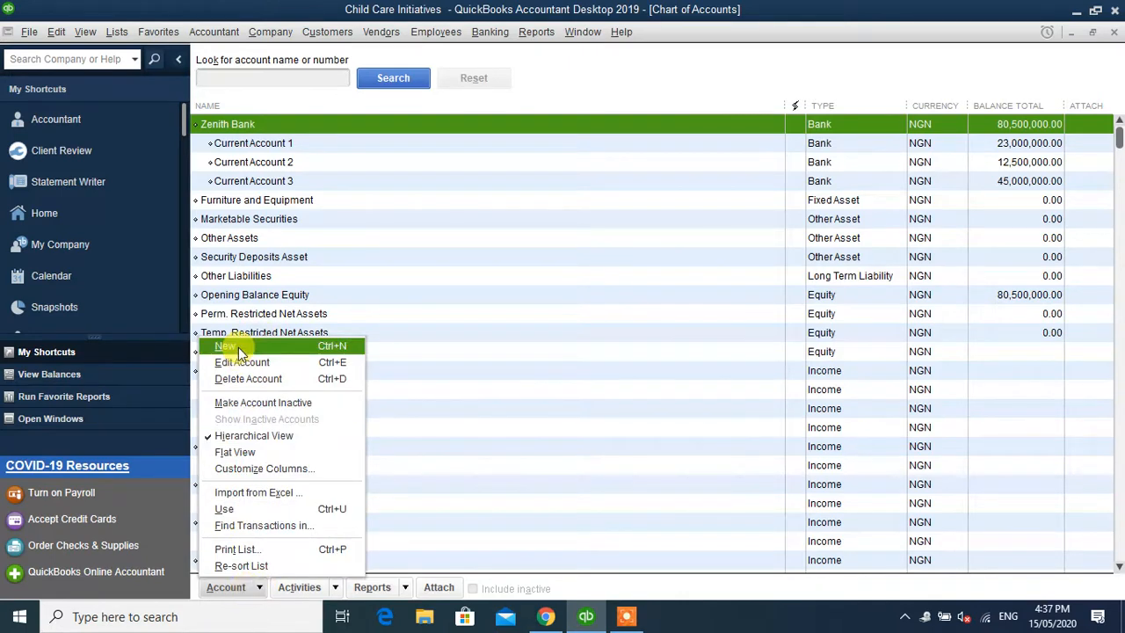
Step: Create a new account of type Bank and name it Access Bank
click(238, 347)
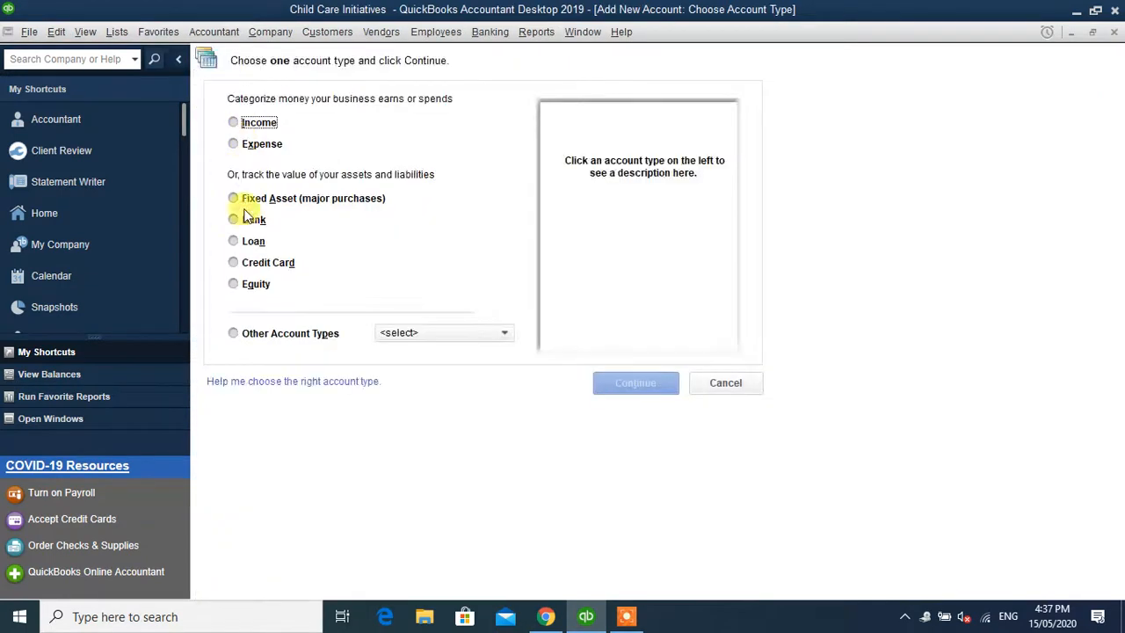
click(244, 222)
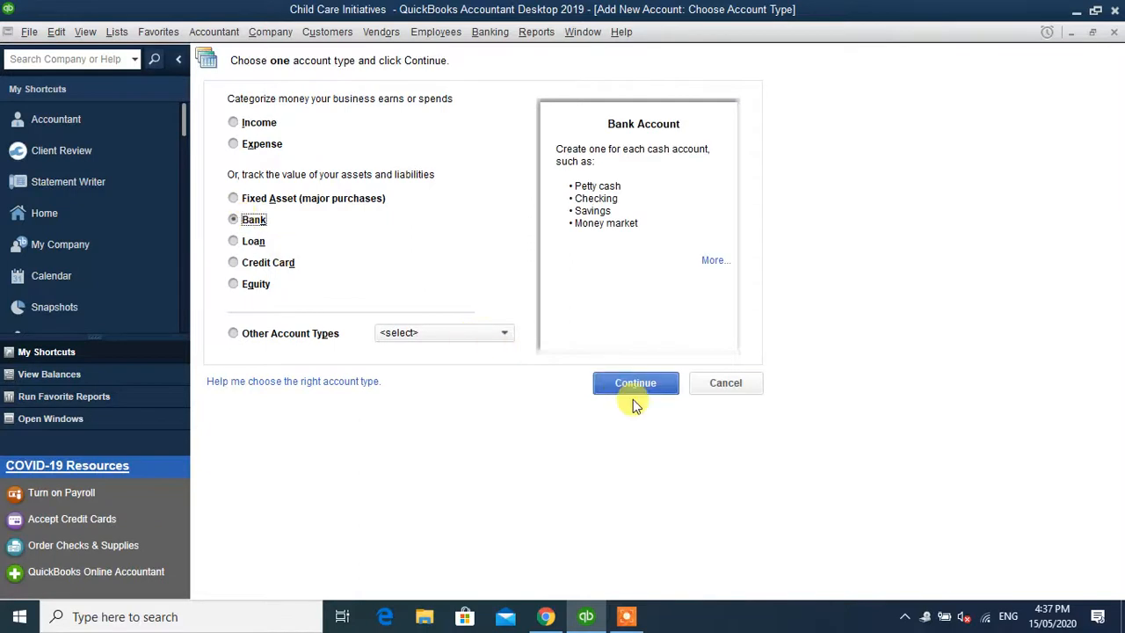
click(613, 385)
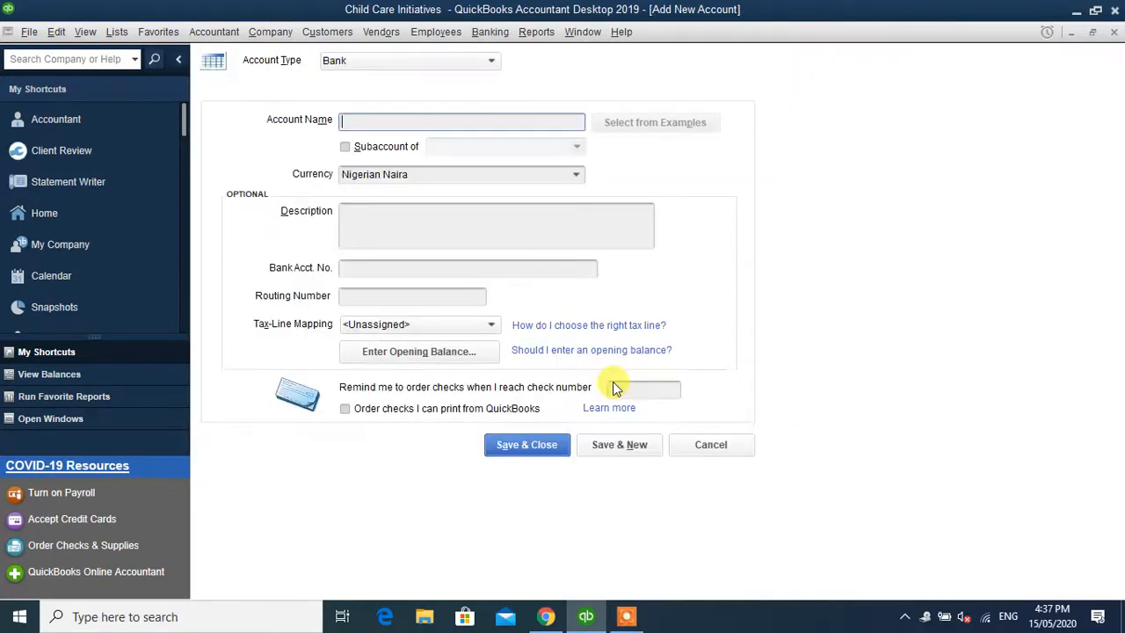
click(426, 123)
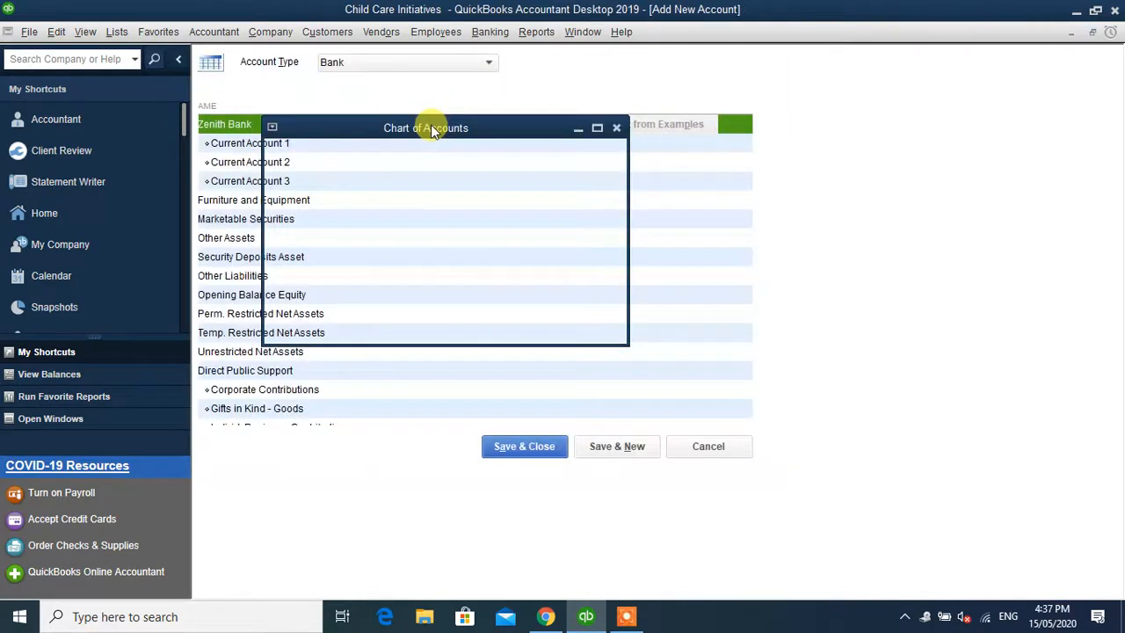
text(Access Bank)
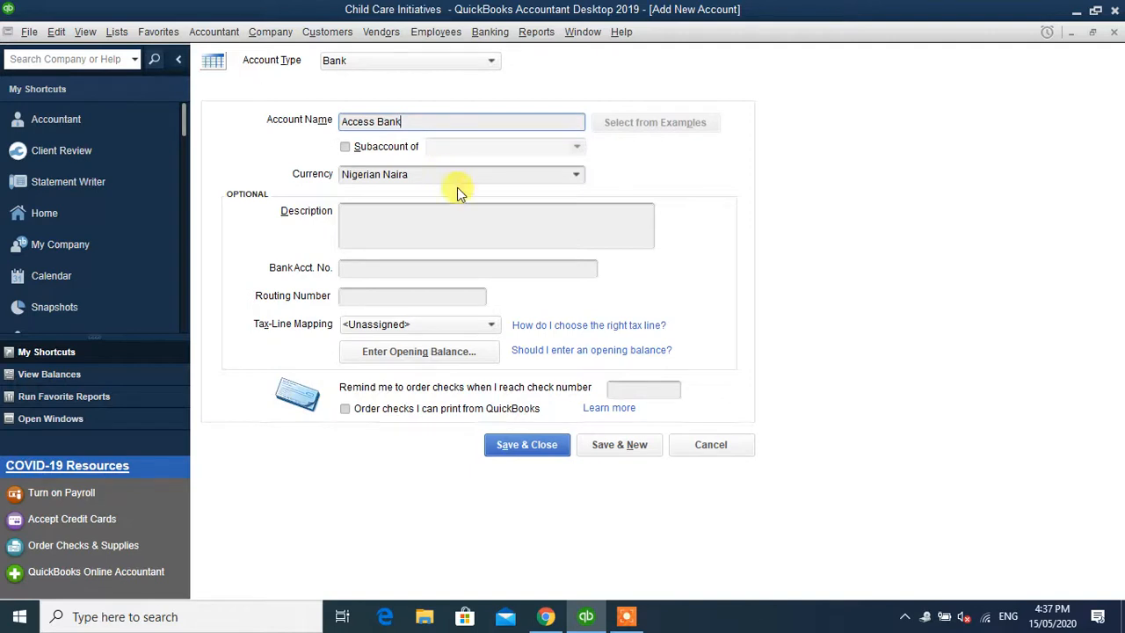
Step: Enter an opening balance of NGN 7,000,000 dated 15/05/2020 for Access Bank, then save it and return to the Chart of Accounts
click(410, 352)
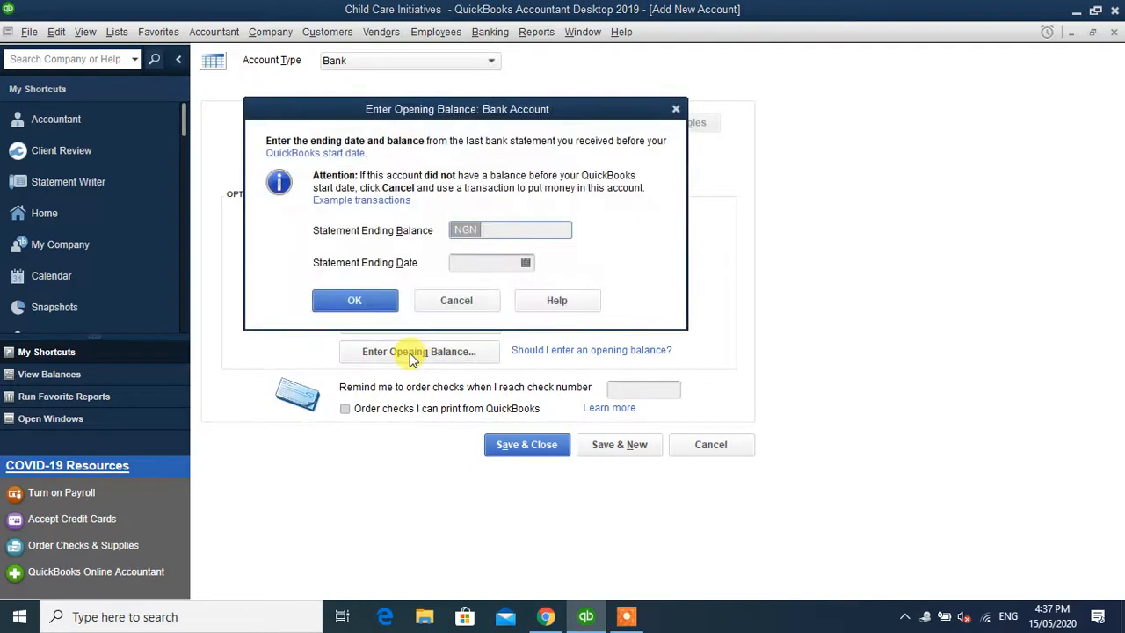
text(7000000)
click(525, 264)
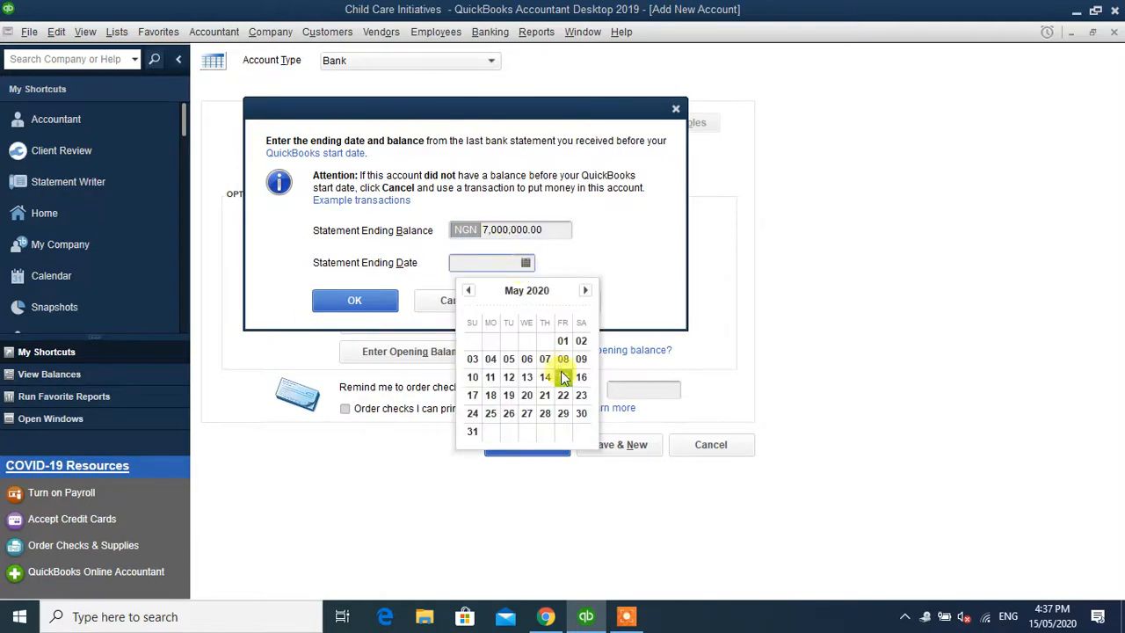
click(563, 376)
click(364, 296)
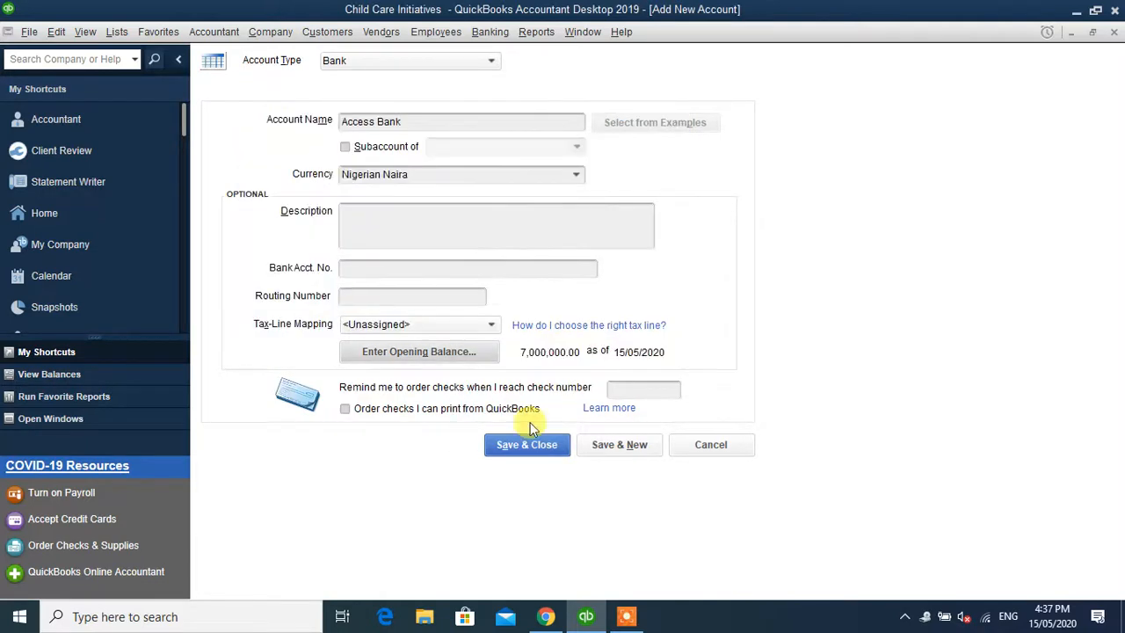
click(527, 447)
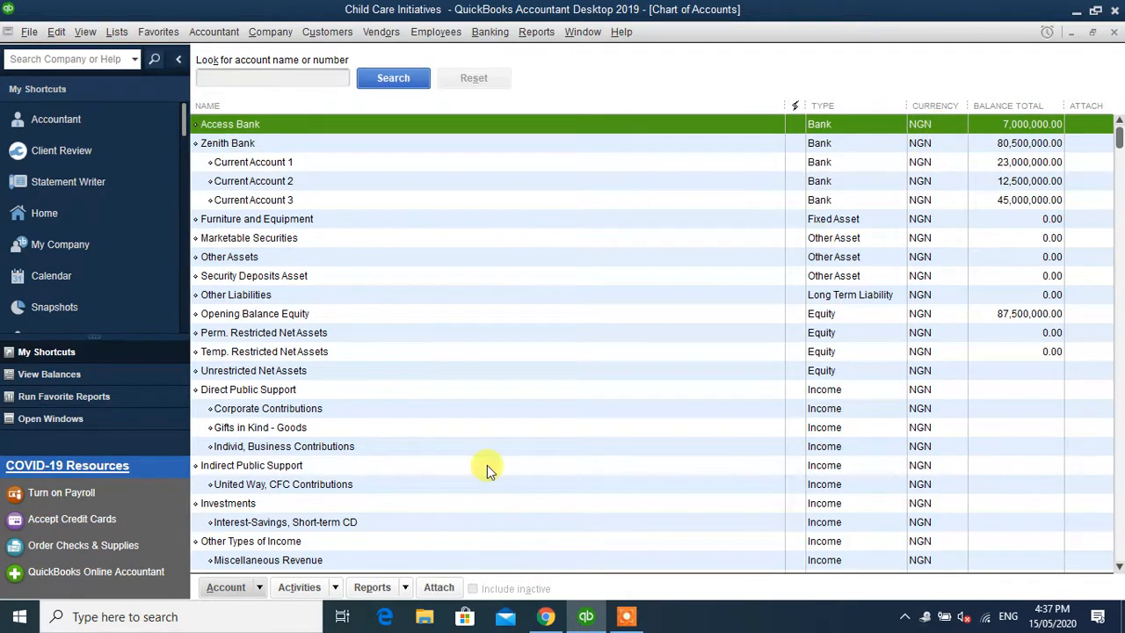
Step: Create a new account of type Bank named FirstBank and set its currency to US Dollar
click(260, 587)
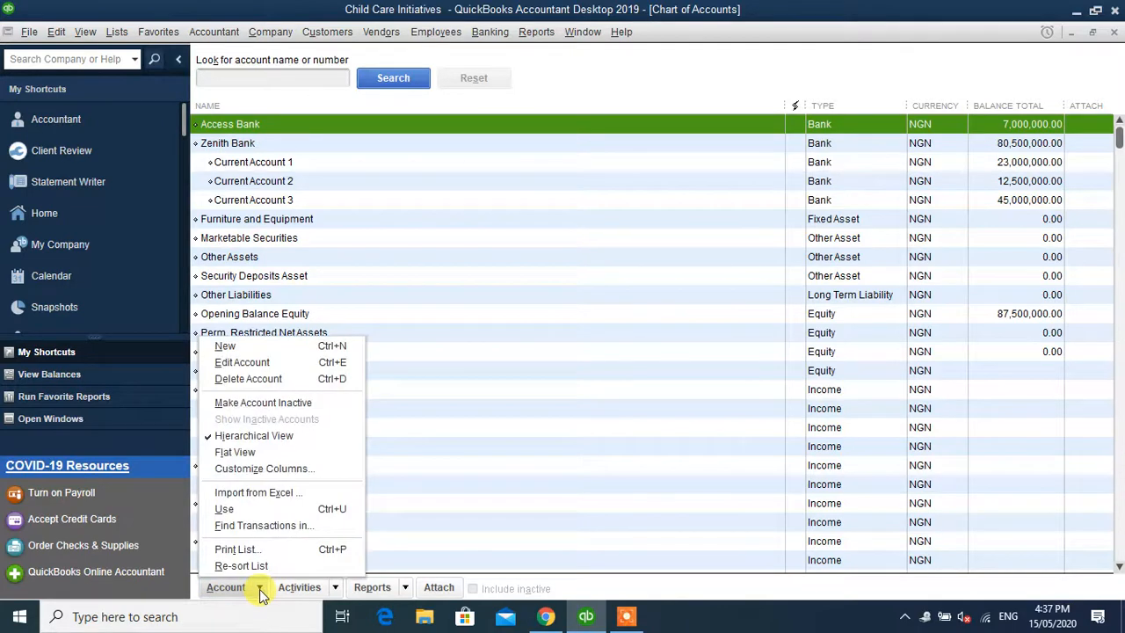
click(266, 348)
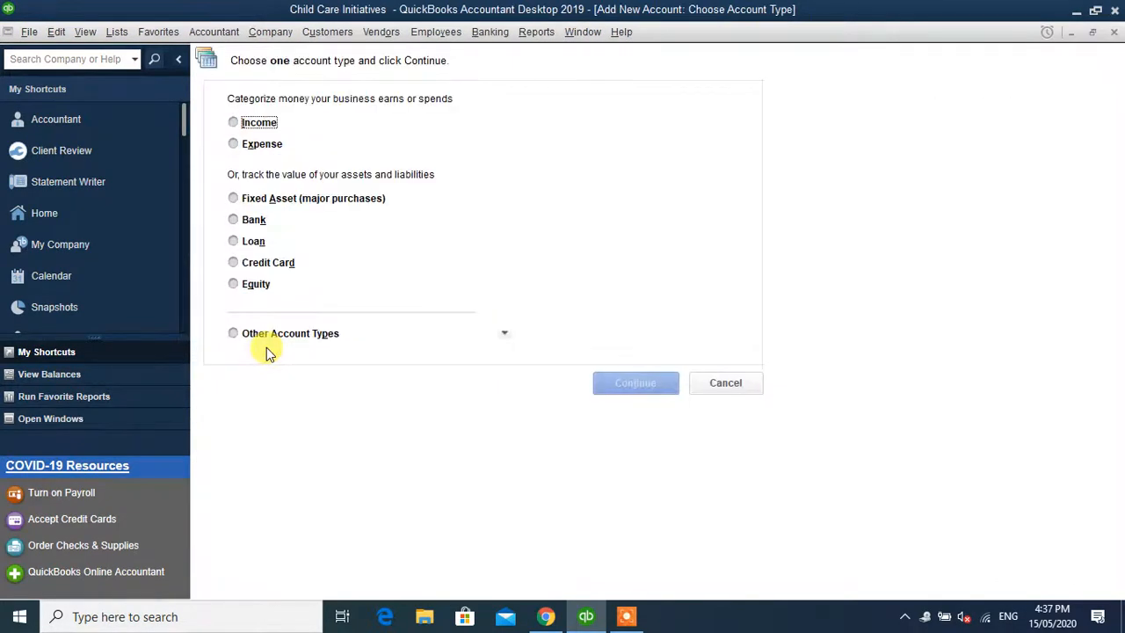
click(235, 220)
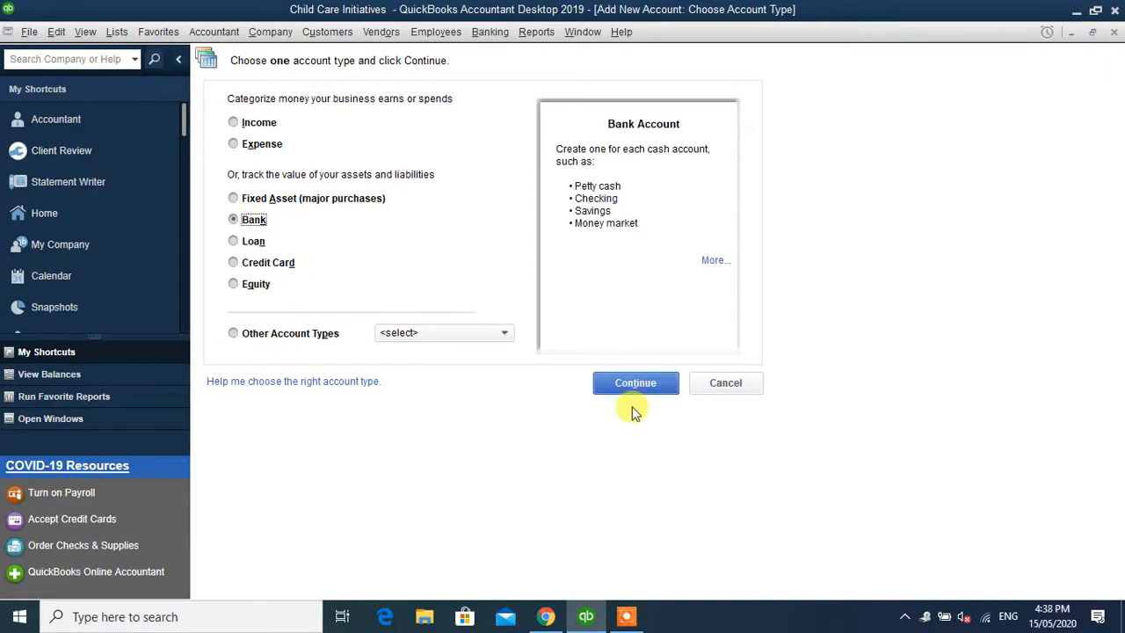
click(605, 383)
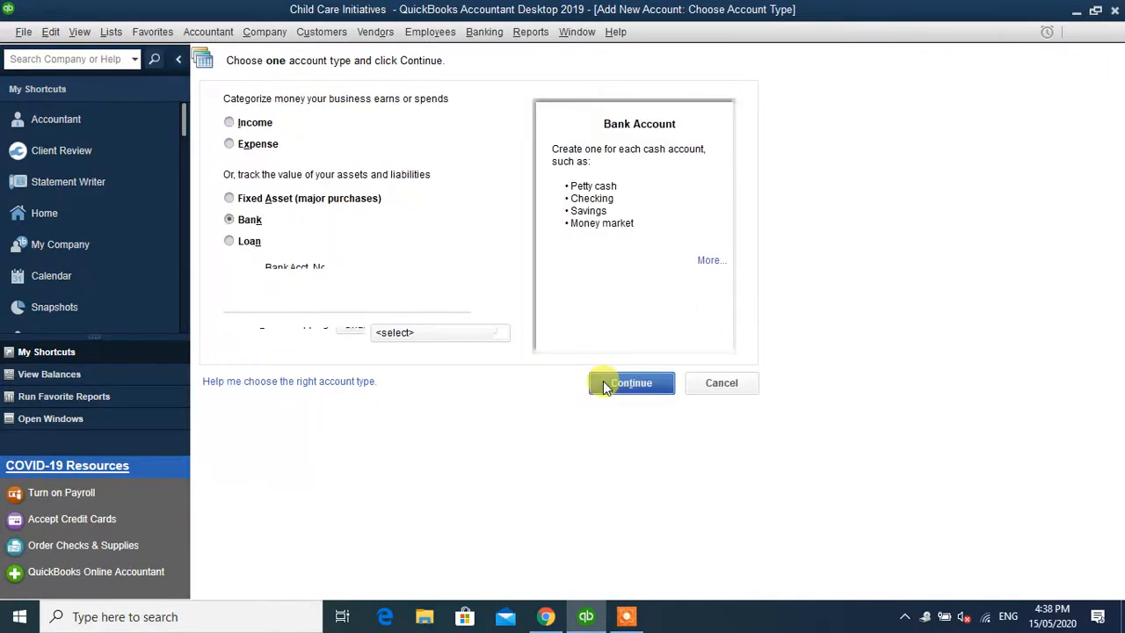
click(603, 381)
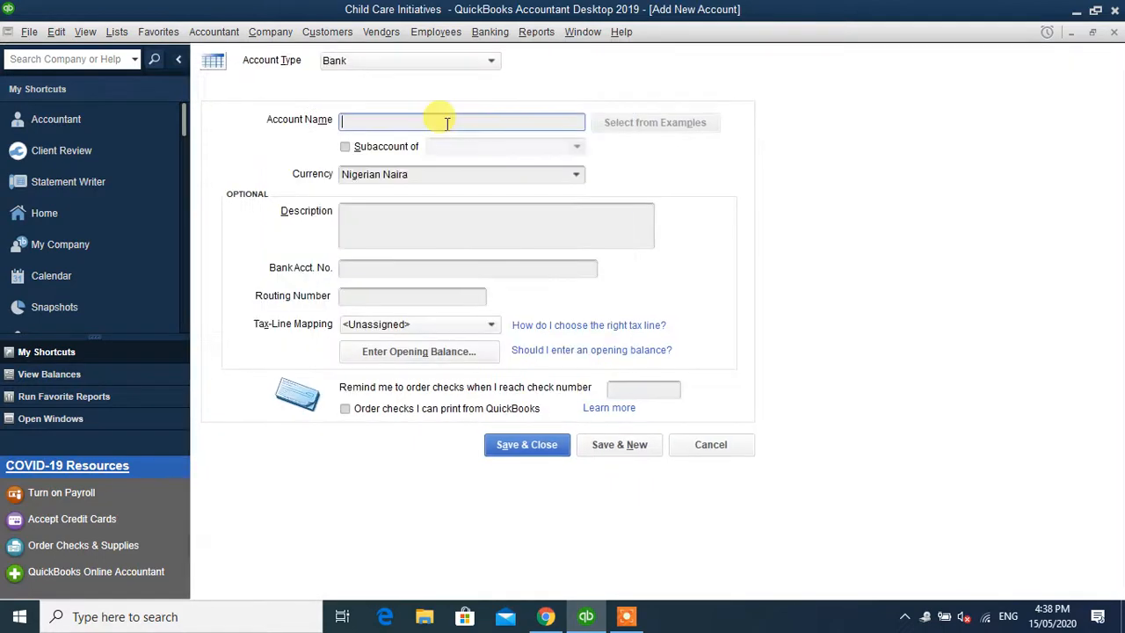
text(FirstBank)
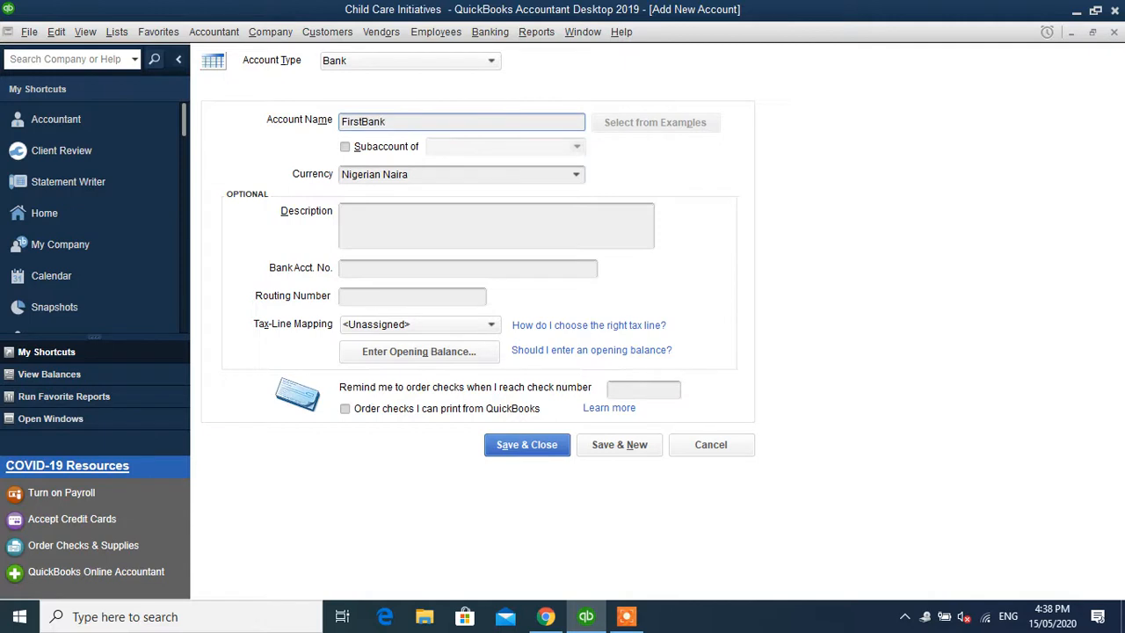
click(575, 173)
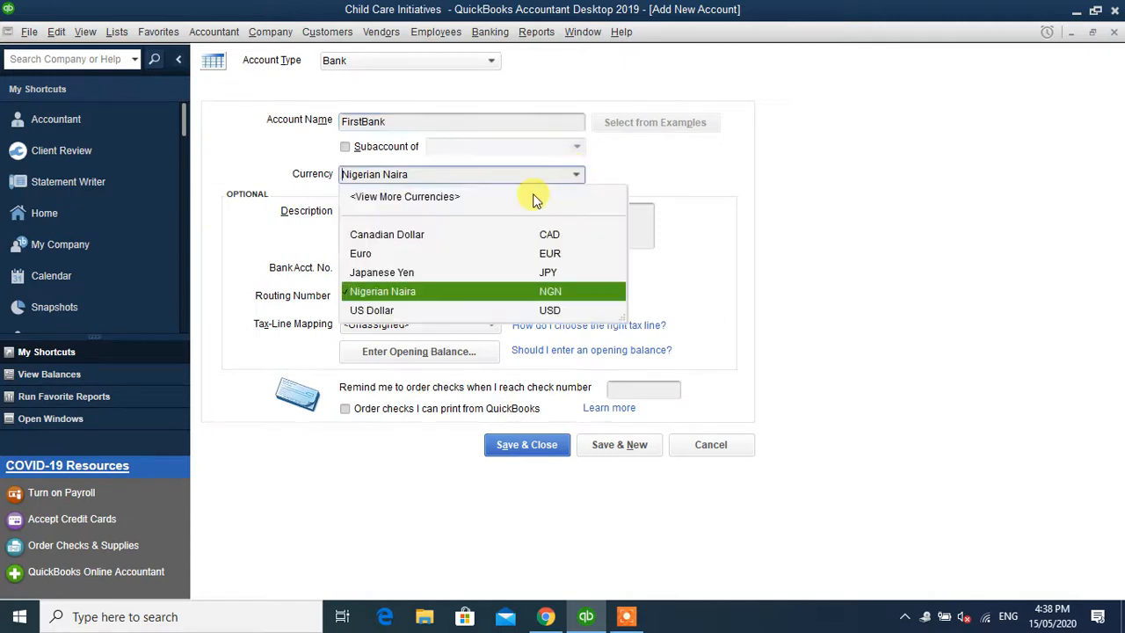
click(395, 312)
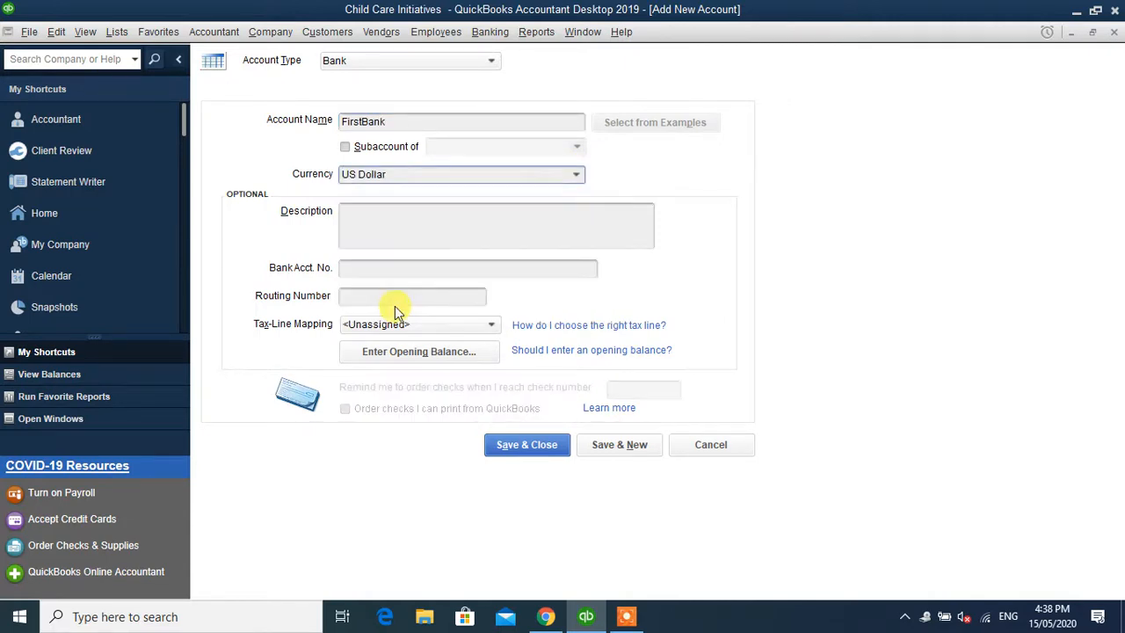
Step: Enter a statement ending balance of USD 50,000 dated 15/05/2020 as FirstBank's opening balance
click(394, 352)
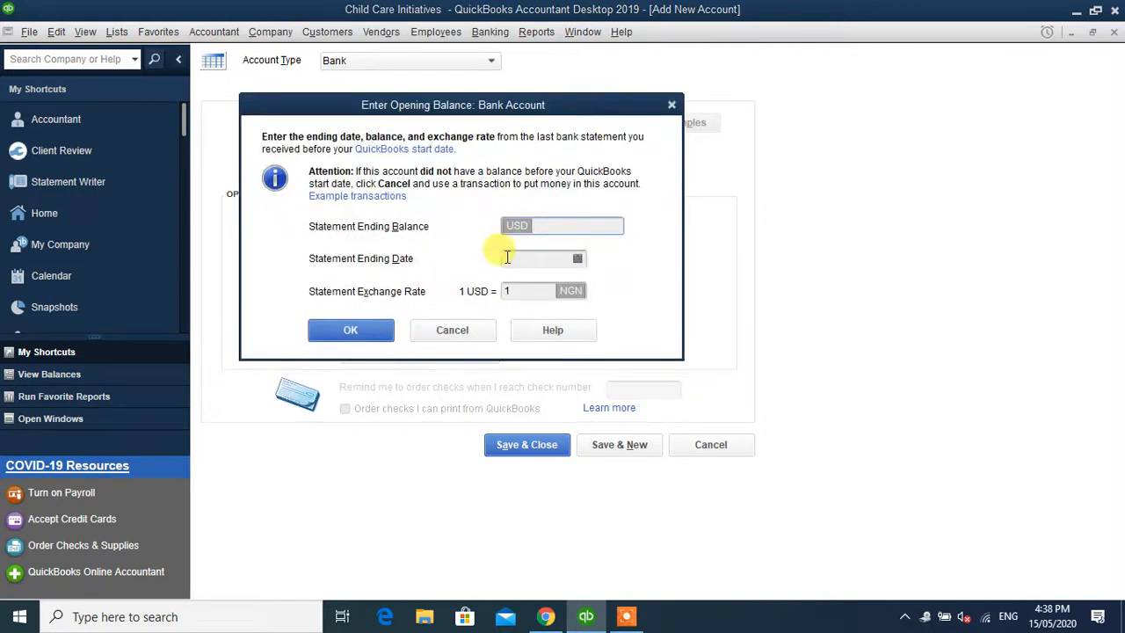
text(50000)
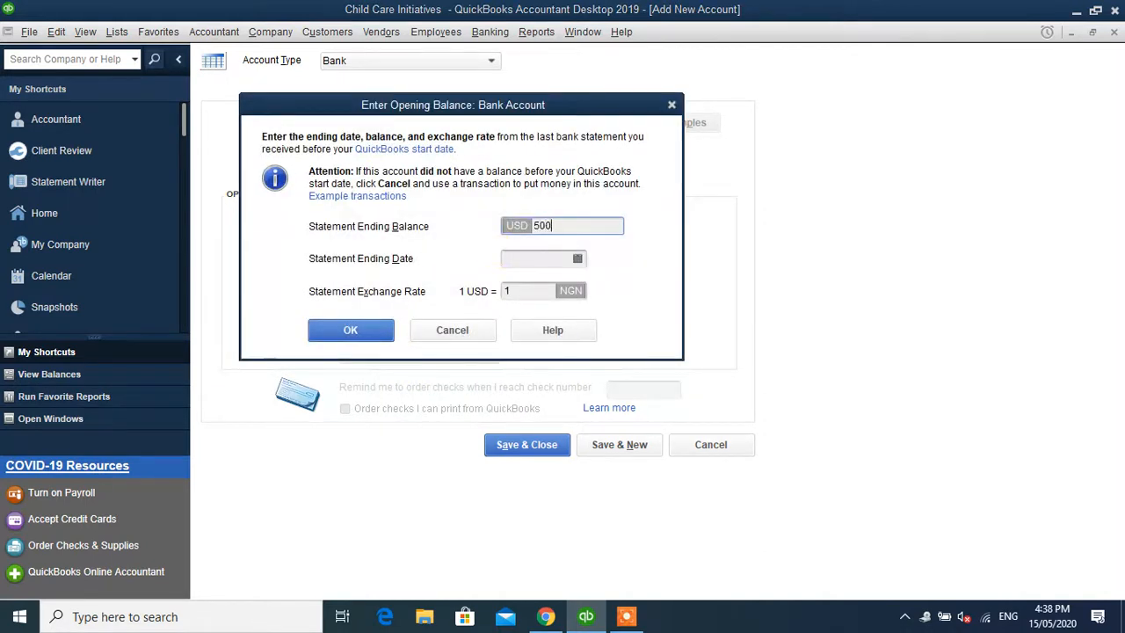
click(577, 259)
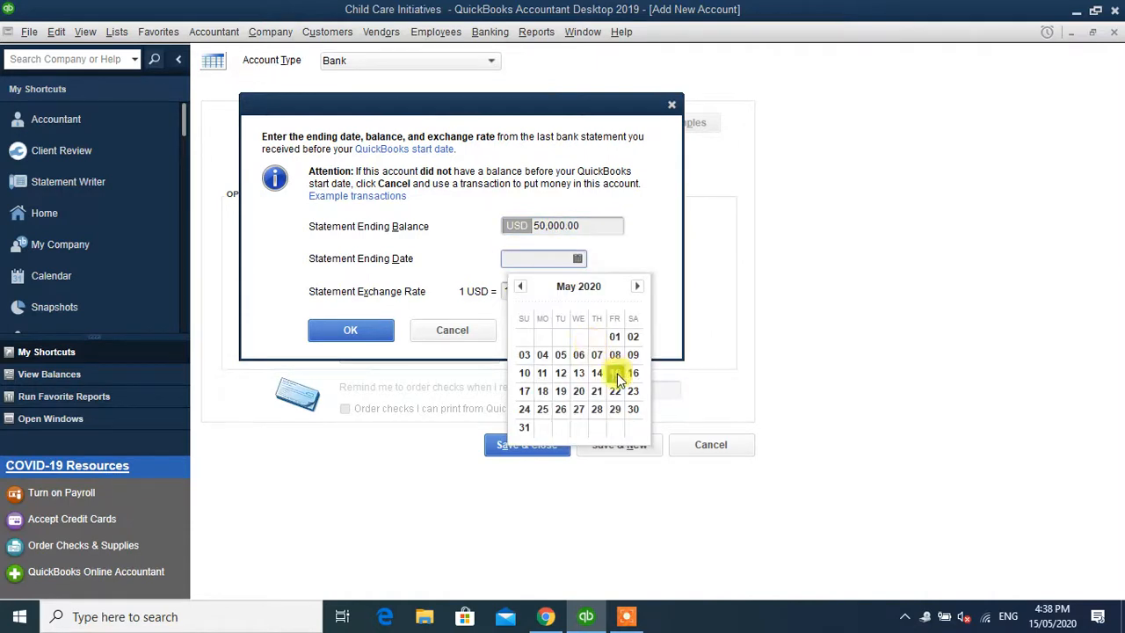
click(617, 373)
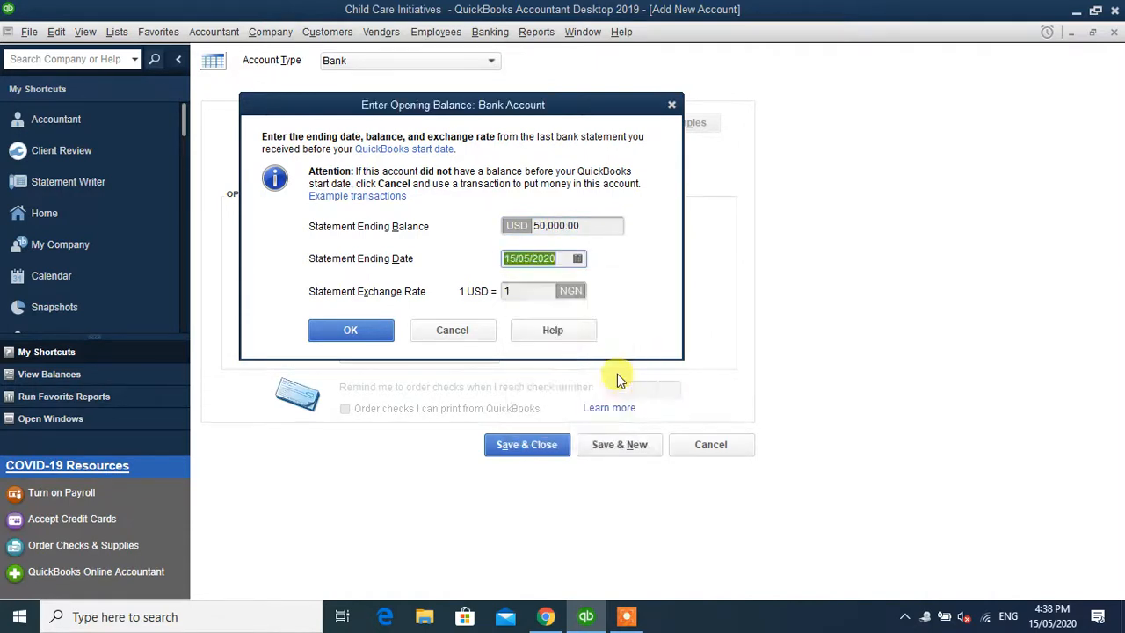
Step: Set the statement exchange rate to 443 NGN per USD, then save the FirstBank account and dismiss the bank feeds message
click(506, 290)
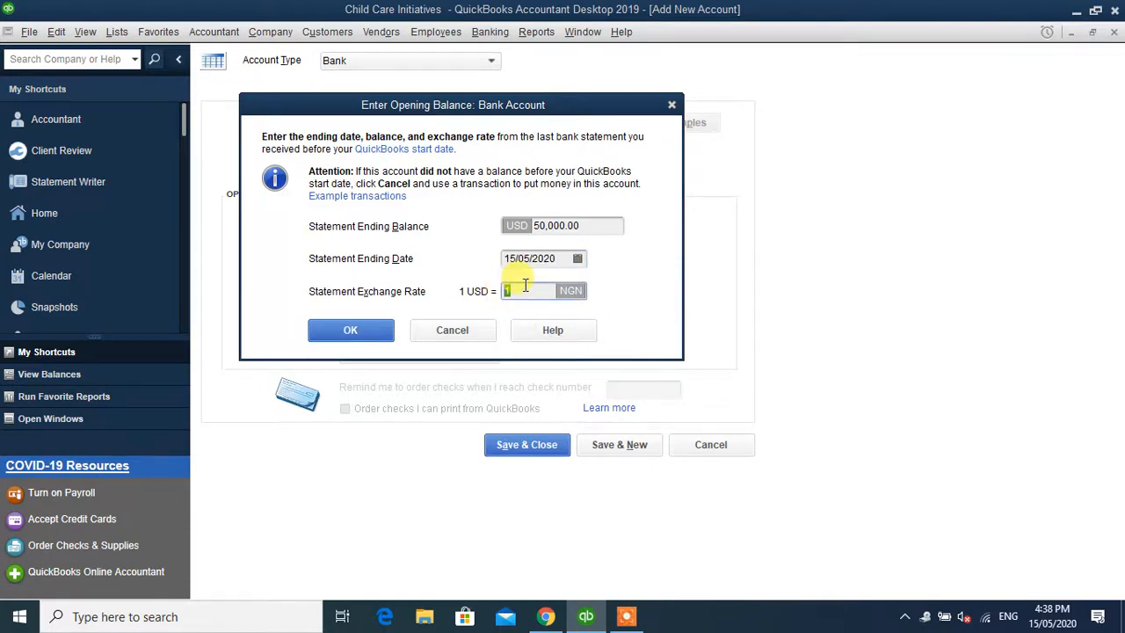
text(443)
double_click(515, 290)
click(534, 292)
double_click(532, 290)
click(532, 290)
drag(531, 290, 498, 294)
click(542, 292)
drag(542, 291, 501, 292)
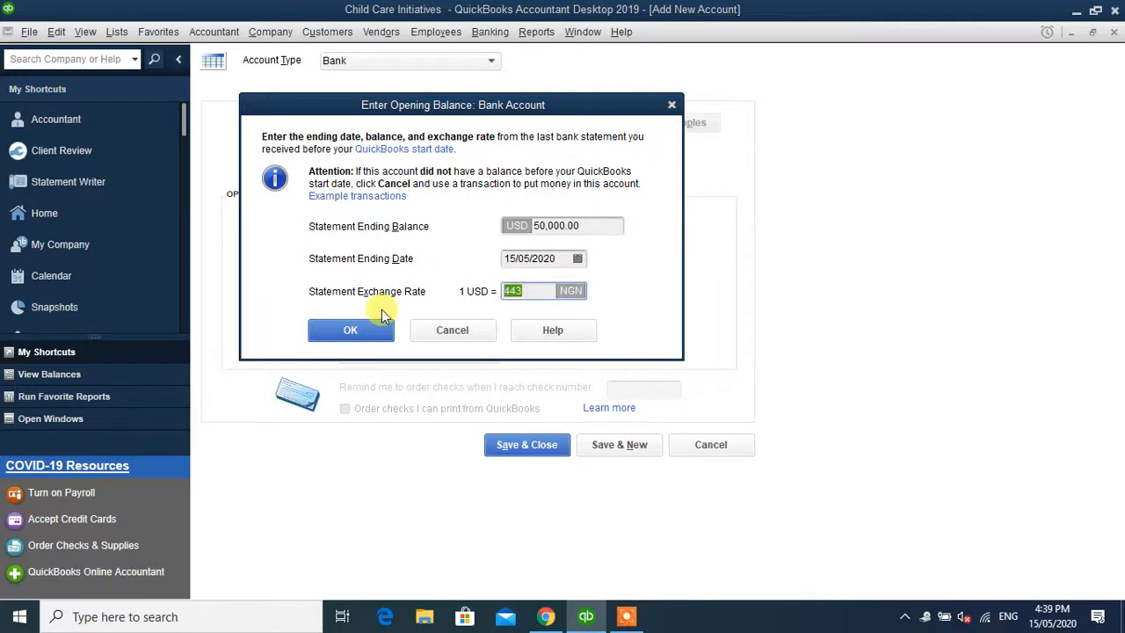
click(351, 330)
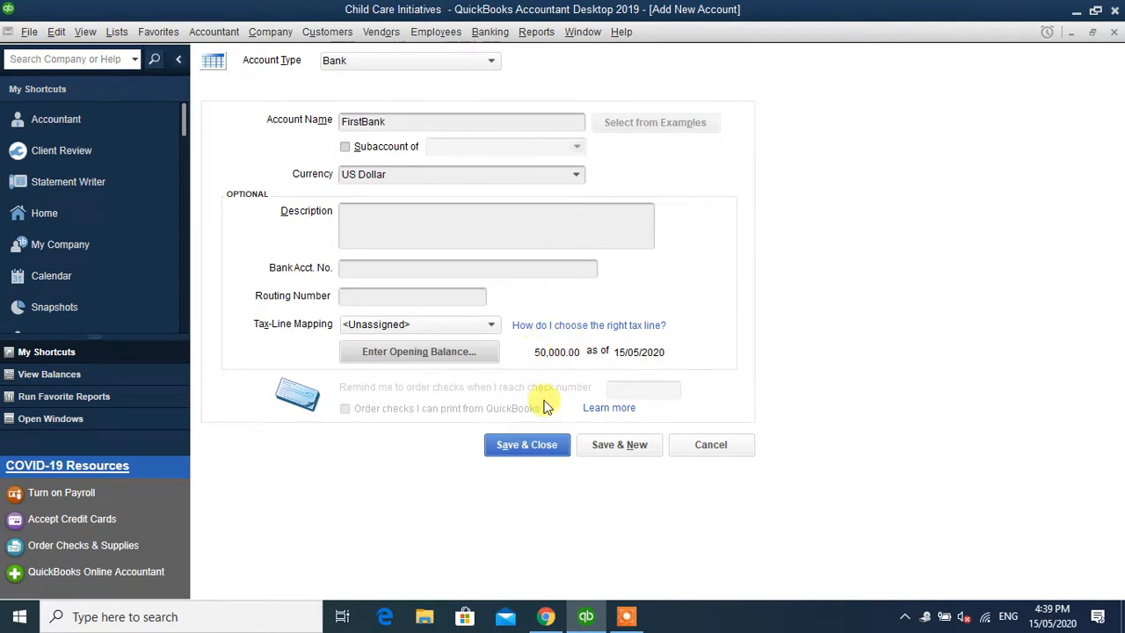
click(542, 446)
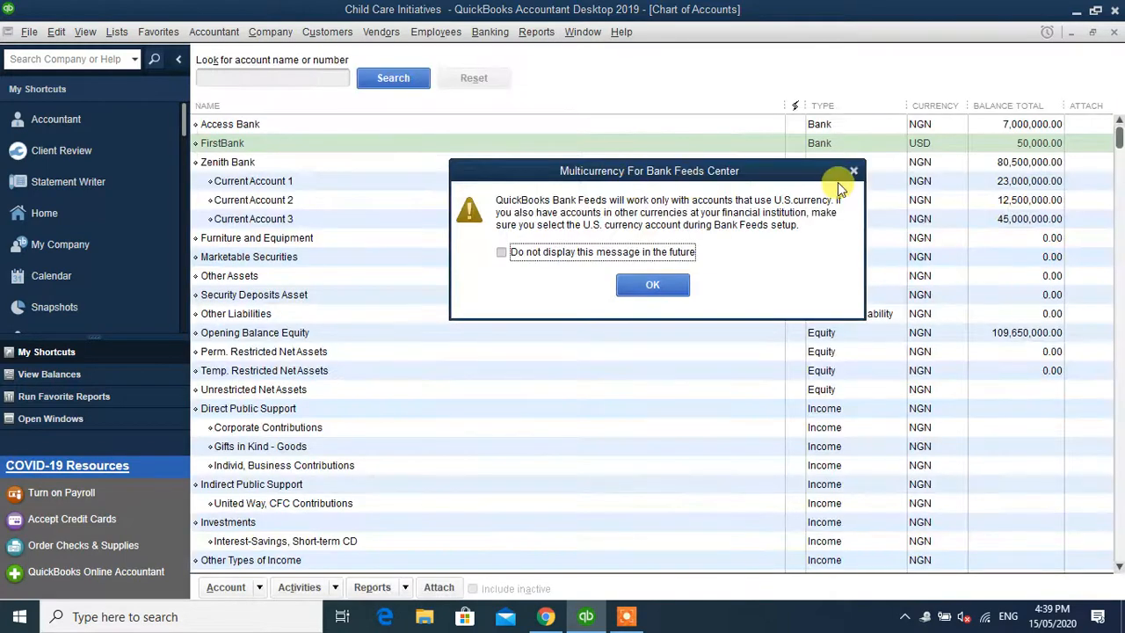
click(852, 172)
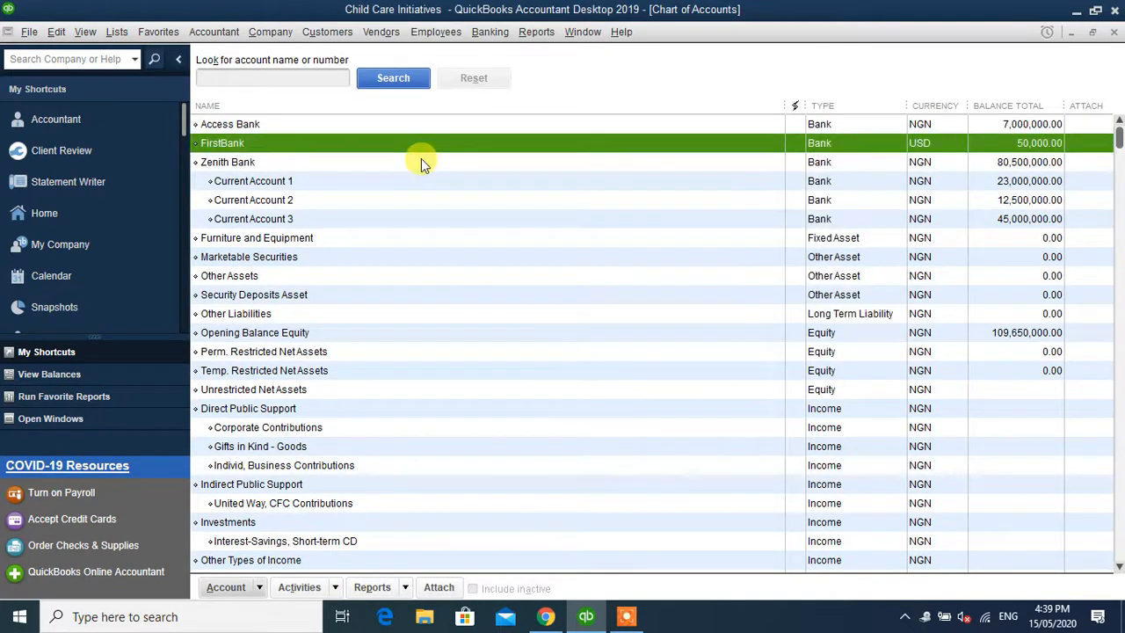
click(484, 242)
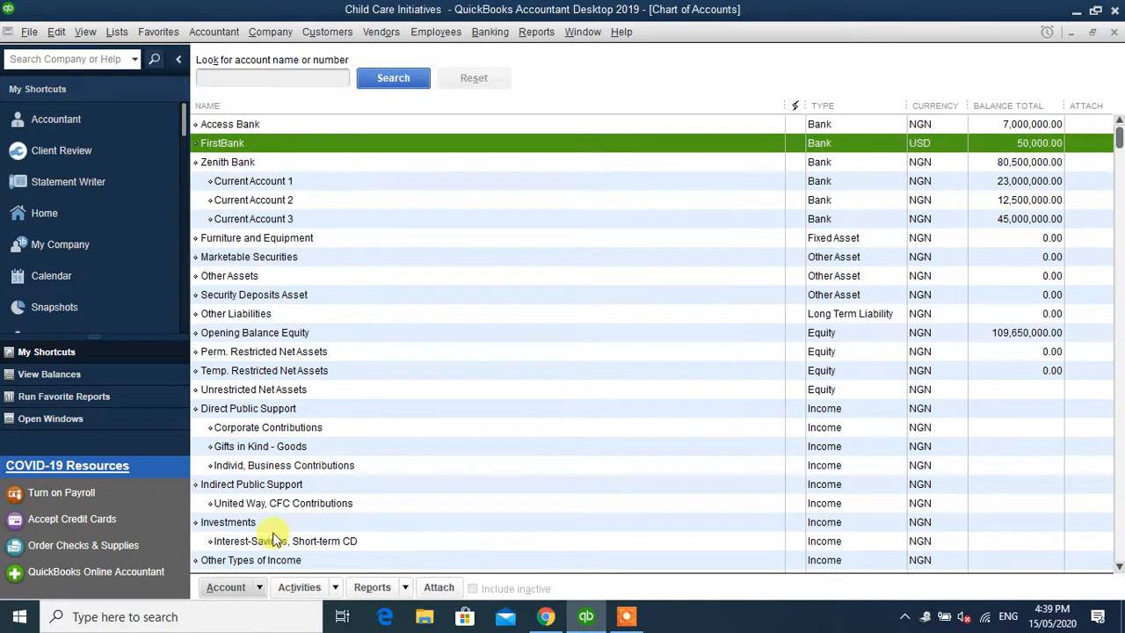
Step: Create another account of type Bank named FirstBank and set its currency to Euro
click(235, 587)
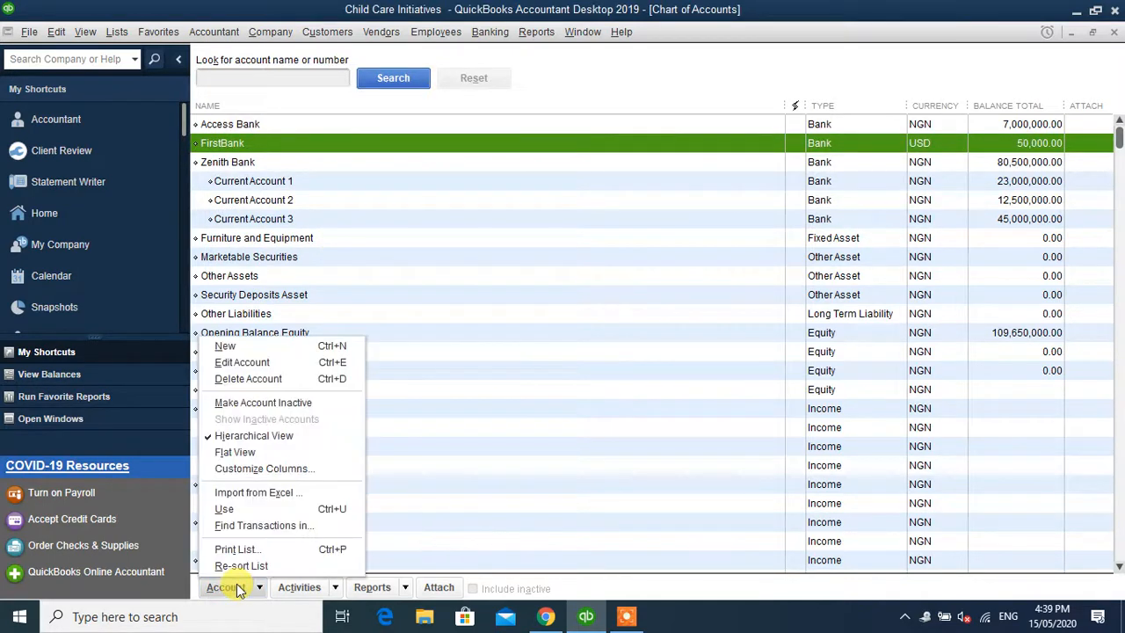
click(262, 348)
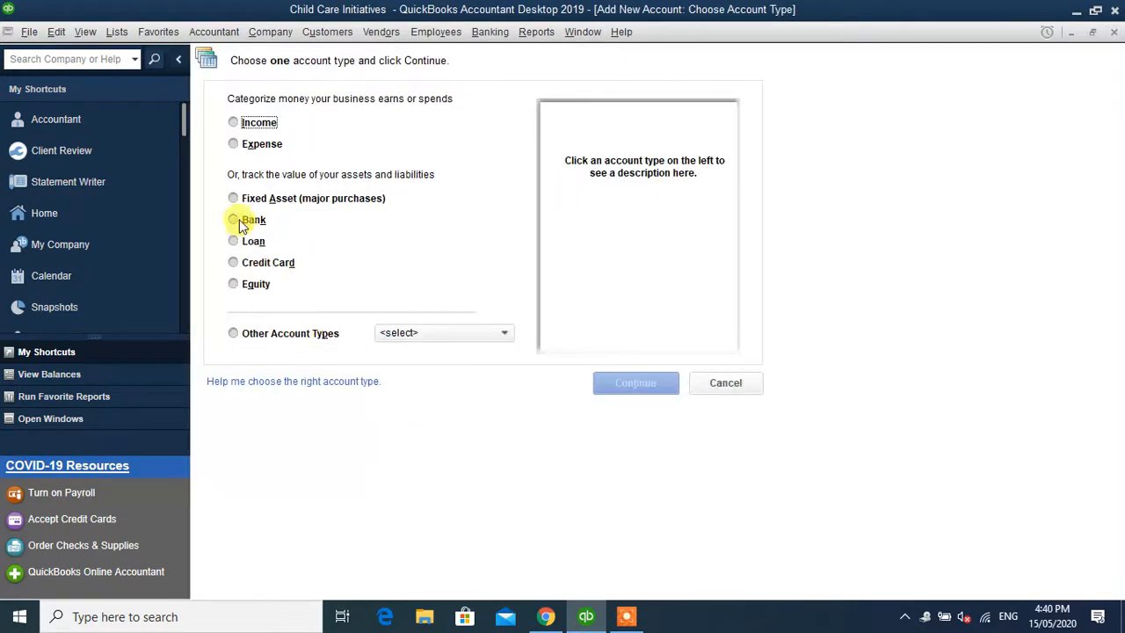
click(235, 220)
click(619, 378)
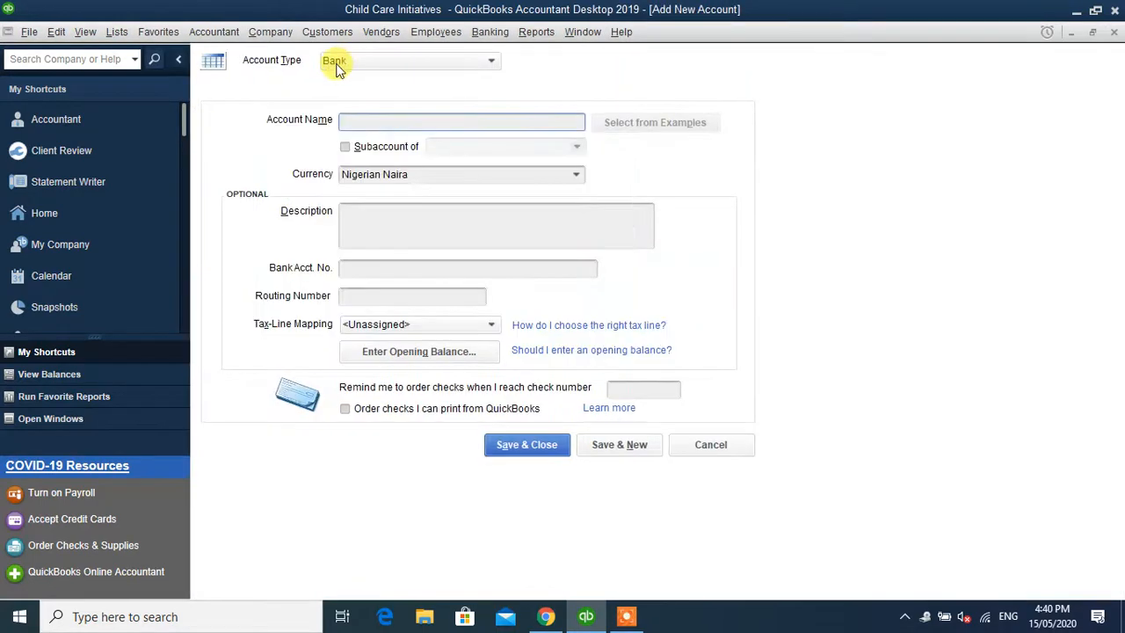
click(357, 114)
text(FirstBank)
click(576, 174)
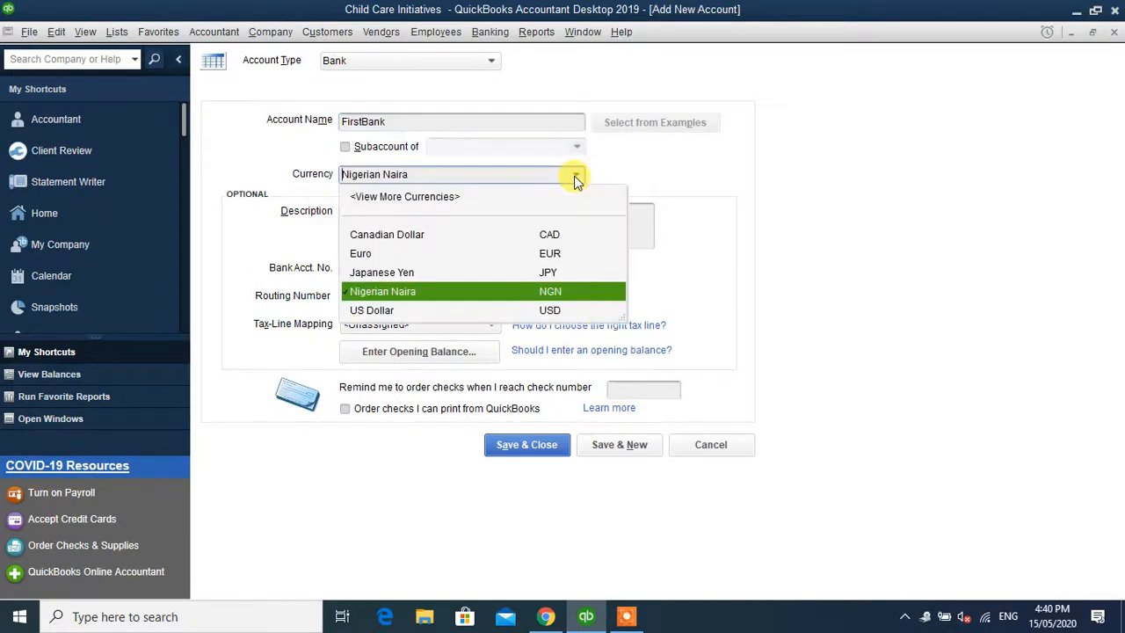
click(372, 254)
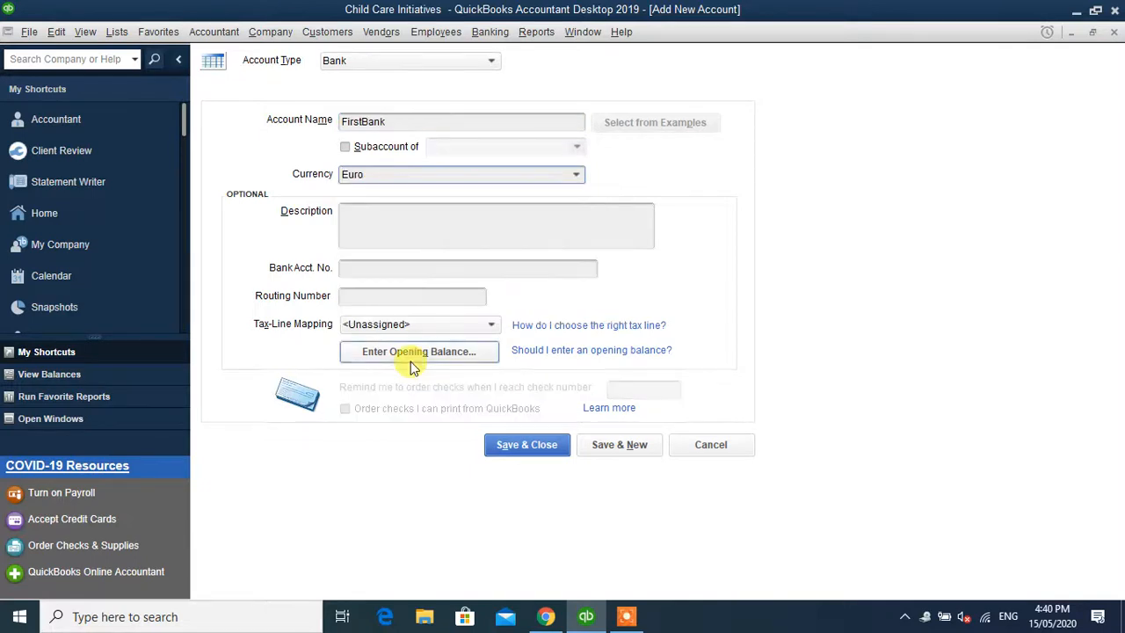
Step: Enter an opening balance of EUR 340,000 dated 15/05/2020 for the Euro account, with a statement exchange rate of 460 NGN
click(410, 356)
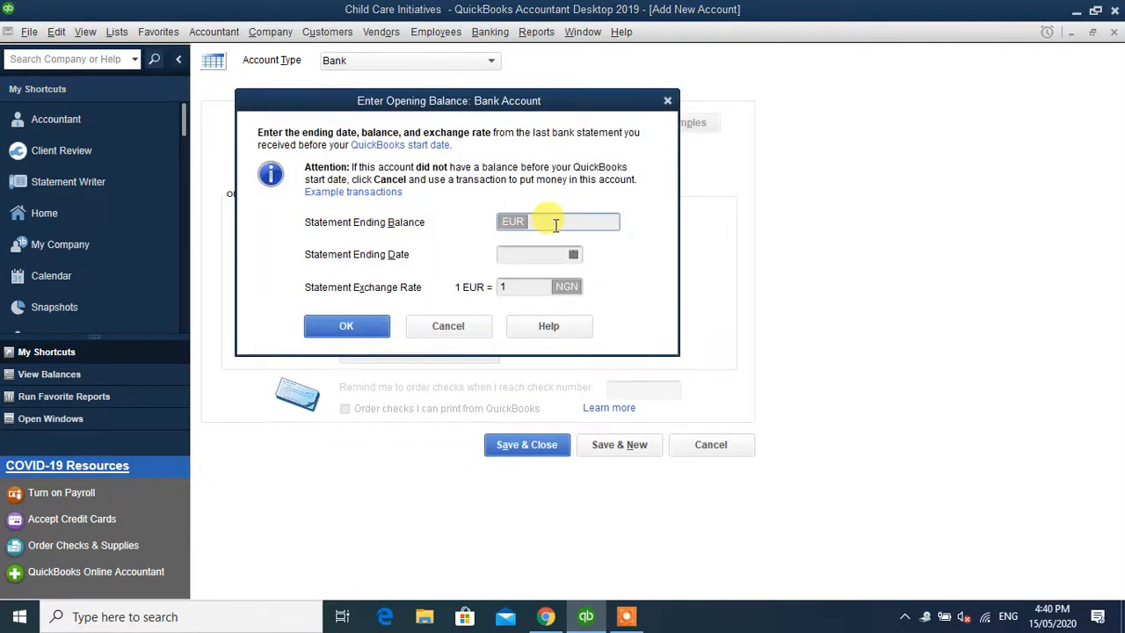
text(340000)
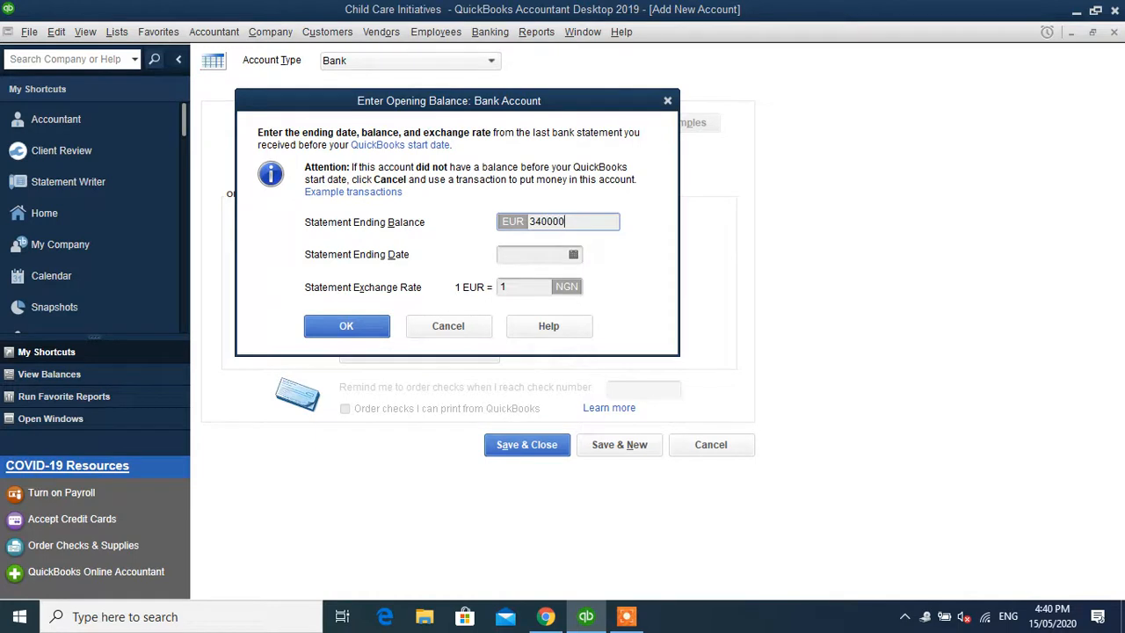
click(573, 255)
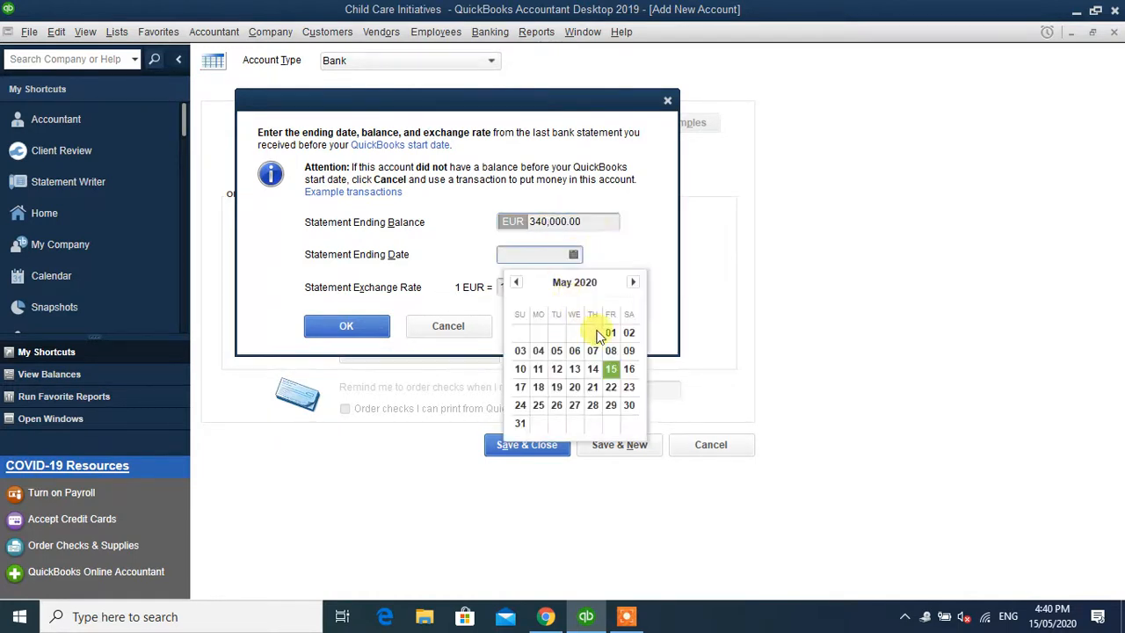
click(609, 367)
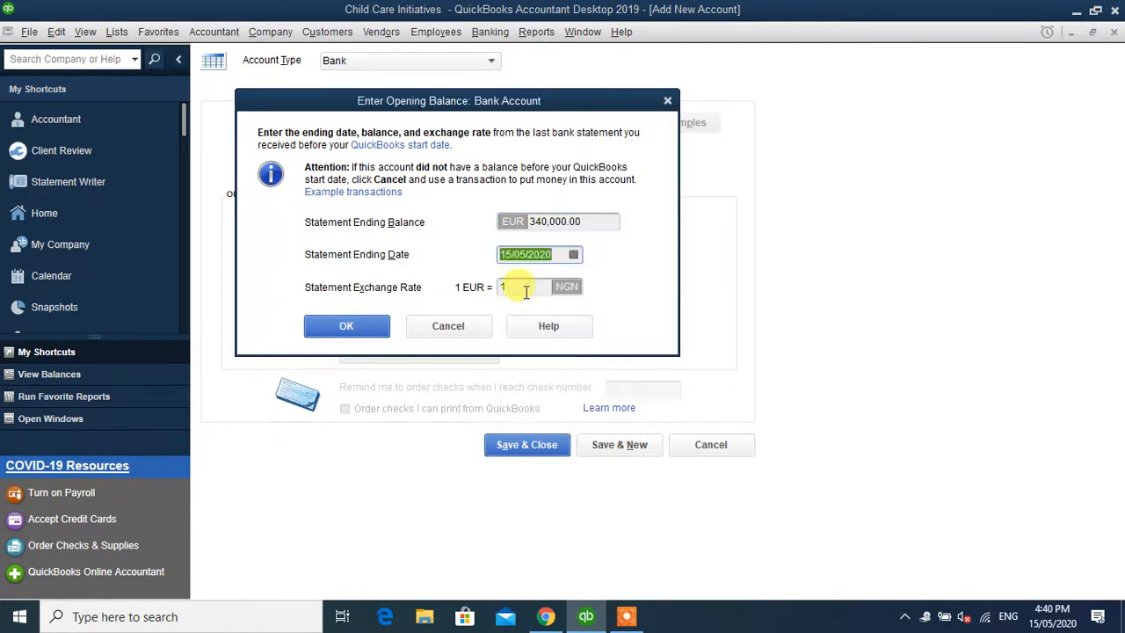
click(516, 286)
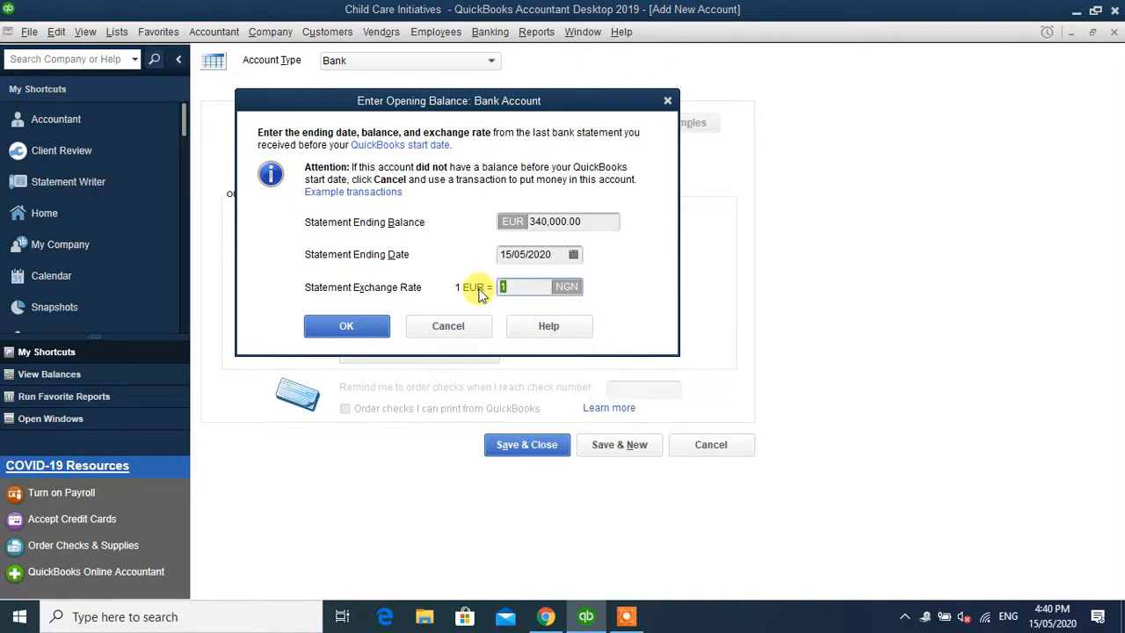
text(44)
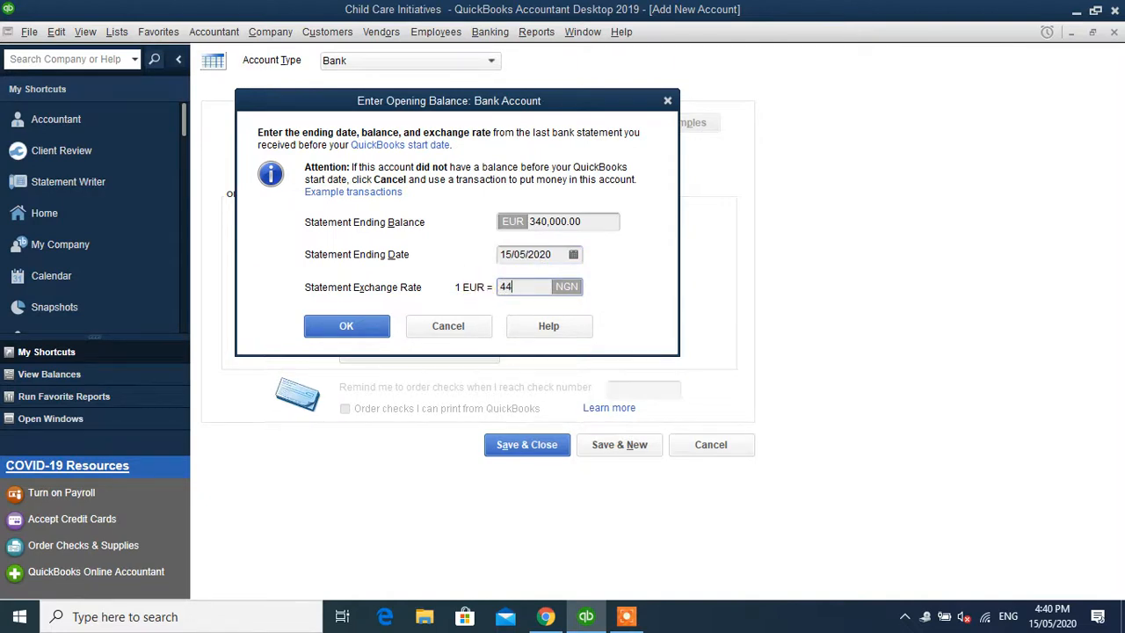
key(BackSpace)
text(60)
click(374, 326)
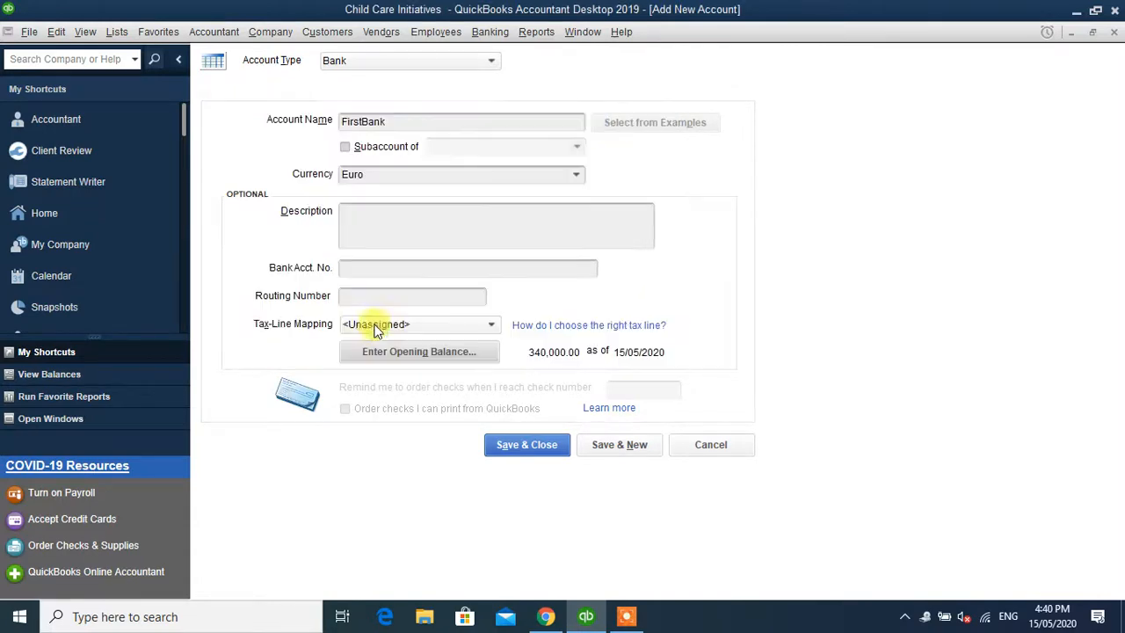
Step: Rename the new Euro bank account as FirstBank - Euro and save it
click(531, 450)
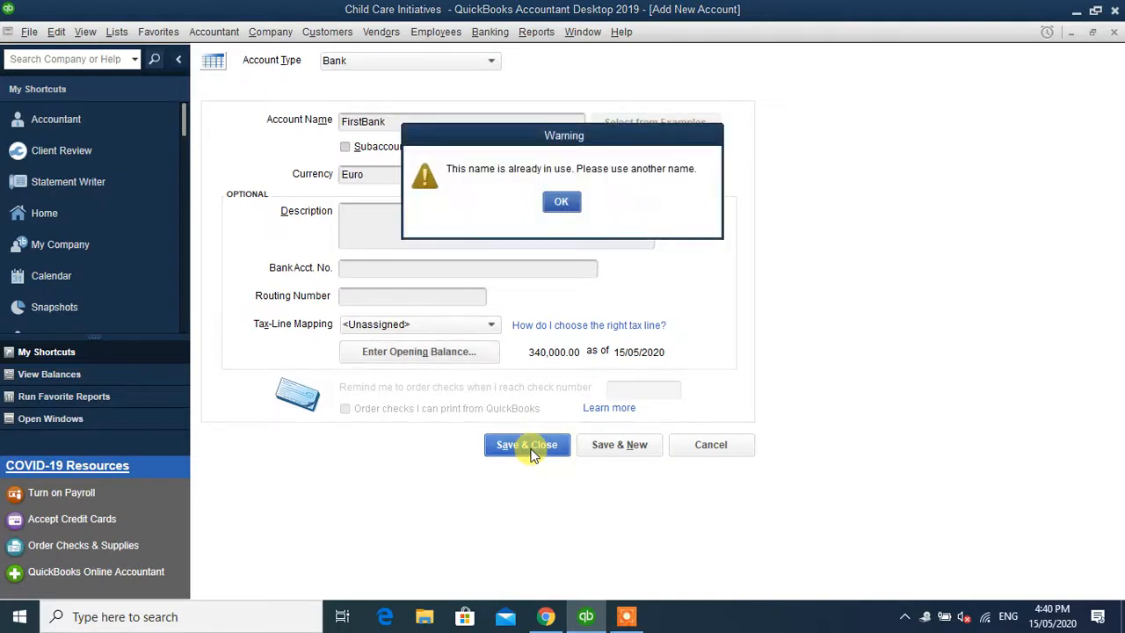
click(566, 203)
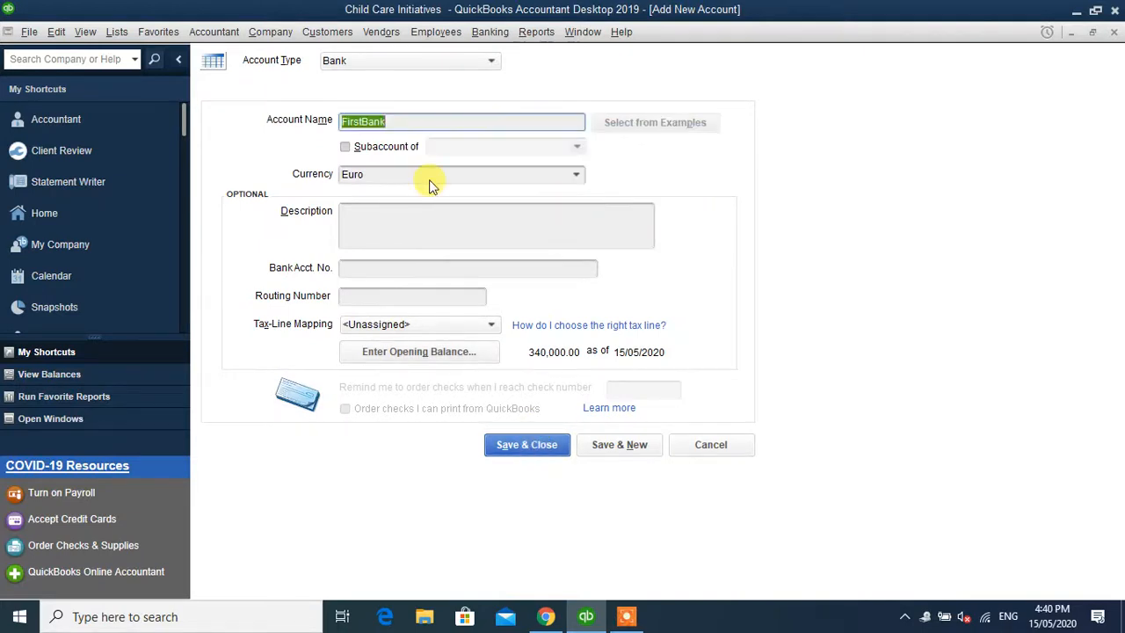
click(398, 120)
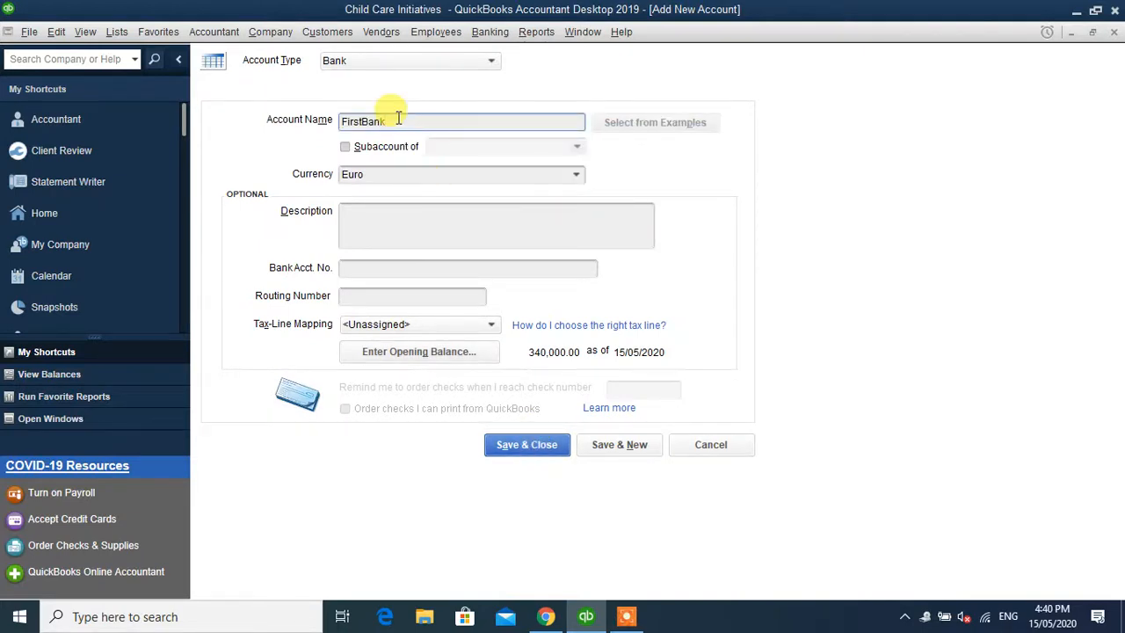
text(- Euro)
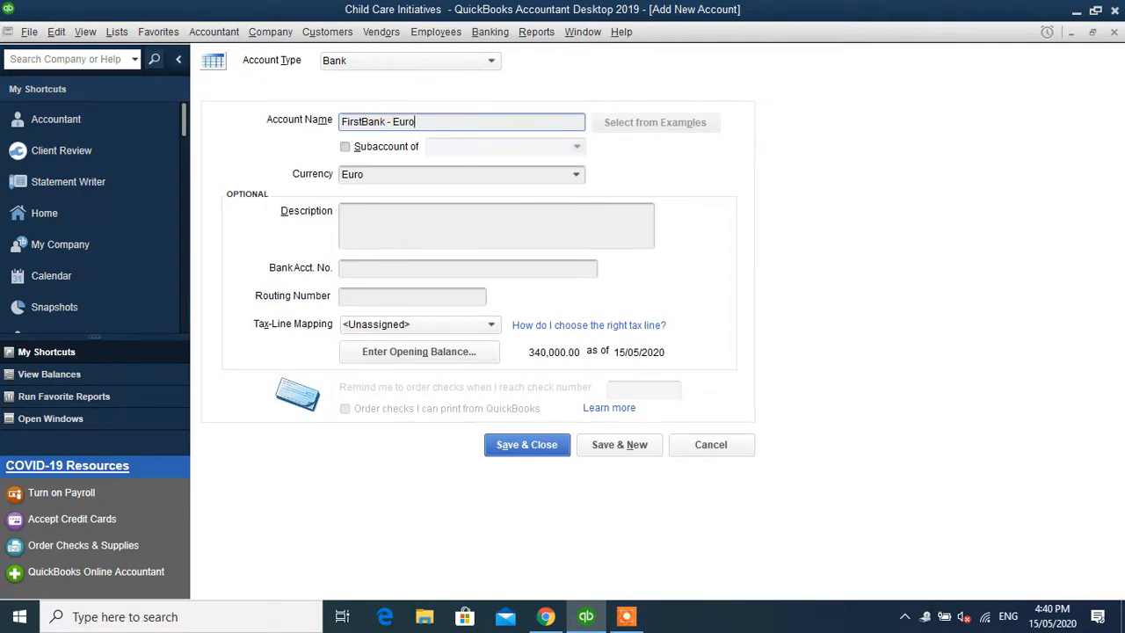
click(522, 444)
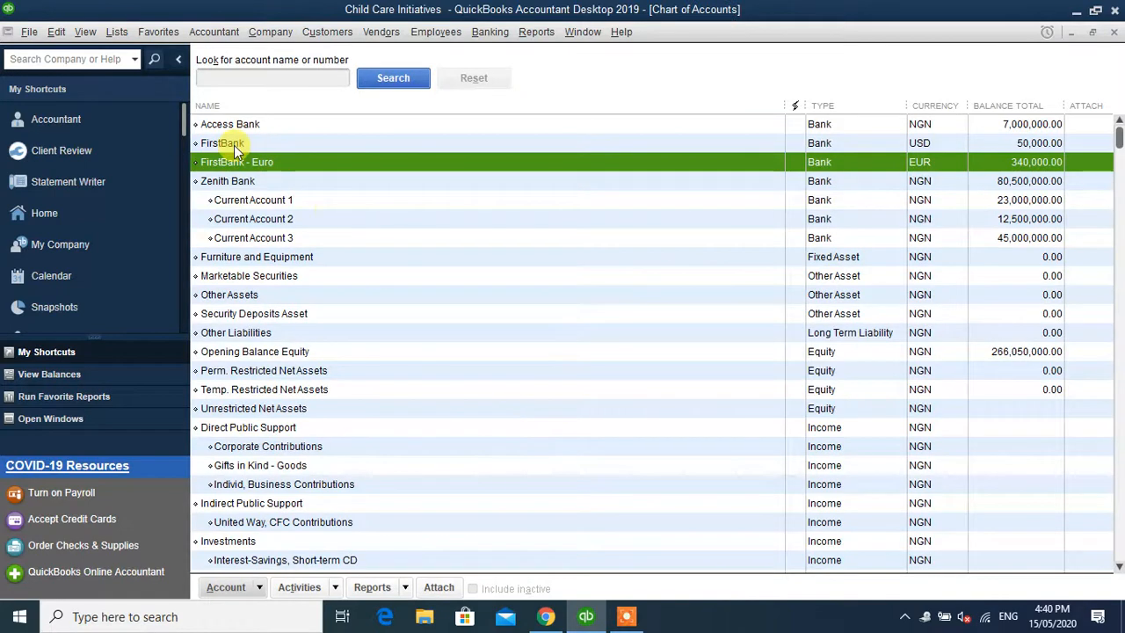
Step: Rename the existing US Dollar account FirstBank as FirstBank - USD and save the change
click(236, 149)
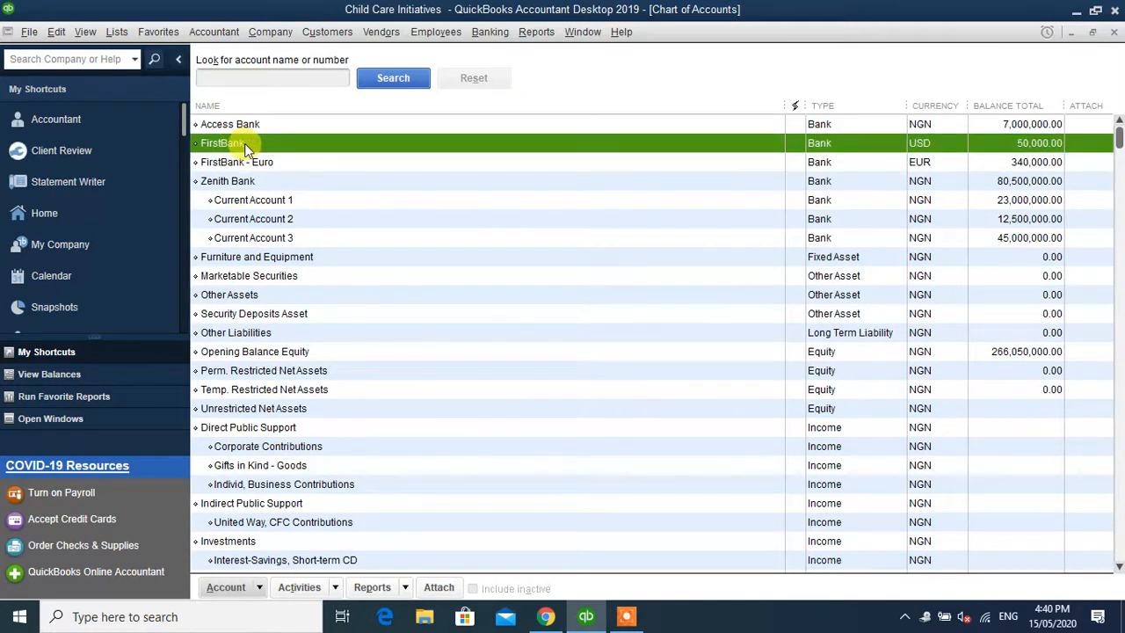
right_click(246, 149)
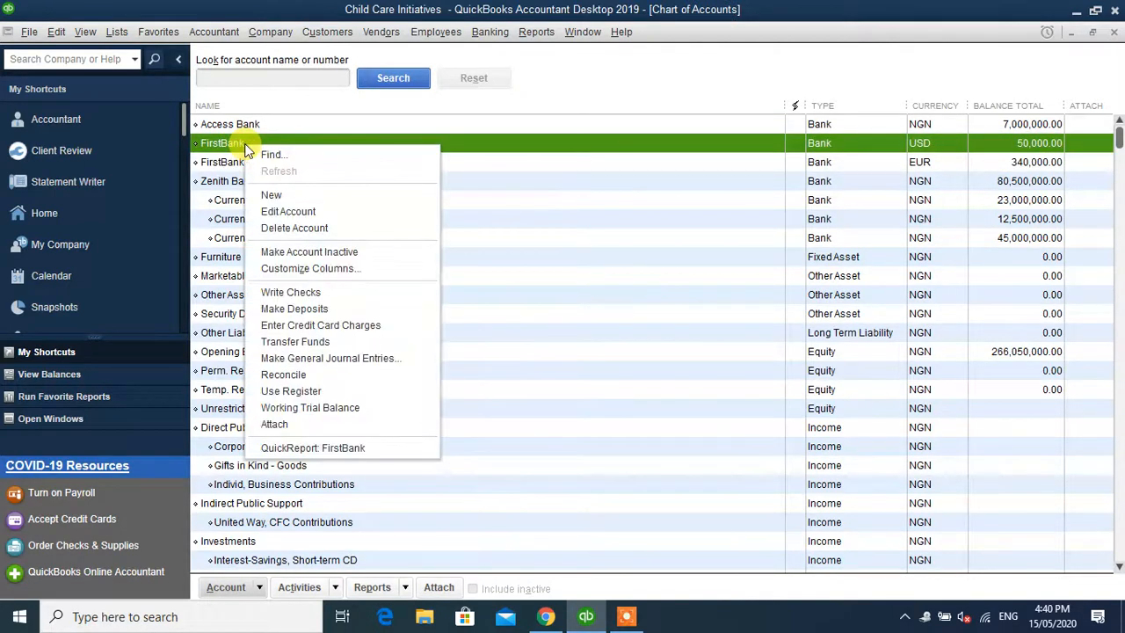
click(288, 213)
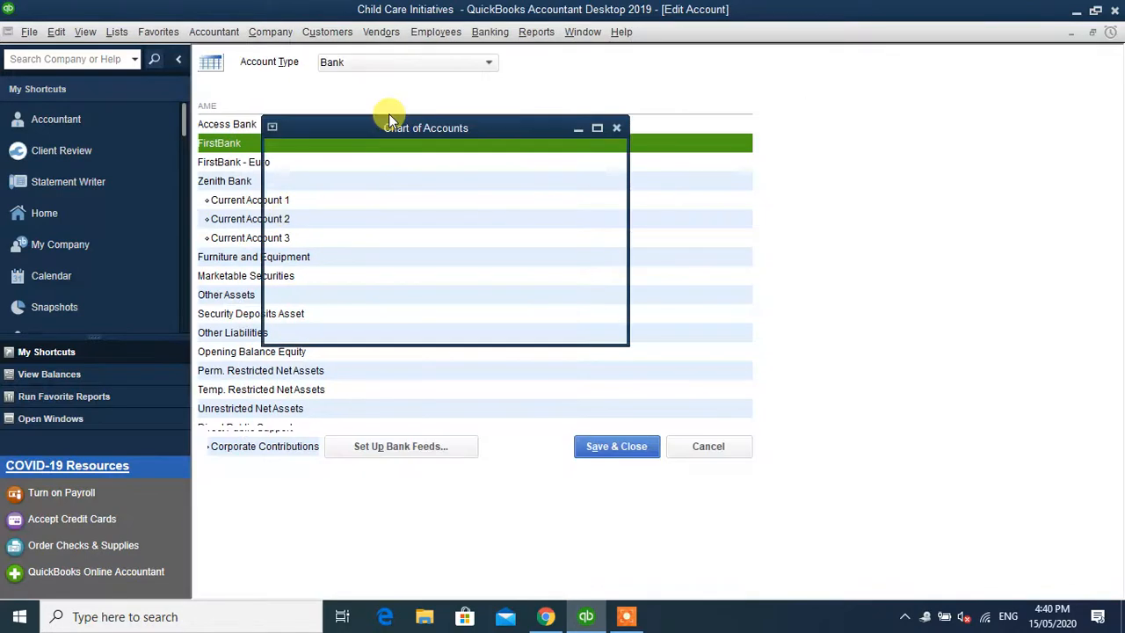
click(389, 120)
text(- )
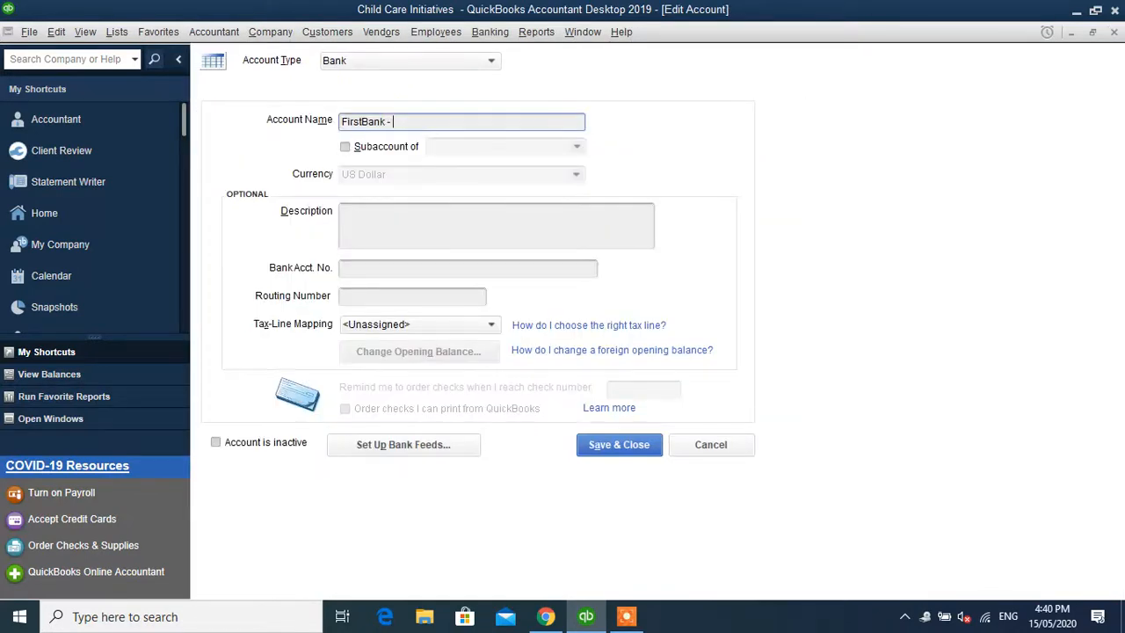
text(USD)
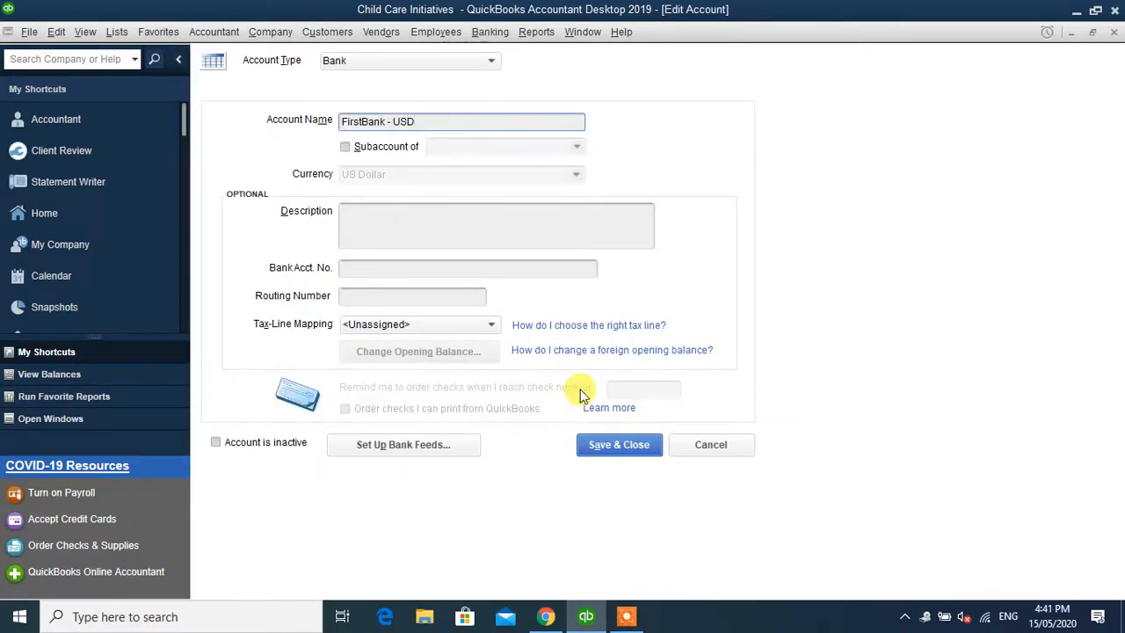
click(596, 447)
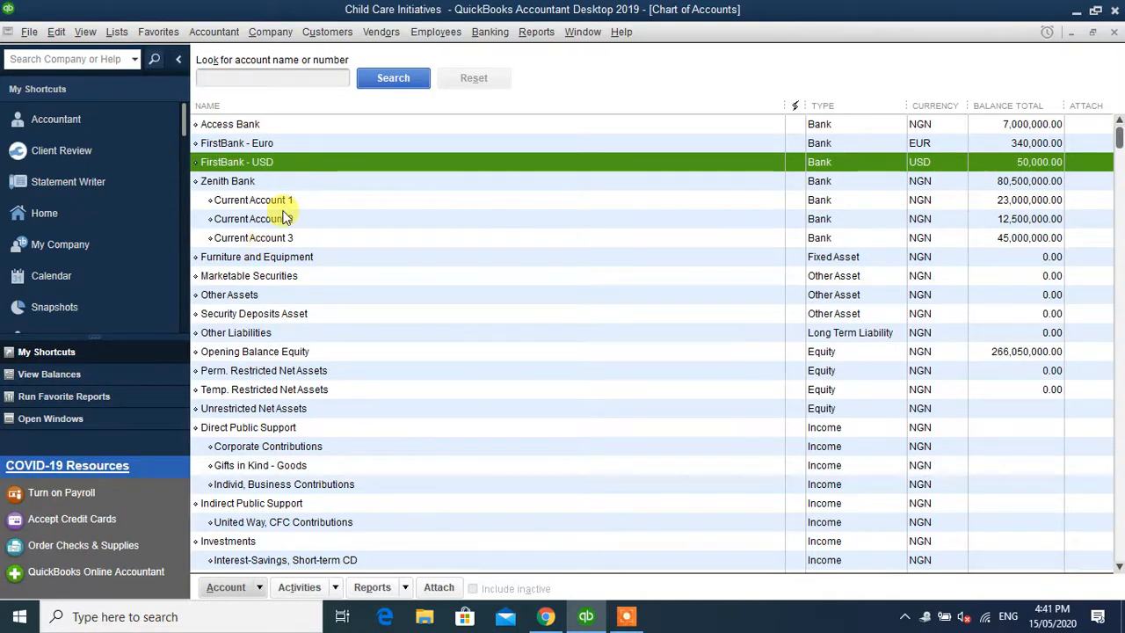
Step: Edit the US Dollar in the Currency List and add an exchange rate of 443 NGN as of 15/05/2020
click(272, 33)
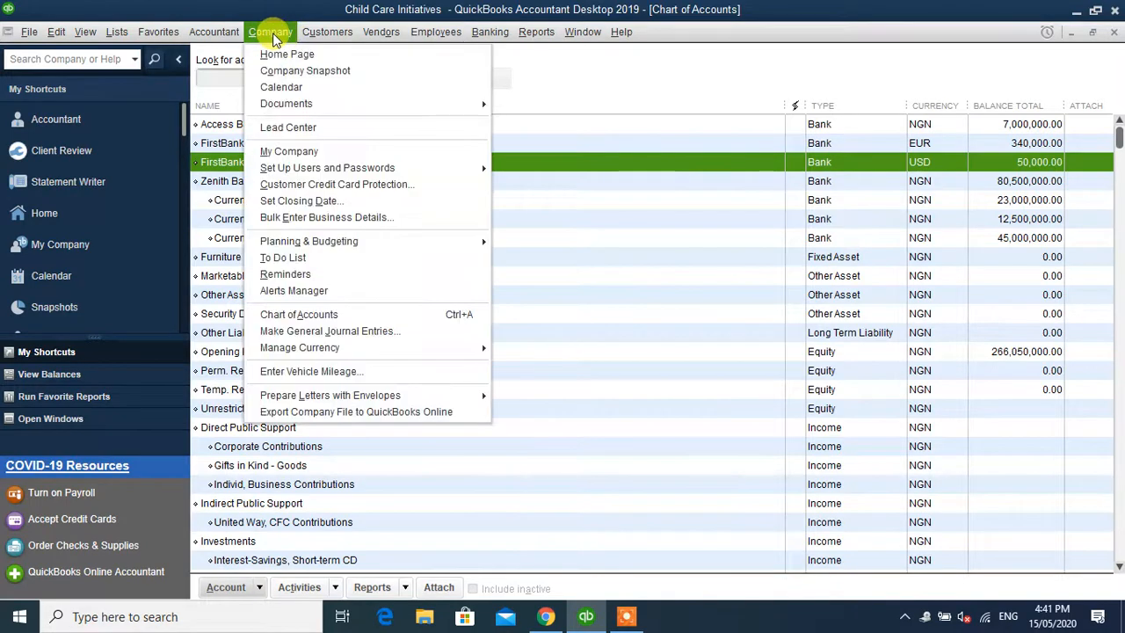
mouse_move(354, 357)
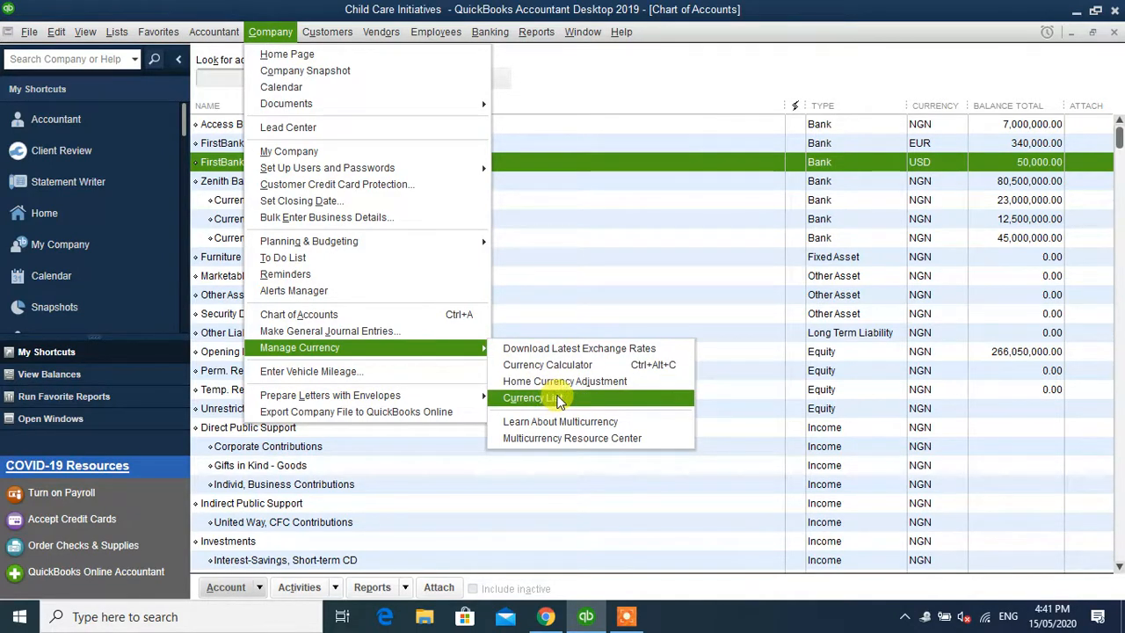
click(556, 400)
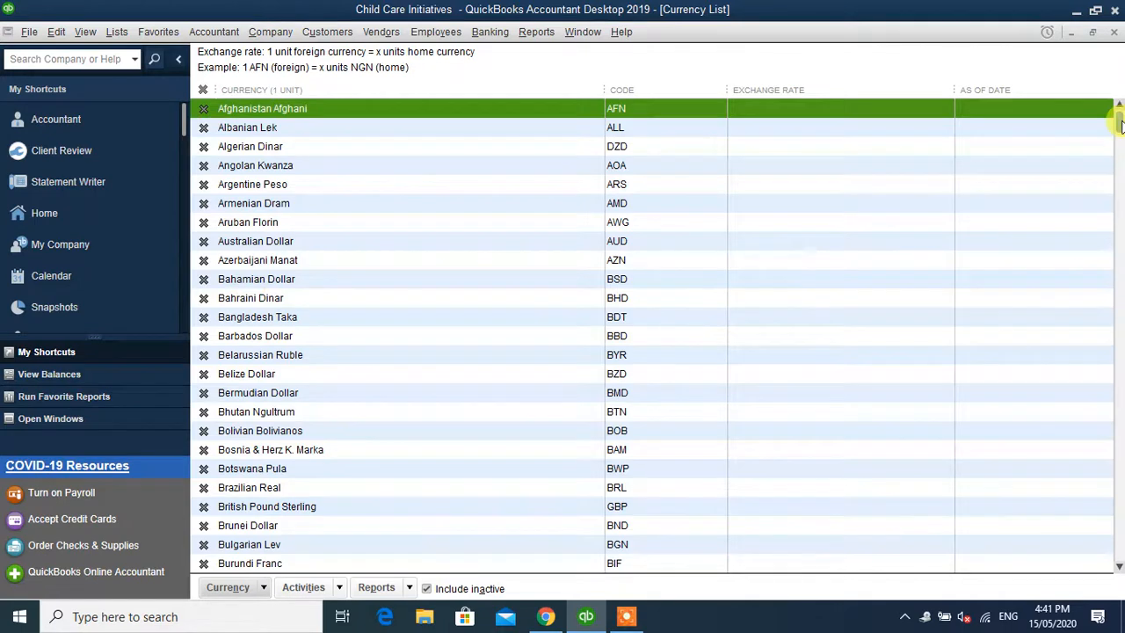
drag(1120, 123, 1119, 567)
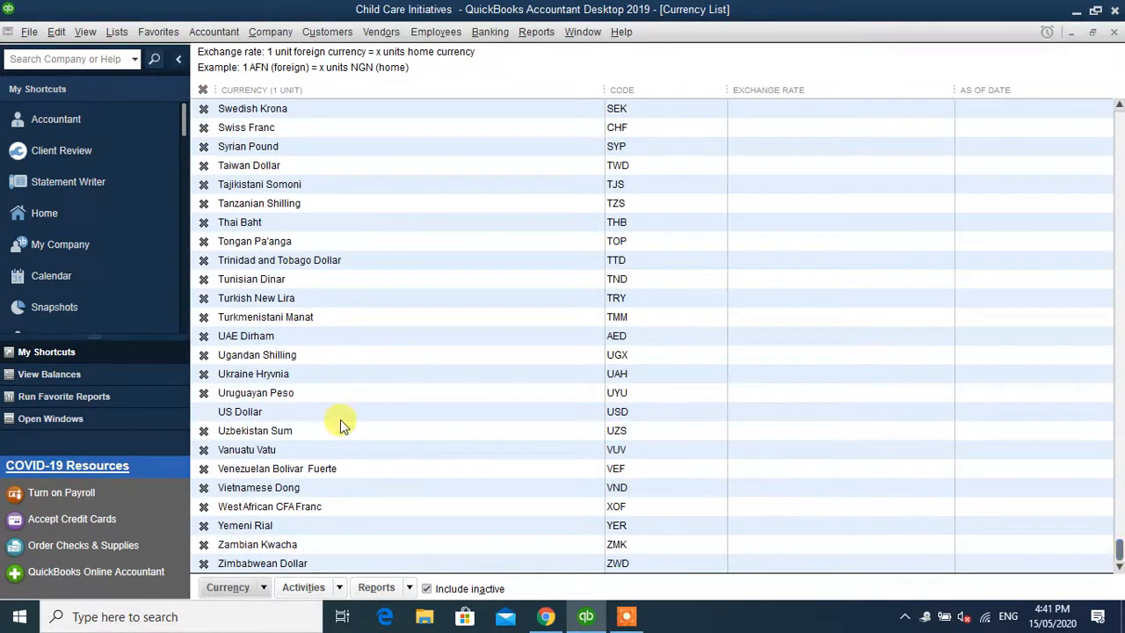
double_click(290, 411)
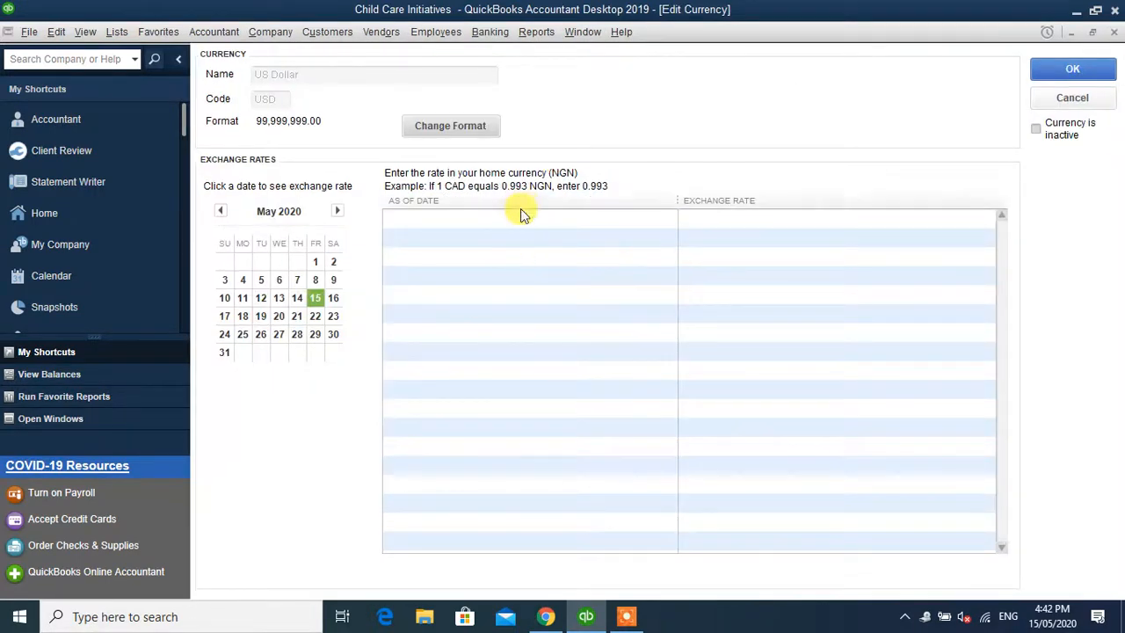
click(632, 219)
click(669, 220)
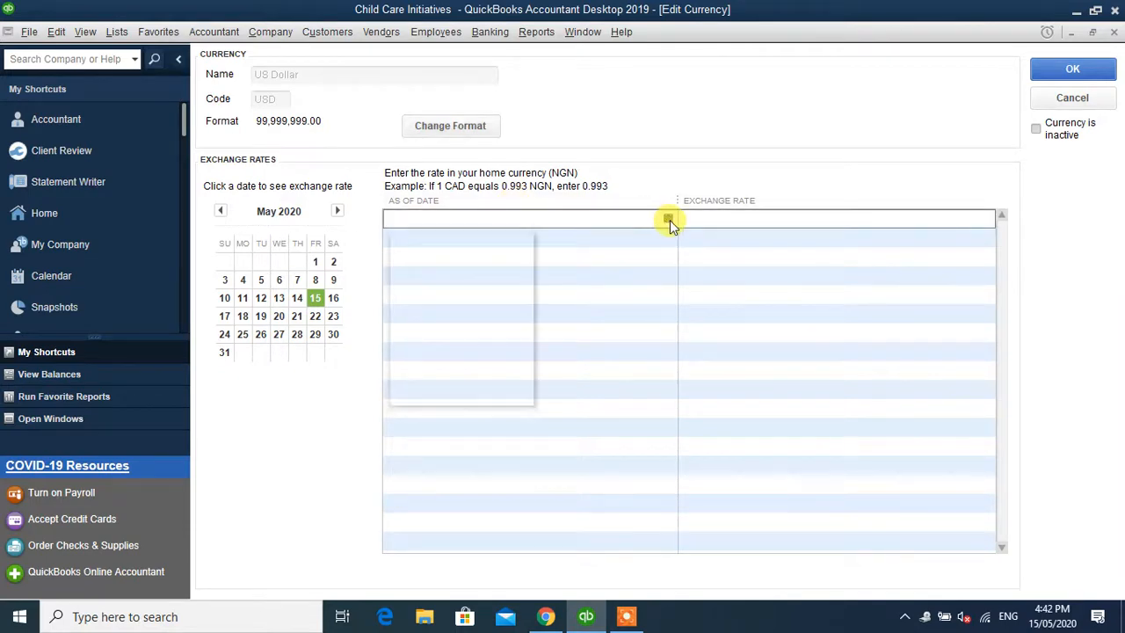
click(513, 334)
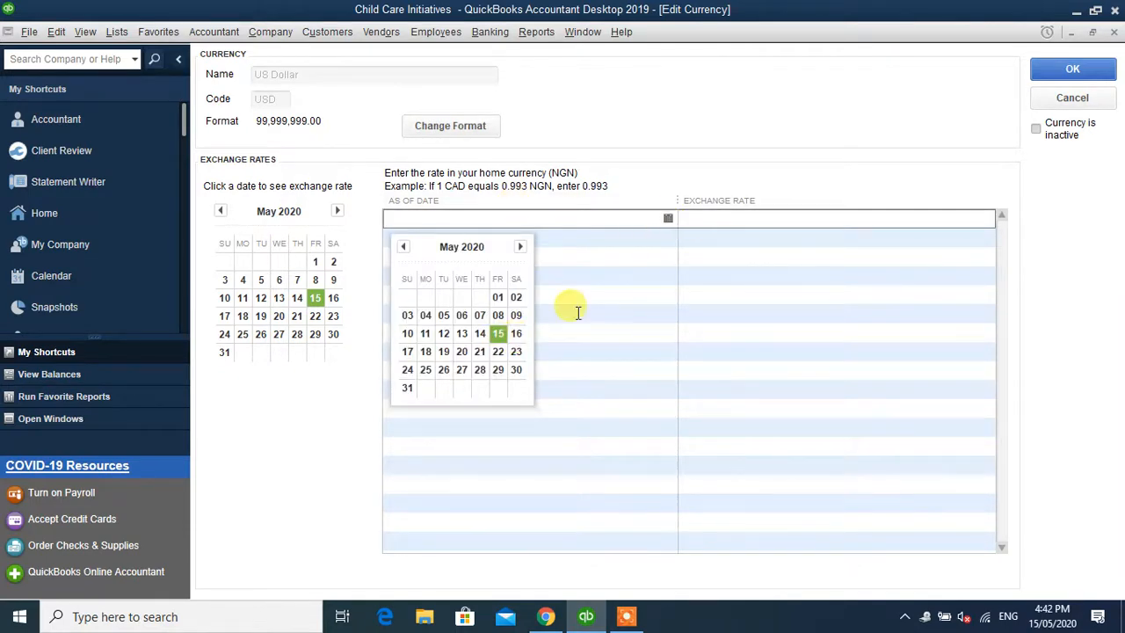
click(900, 220)
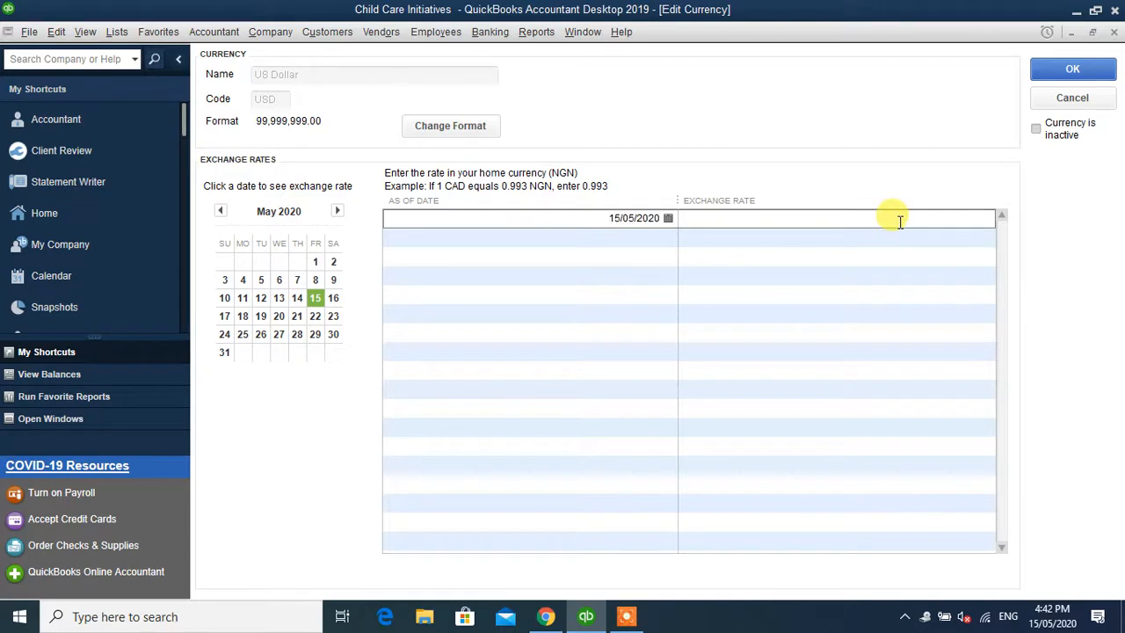
text(443)
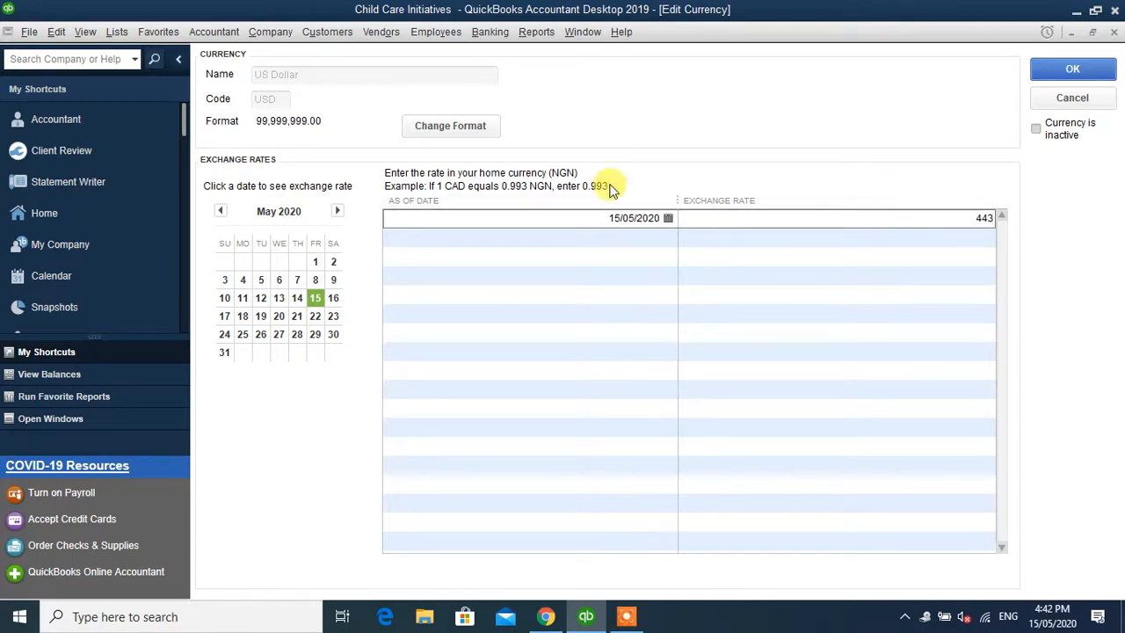
double_click(977, 218)
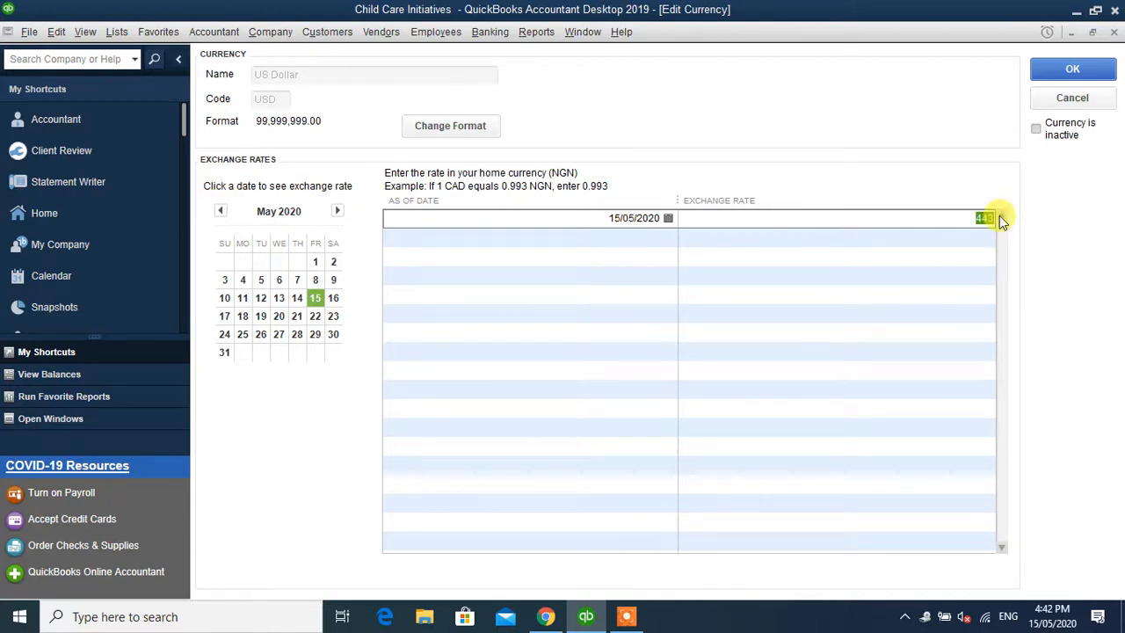
click(620, 239)
click(671, 236)
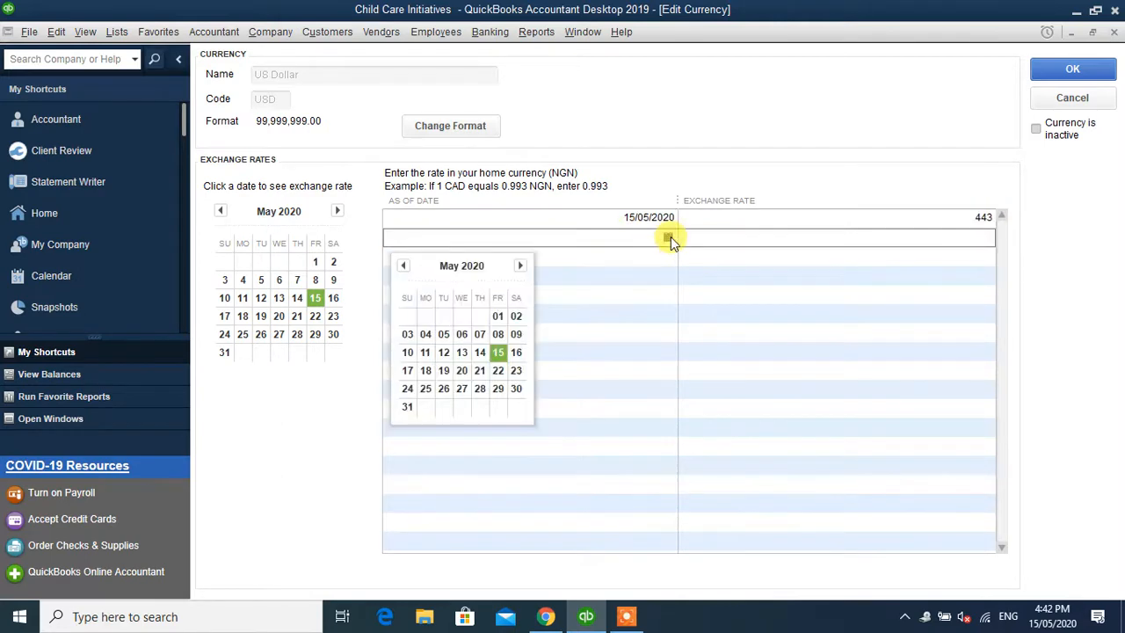
click(635, 239)
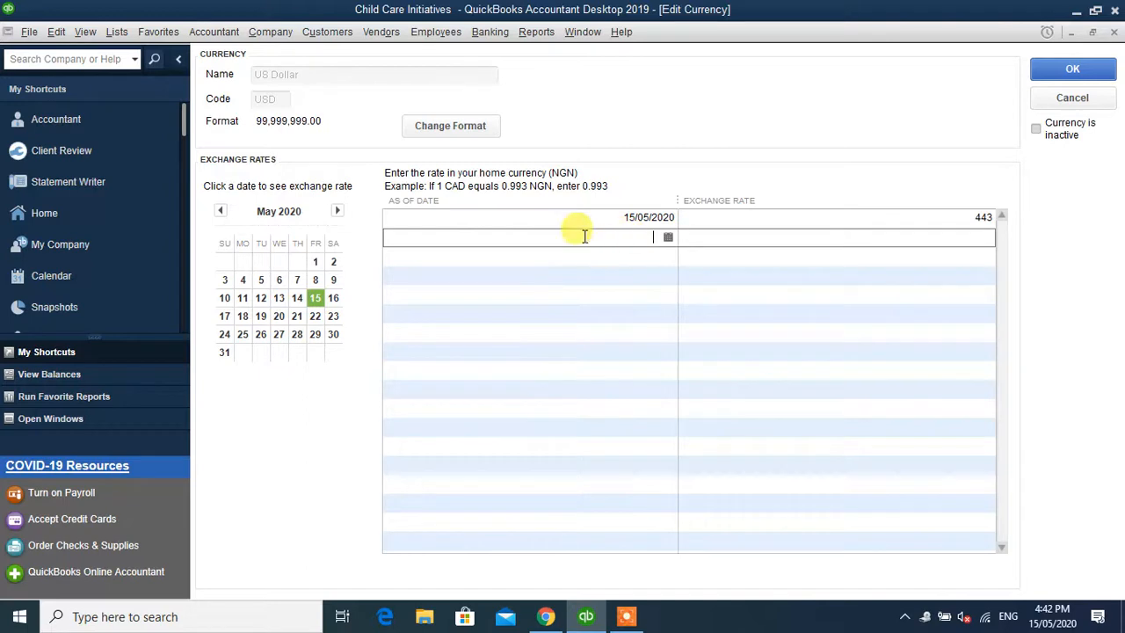
click(669, 238)
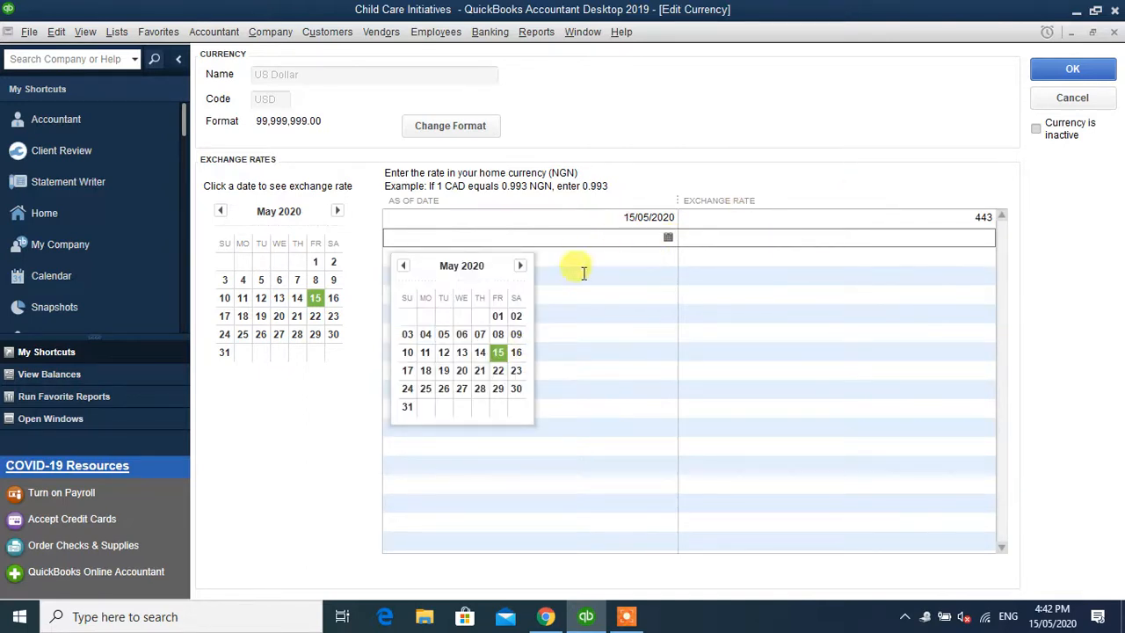
click(847, 242)
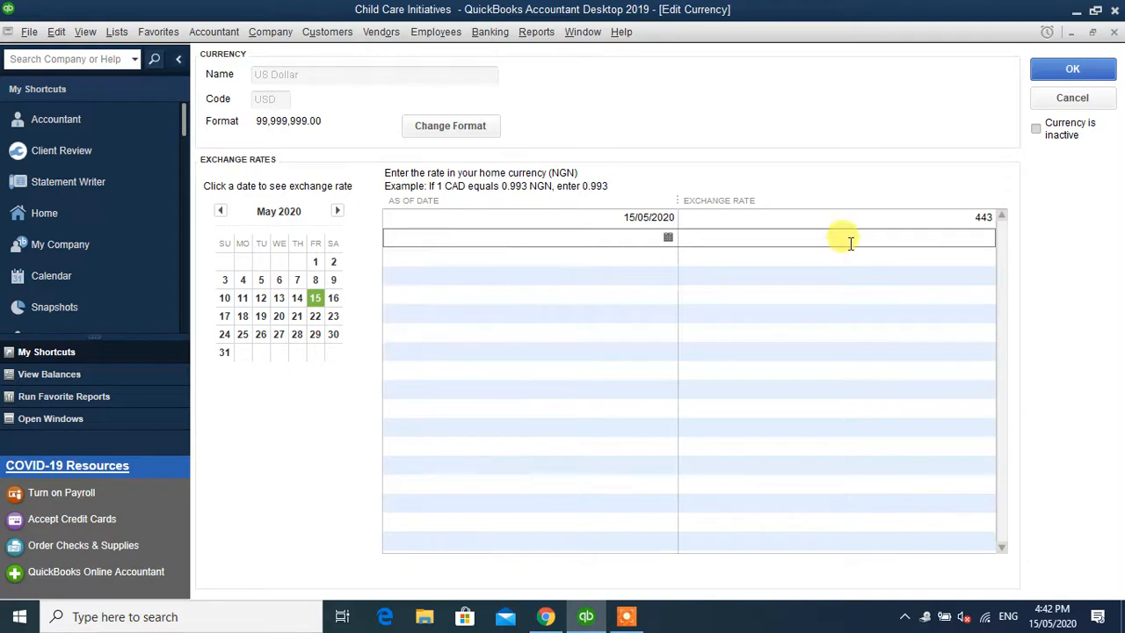
click(979, 237)
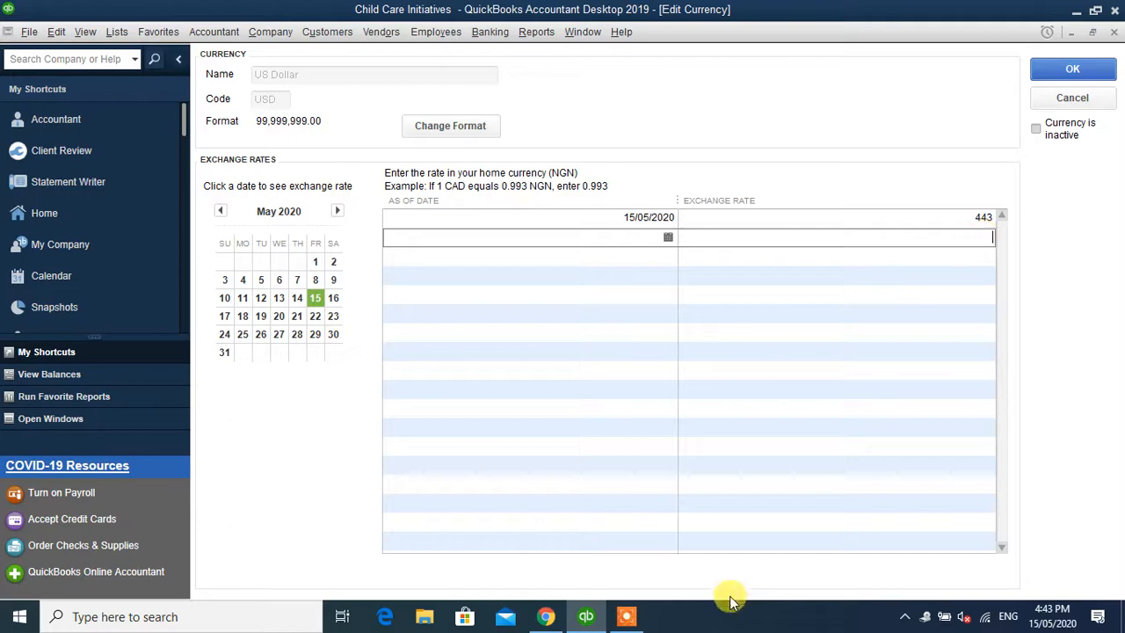
click(626, 616)
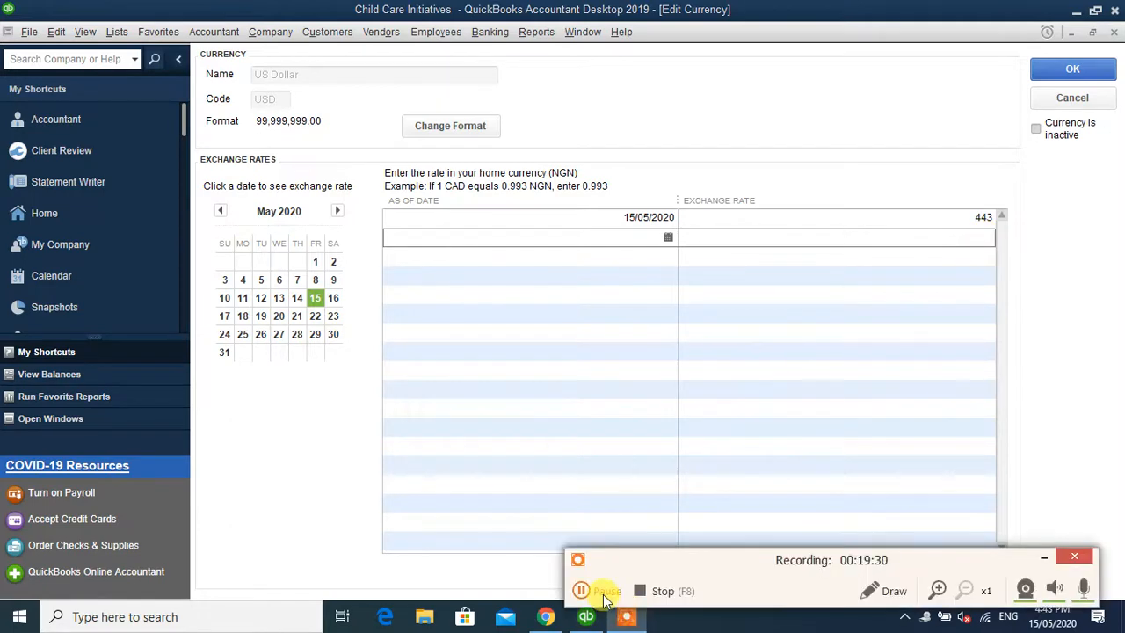
click(583, 614)
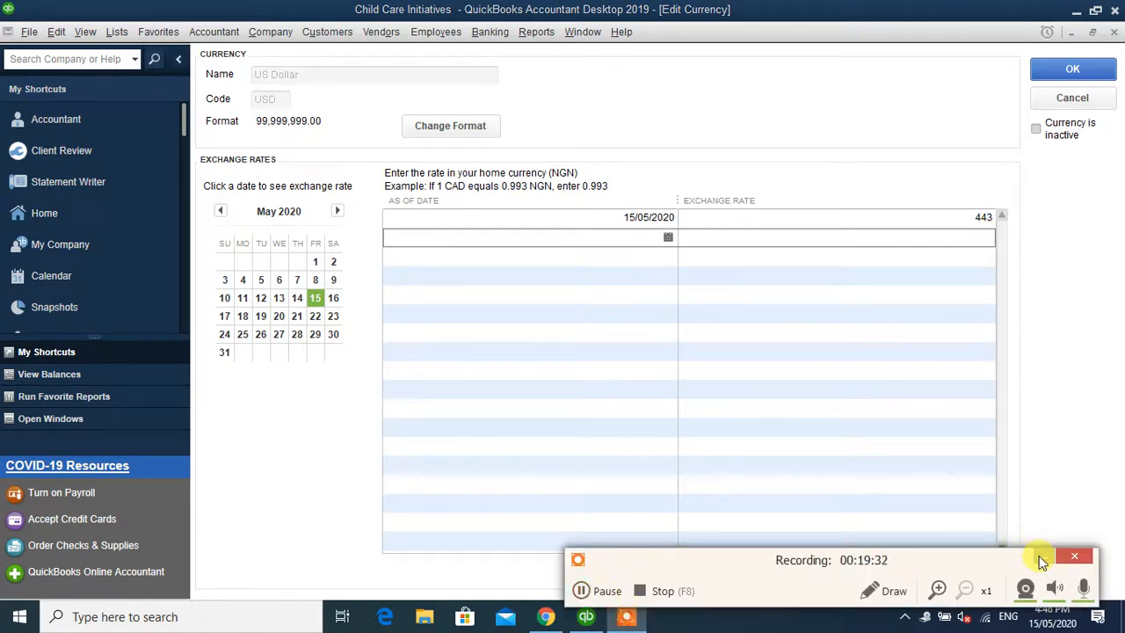
Step: Cancel the US Dollar currency edit and close the Currency List to return to the Chart of Accounts
click(1039, 555)
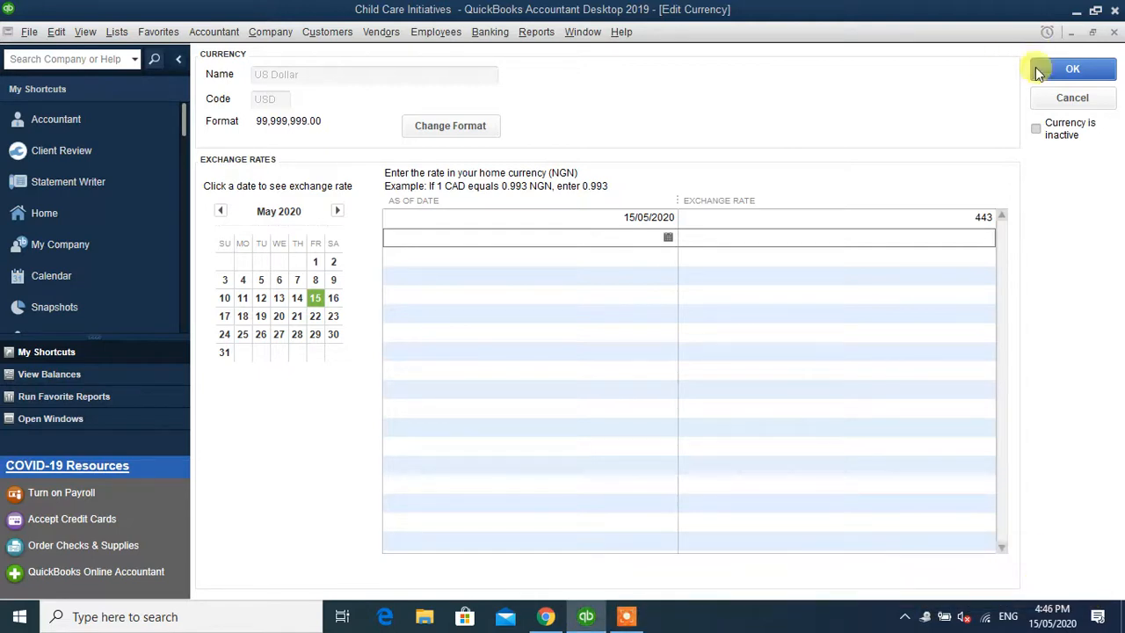
click(1053, 103)
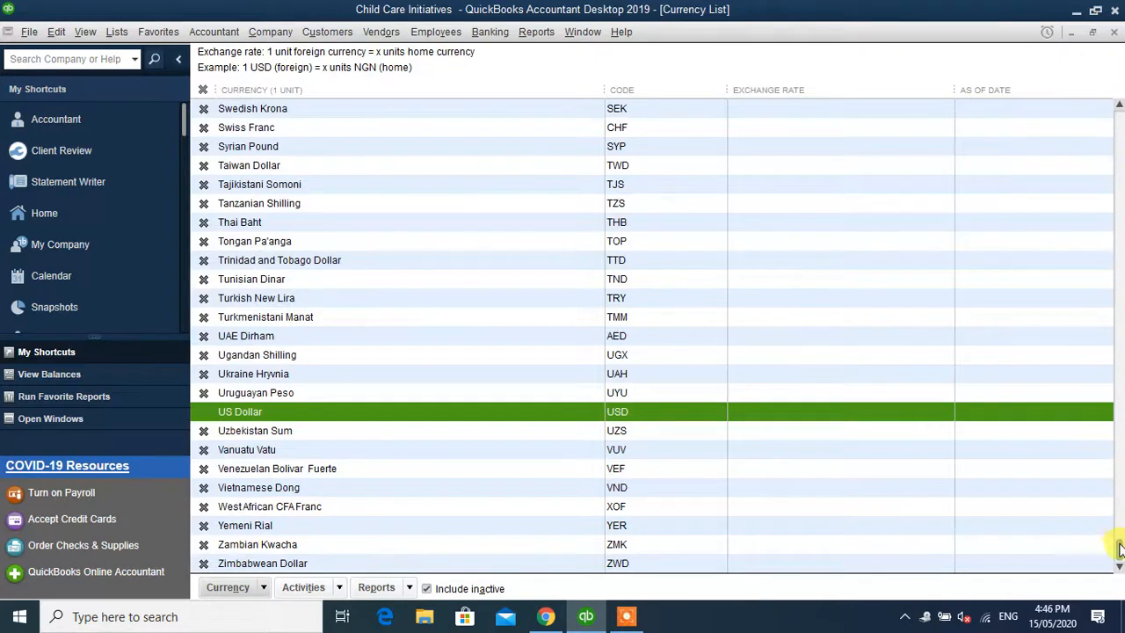
drag(1120, 548, 1119, 123)
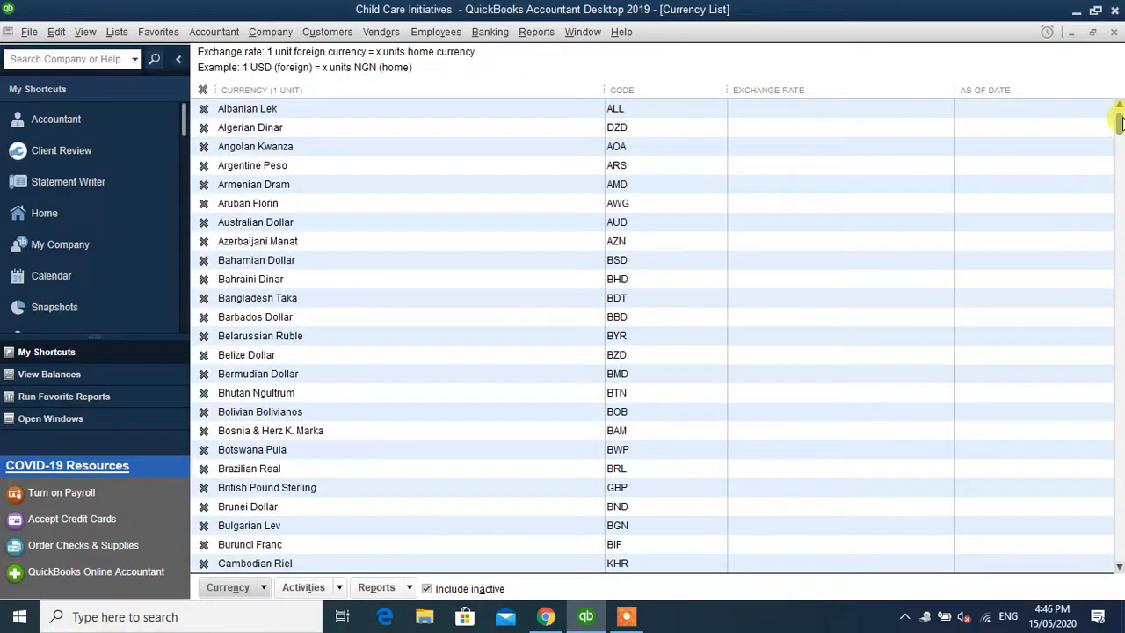
click(1114, 31)
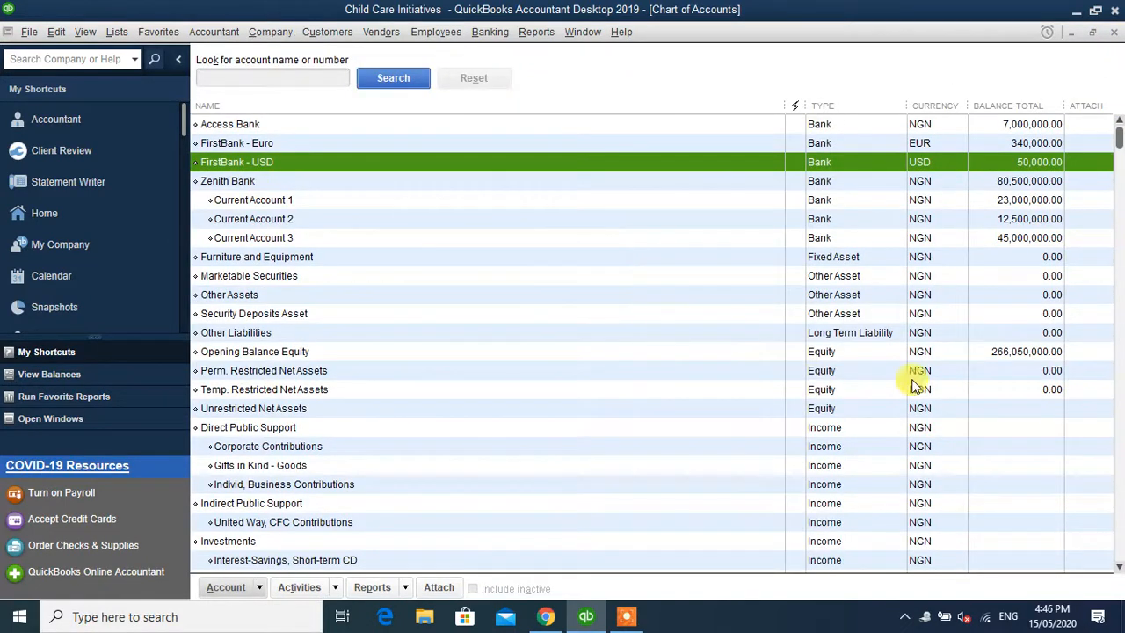
Step: Start a new account of type Income from the Chart of Accounts
drag(1118, 136, 1117, 201)
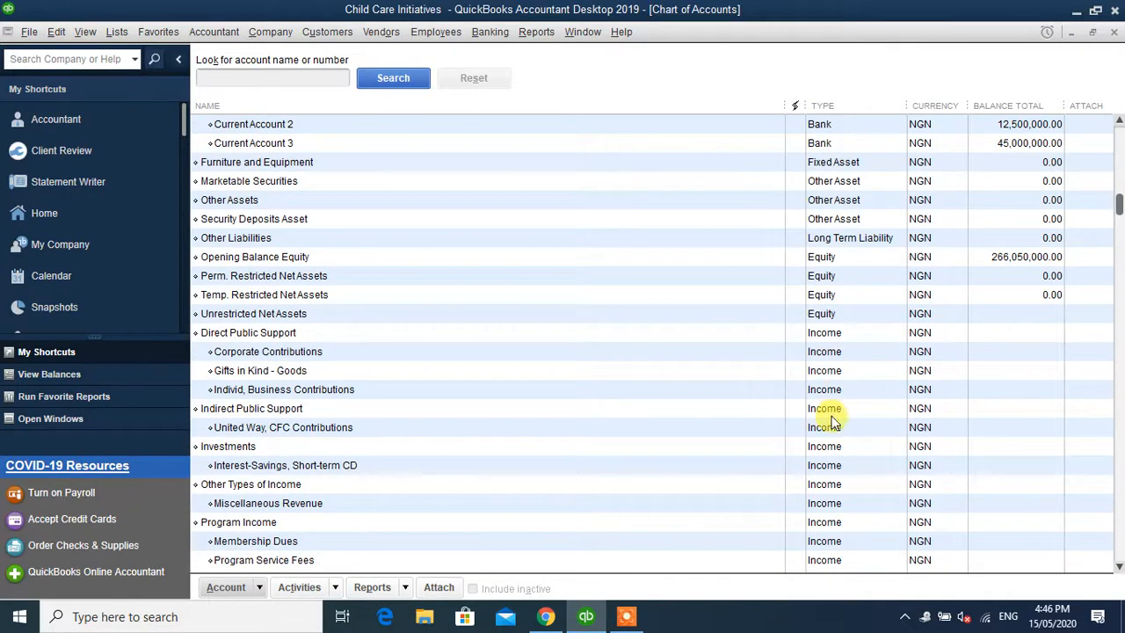
click(254, 587)
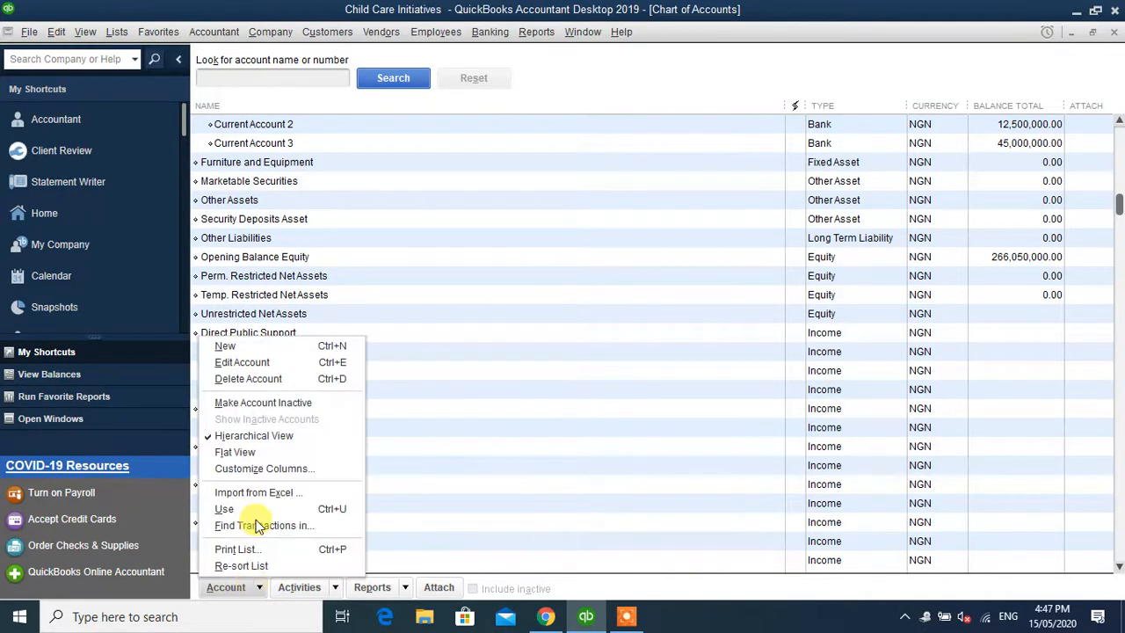
click(260, 345)
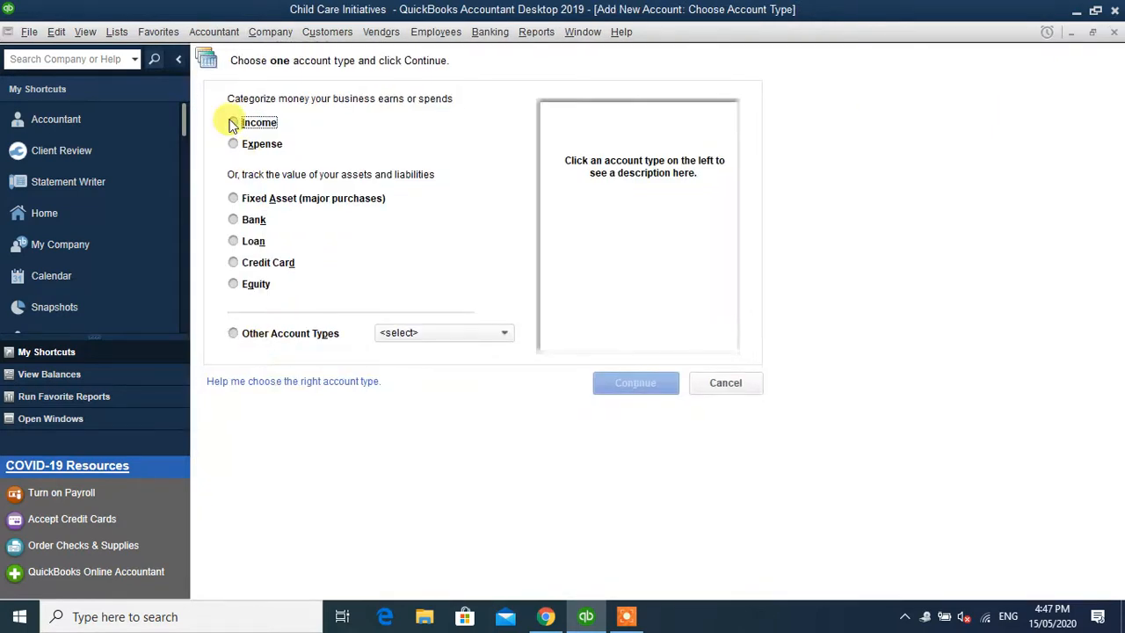
click(233, 123)
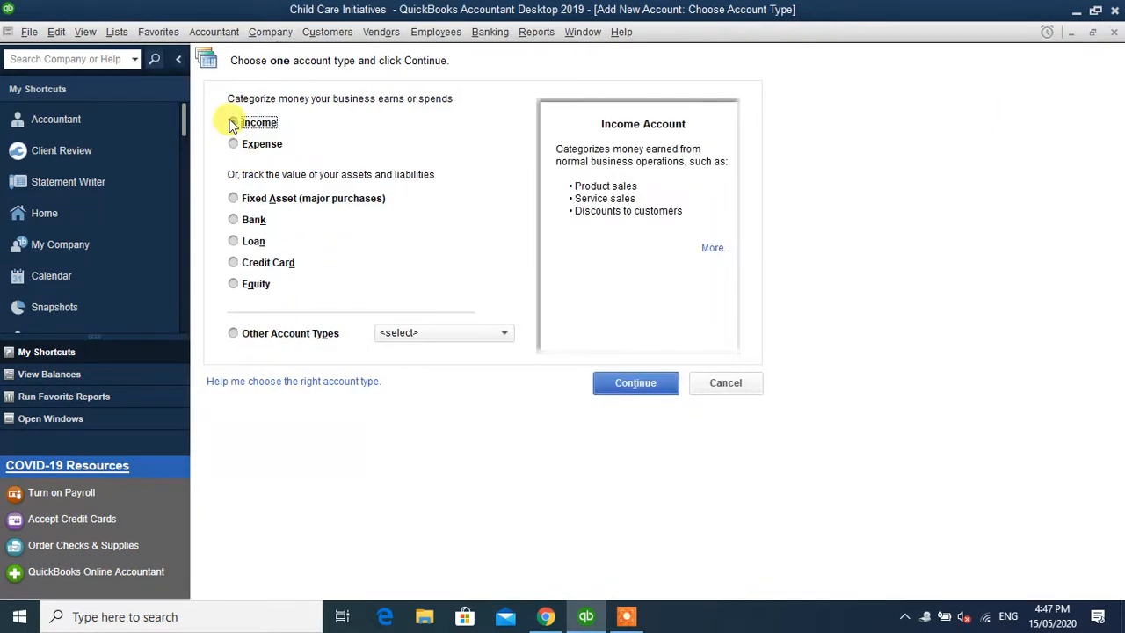
click(633, 383)
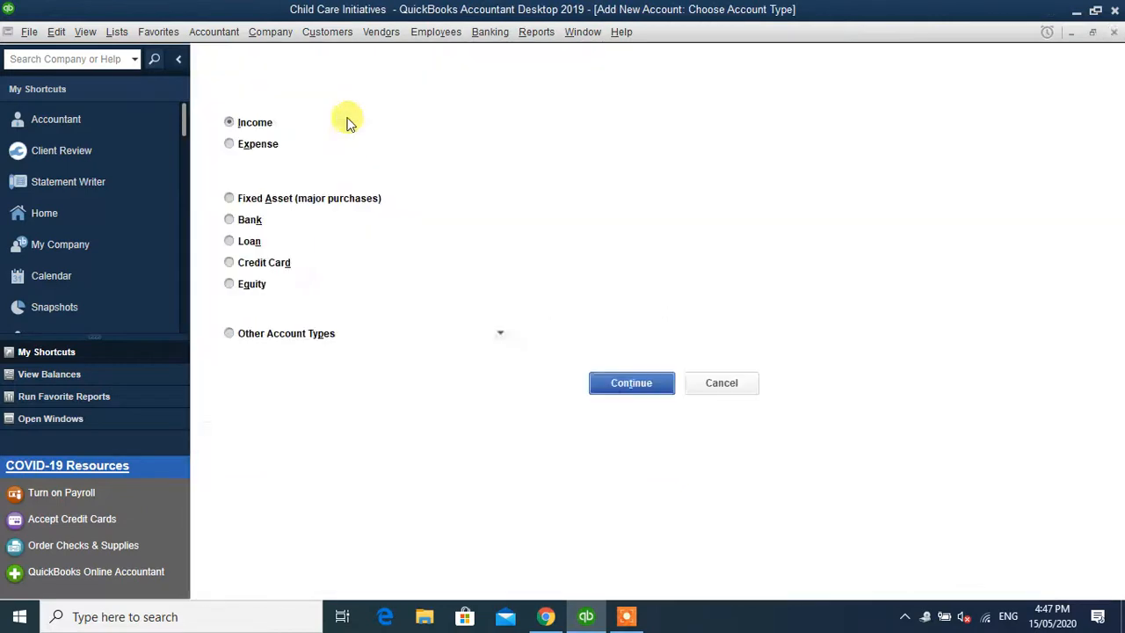
key(Escape)
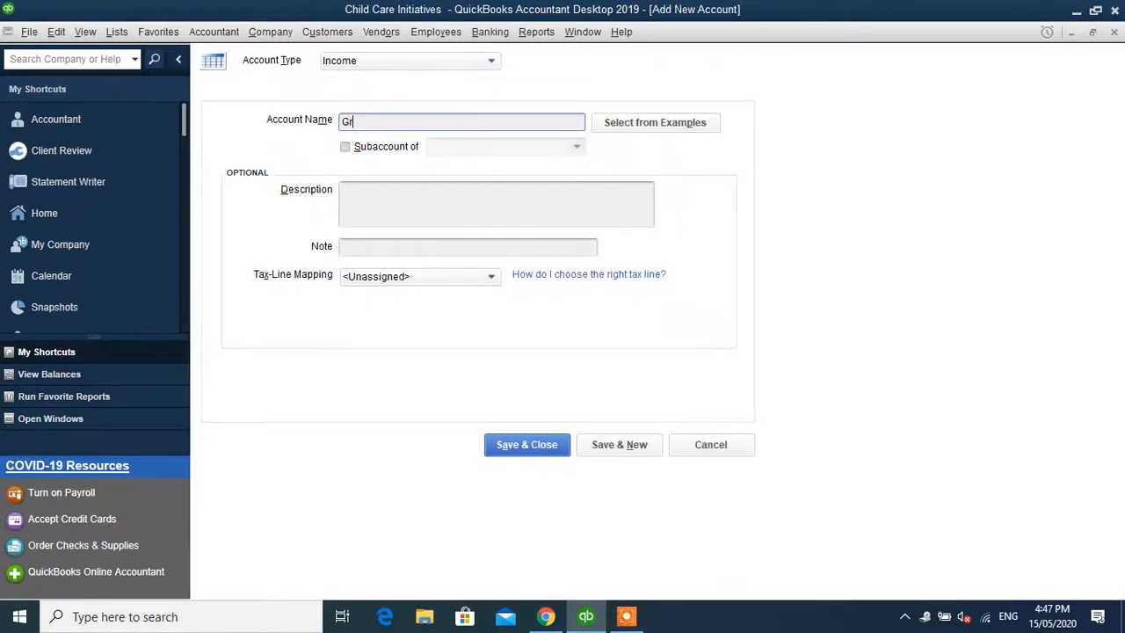
text(Dona)
key(BackSpace)
key(BackSpace)
key(BackSpace)
key(BackSpace)
text(Corporate D)
text(tion from Interna)
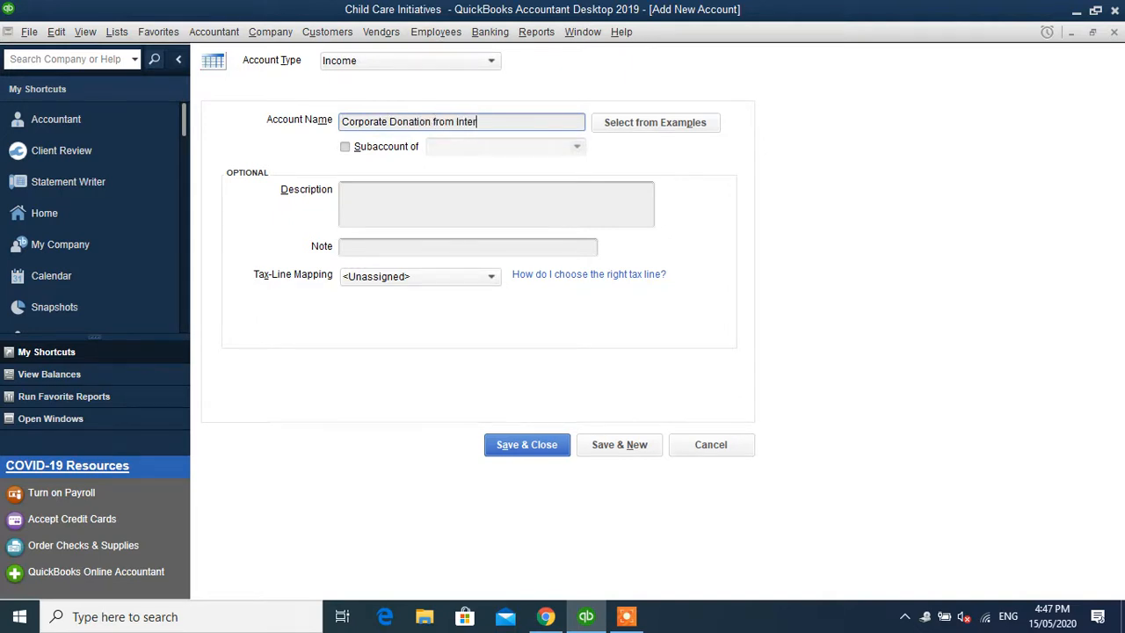
key(BackSpace)
key(BackSpace)
key(BackSpace)
key(BackSpace)
key(BackSpace)
key(BackSpace)
key(BackSpace)
key(BackSpace)
key(BackSpace)
key(BackSpace)
key(BackSpace)
key(BackSpace)
key(BackSpace)
key(BackSpace)
key(BackSpace)
key(BackSpace)
key(BackSpace)
key(BackSpace)
key(BackSpace)
key(BackSpace)
key(BackSpace)
key(BackSpace)
key(BackSpace)
key(BackSpace)
key(BackSpace)
key(BackSpace)
key(BackSpace)
Step: Name the new income account Foreign Donation and save it to the Chart of Accounts
text(F)
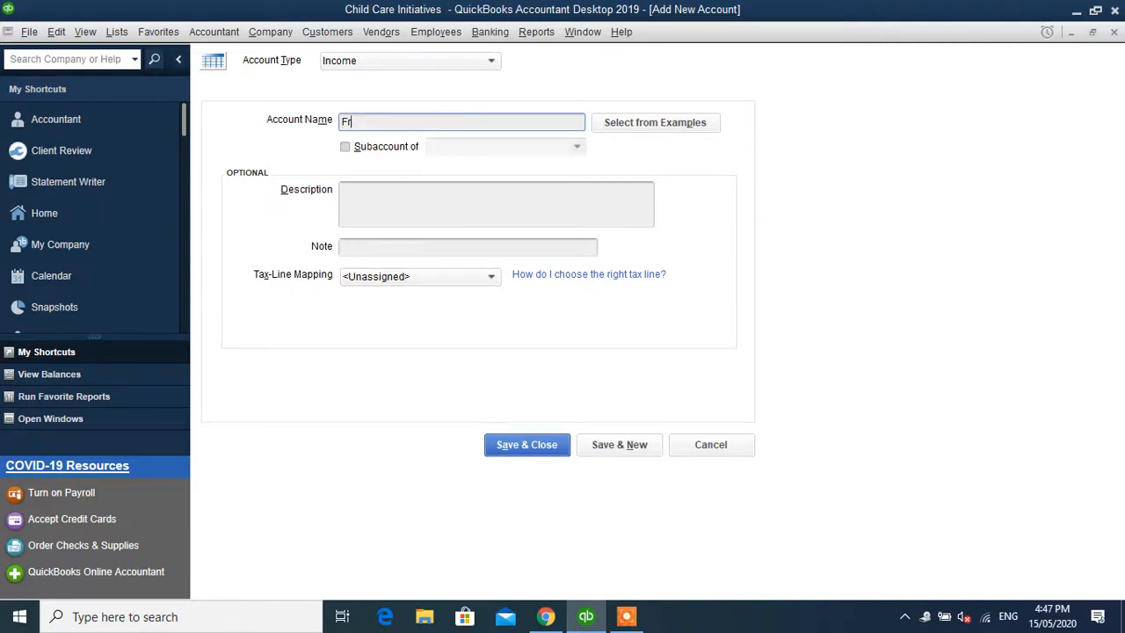
text(oreign Donation)
click(503, 445)
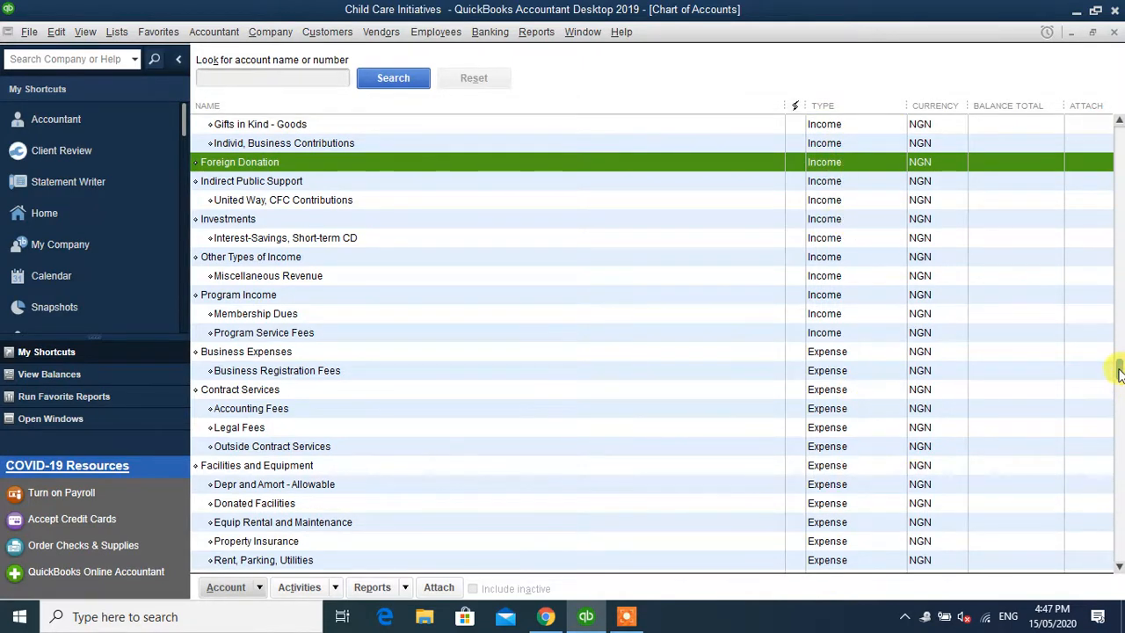
click(626, 615)
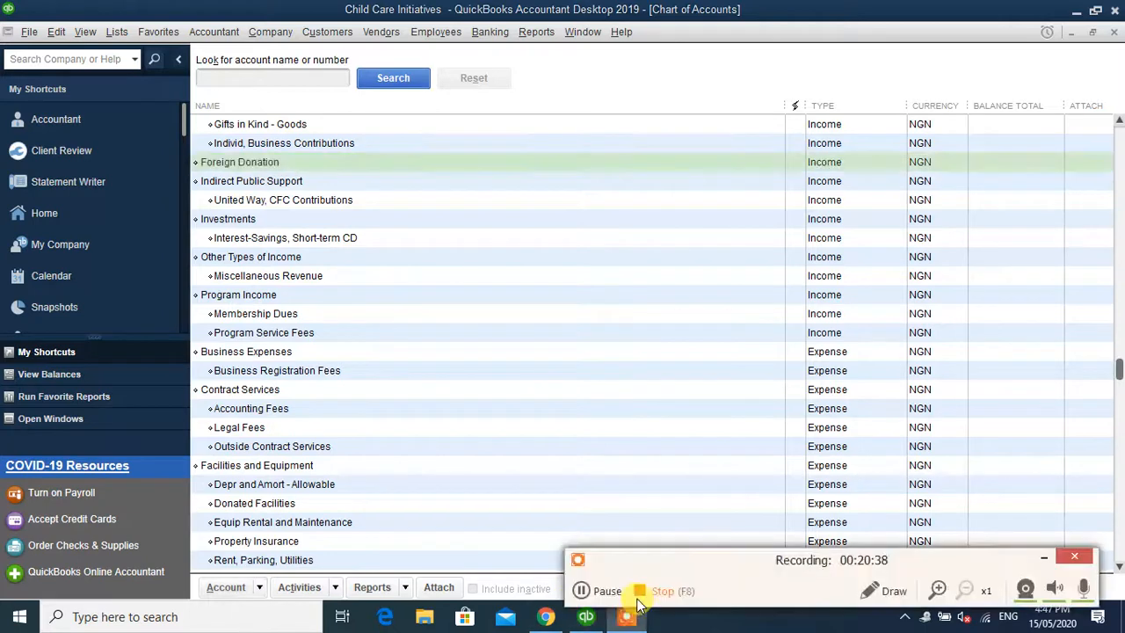
click(582, 591)
click(583, 590)
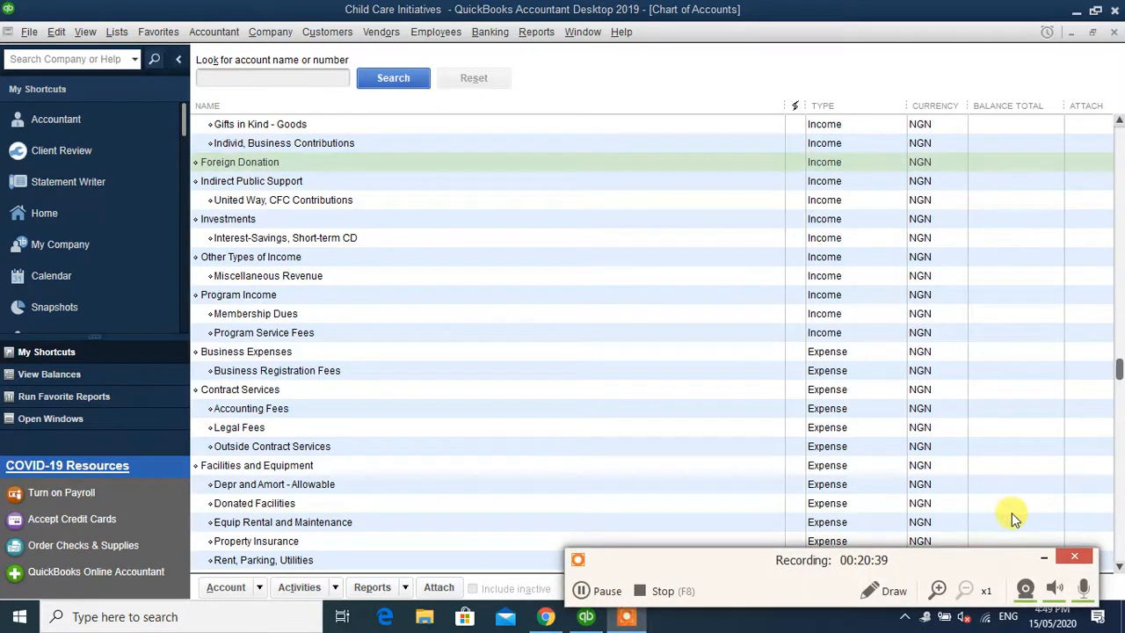
click(1042, 557)
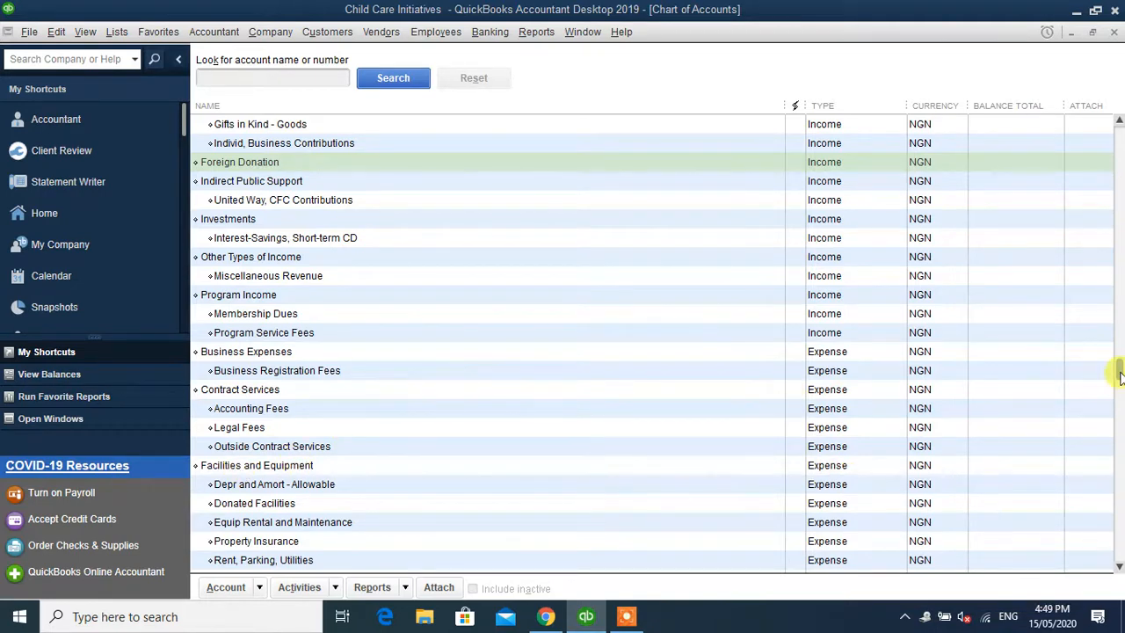
drag(1120, 369, 1120, 139)
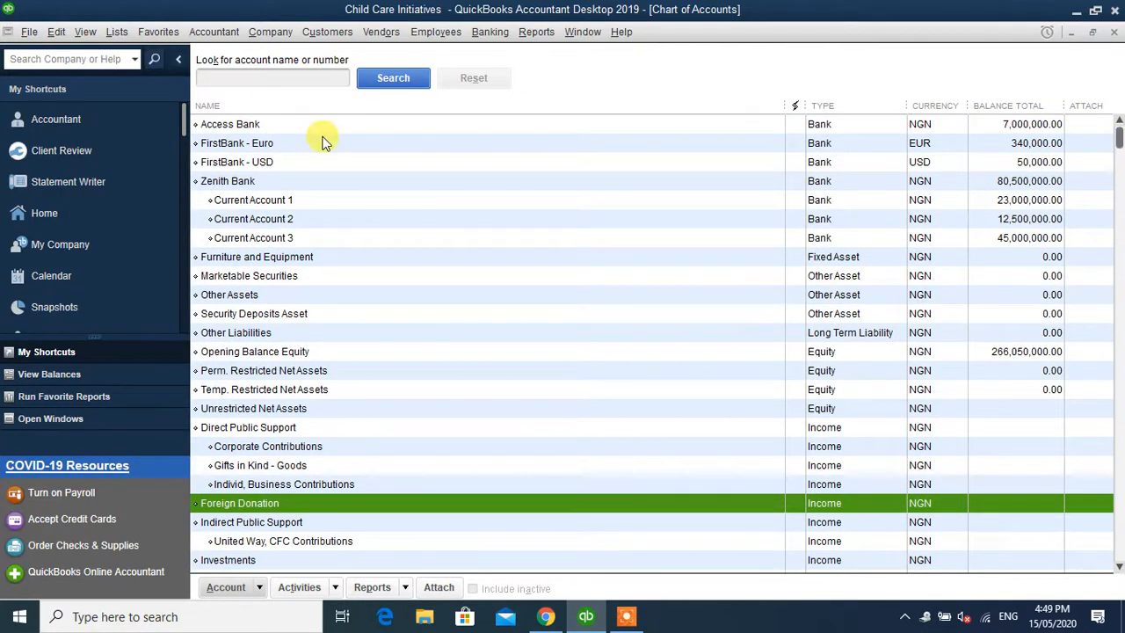
Step: Go from the Home page to the Customer Center and start a new customer record
click(85, 218)
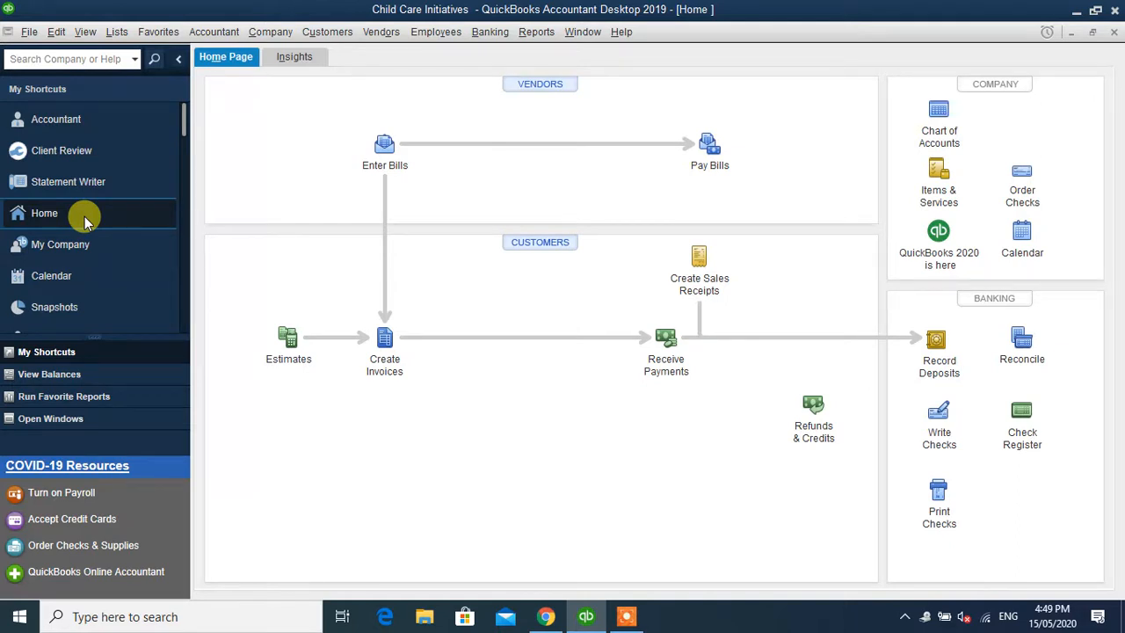
click(527, 245)
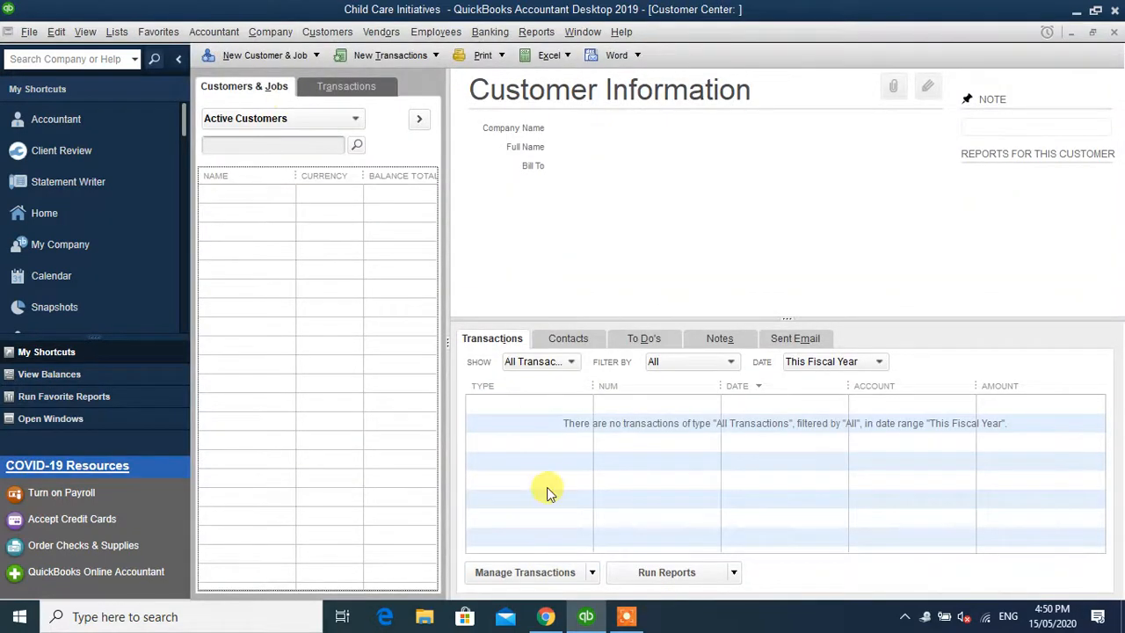
click(255, 58)
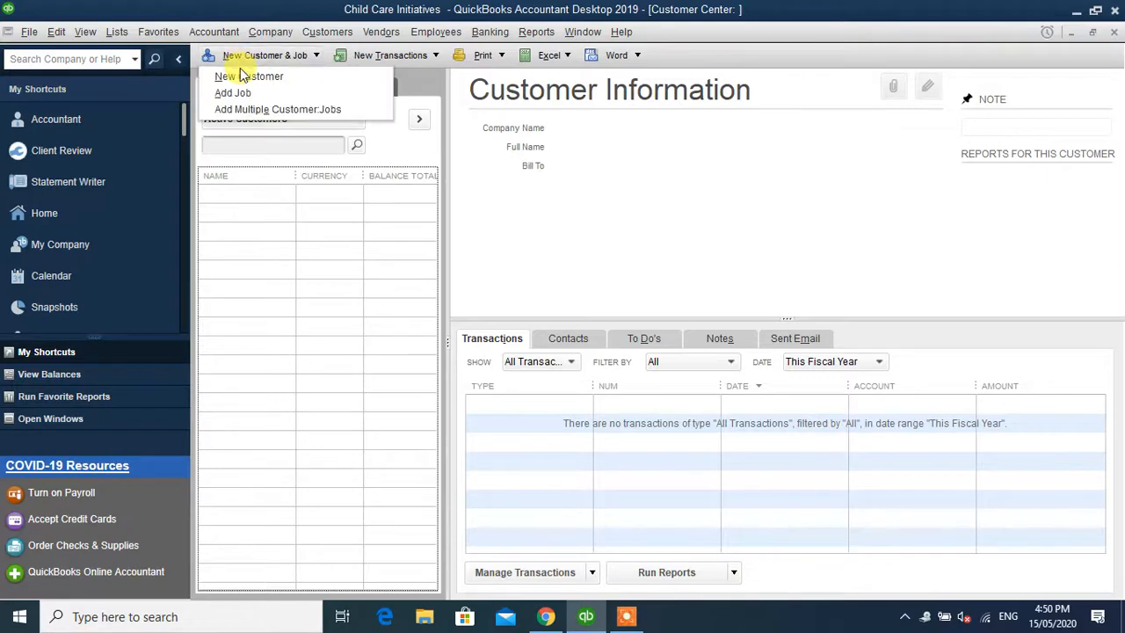
click(246, 77)
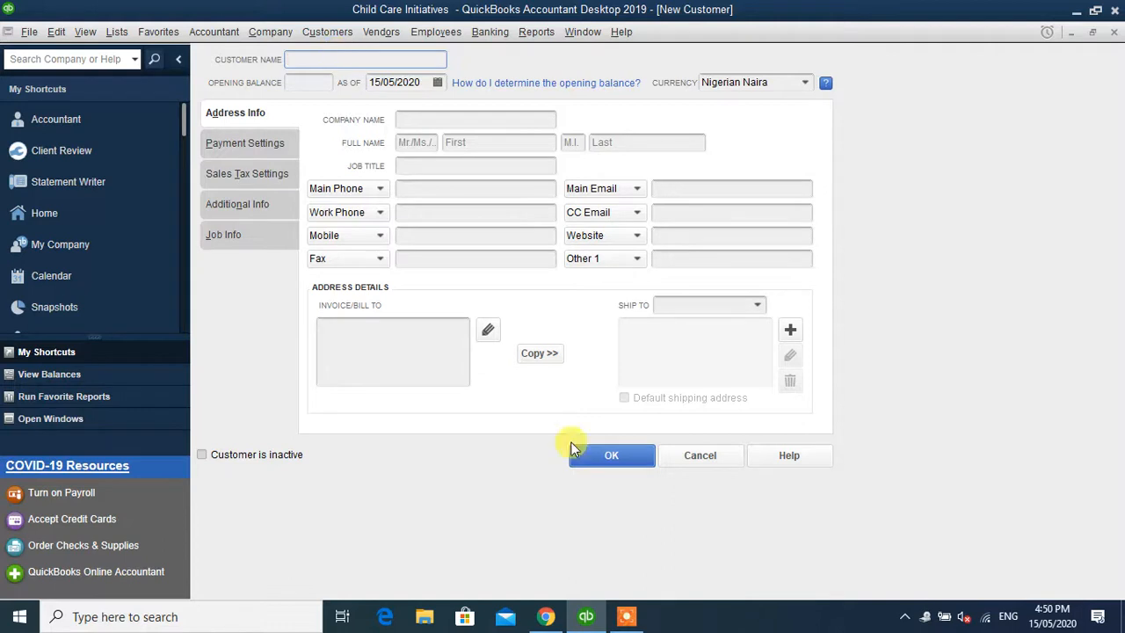
click(625, 615)
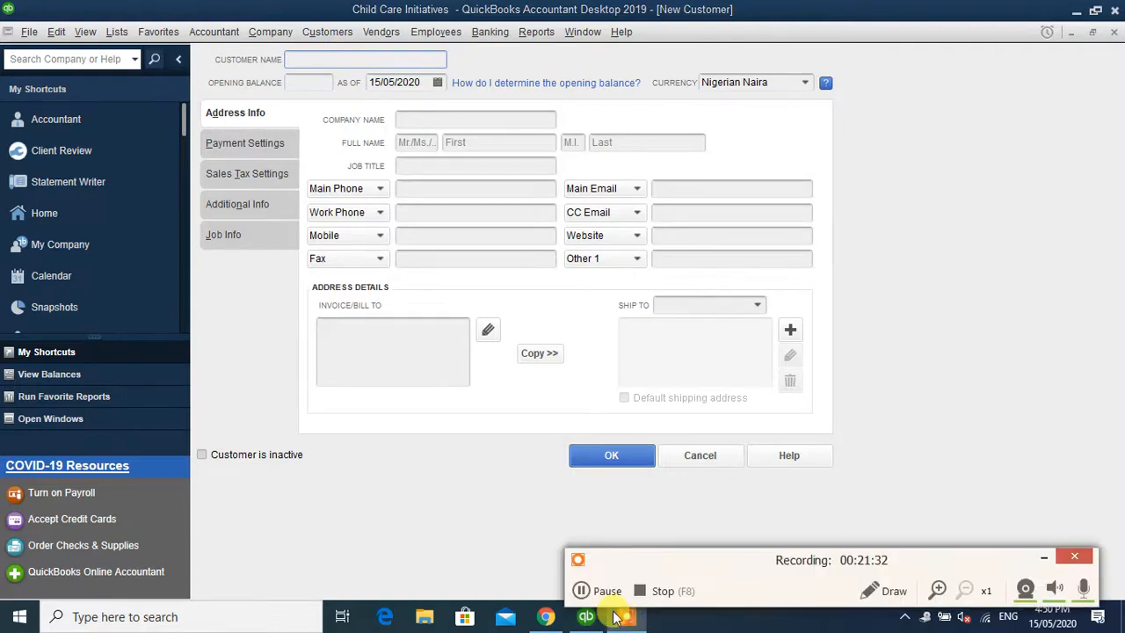
click(315, 59)
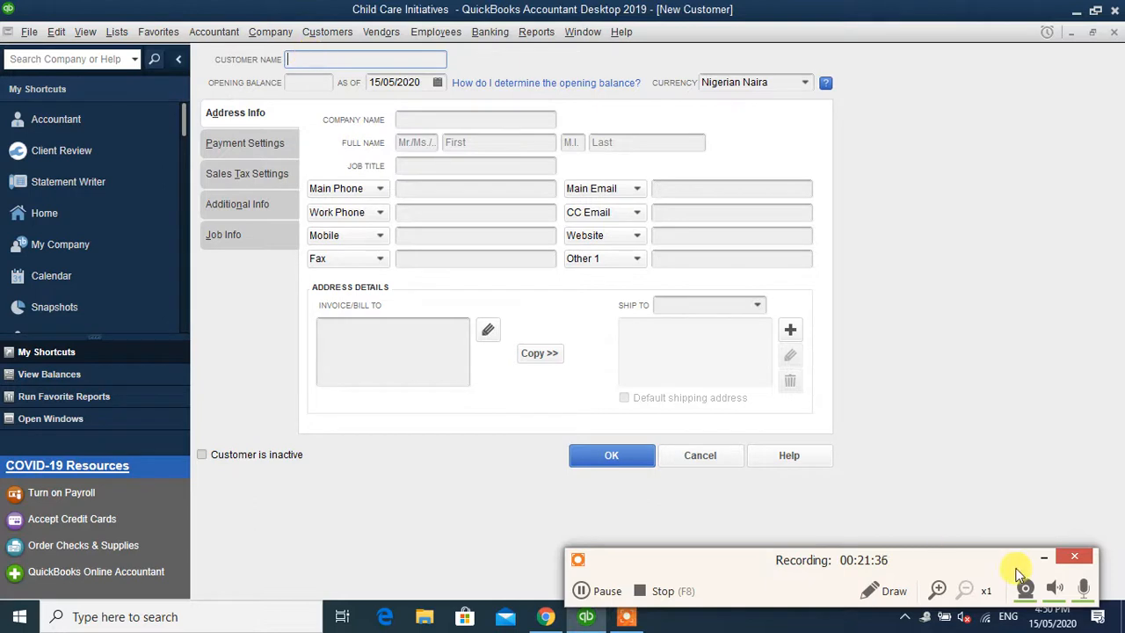
click(1044, 558)
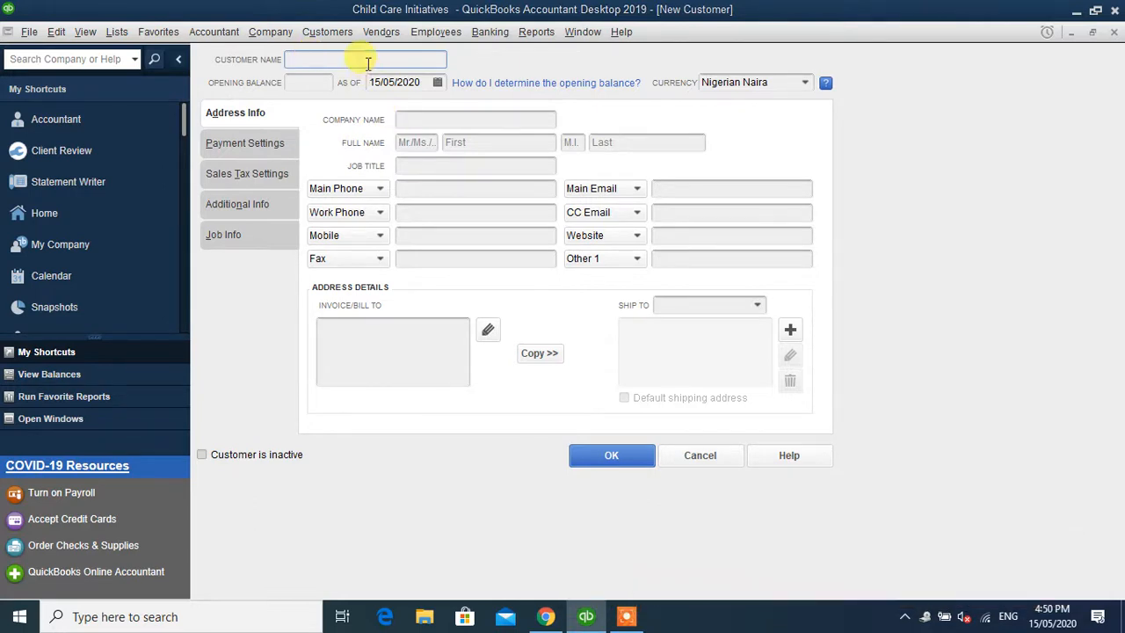
Step: Enter Dnagote Limited as the new customer's name and save the record
click(367, 59)
text(Dnagote)
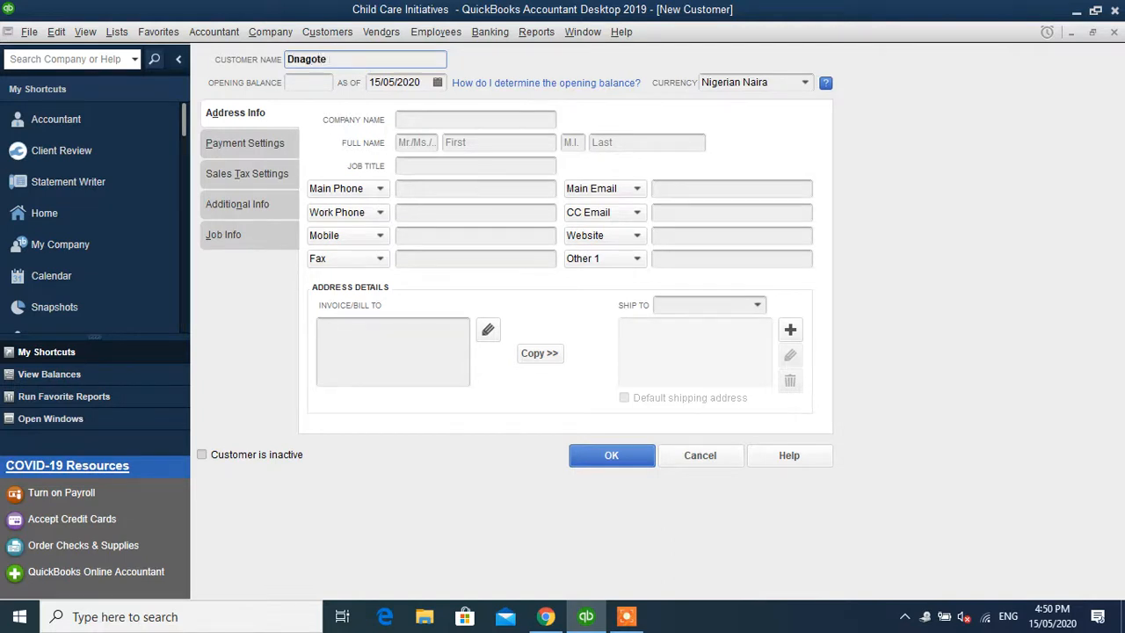
text( Limited)
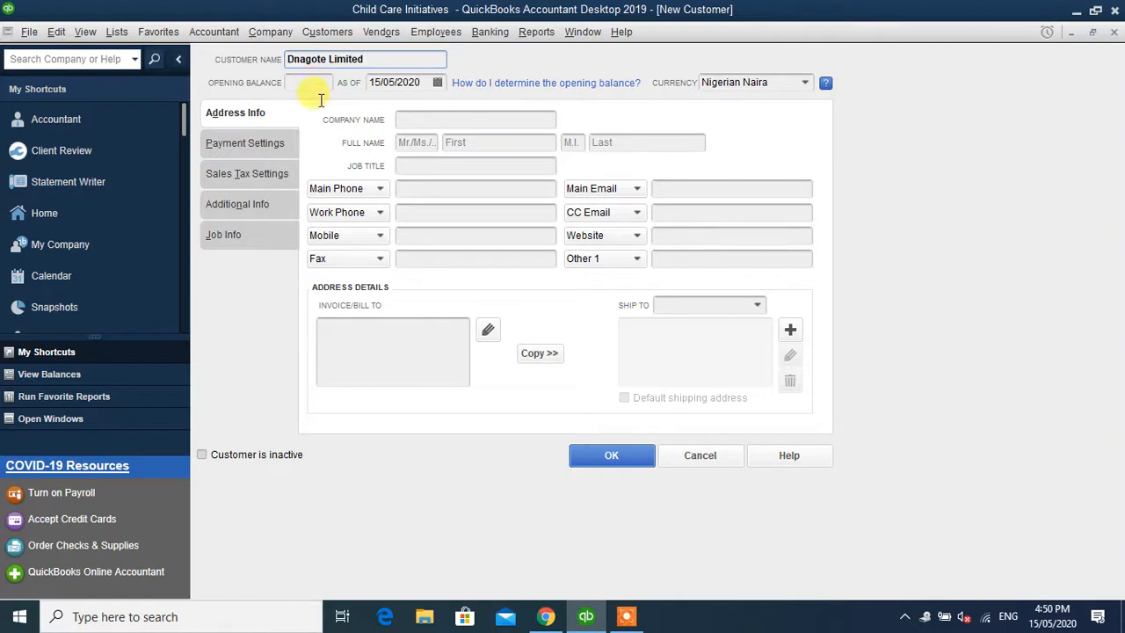
click(625, 616)
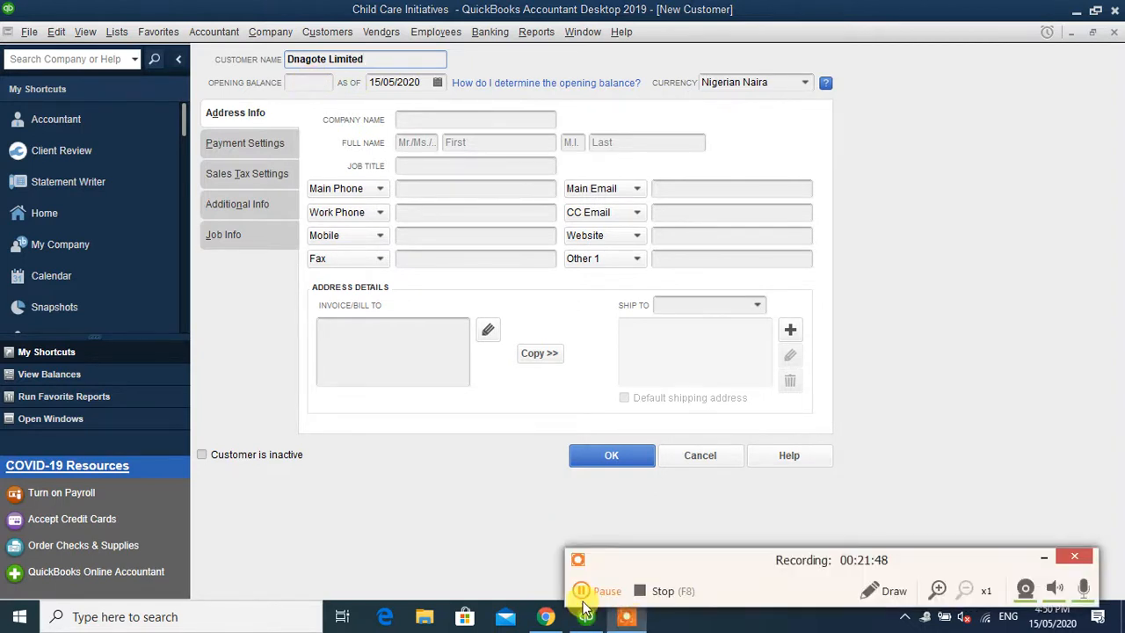
click(594, 594)
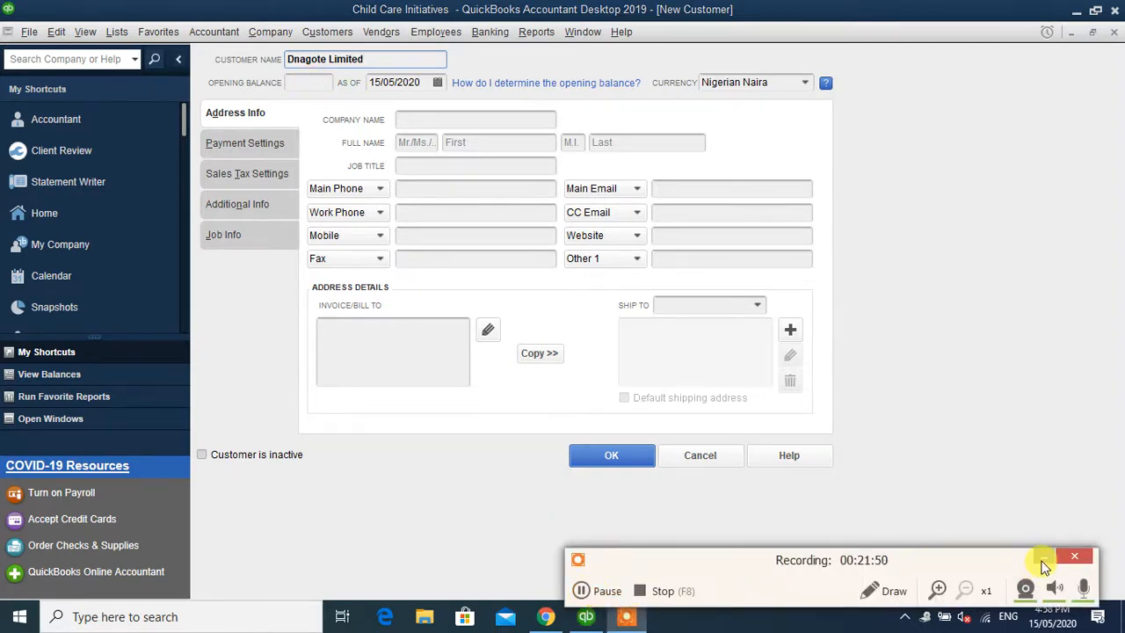
click(1073, 555)
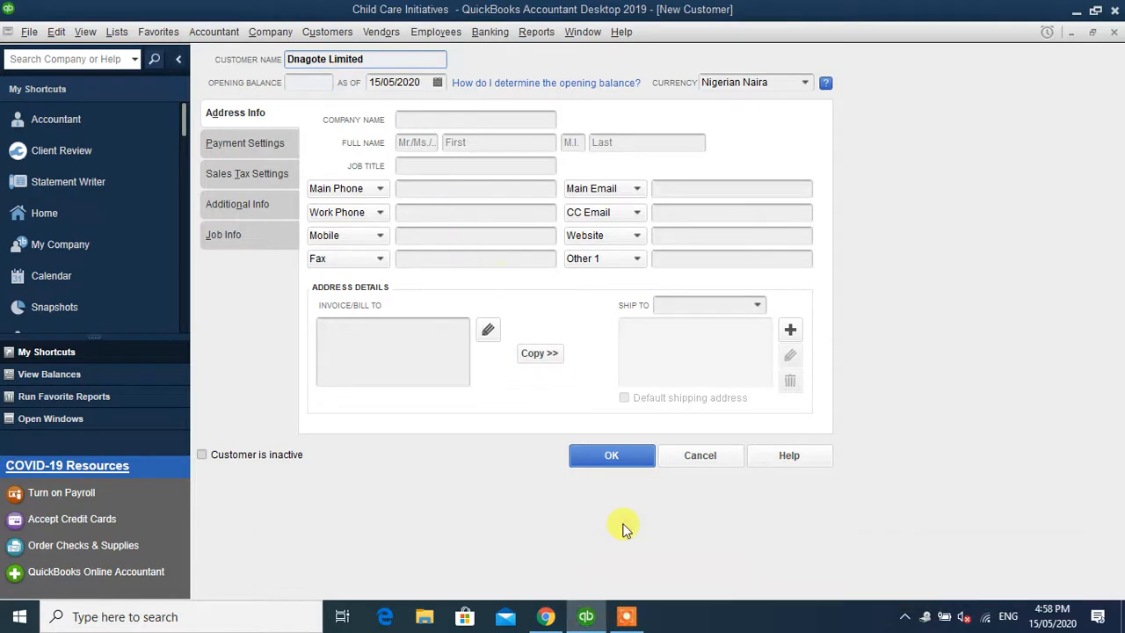
click(604, 454)
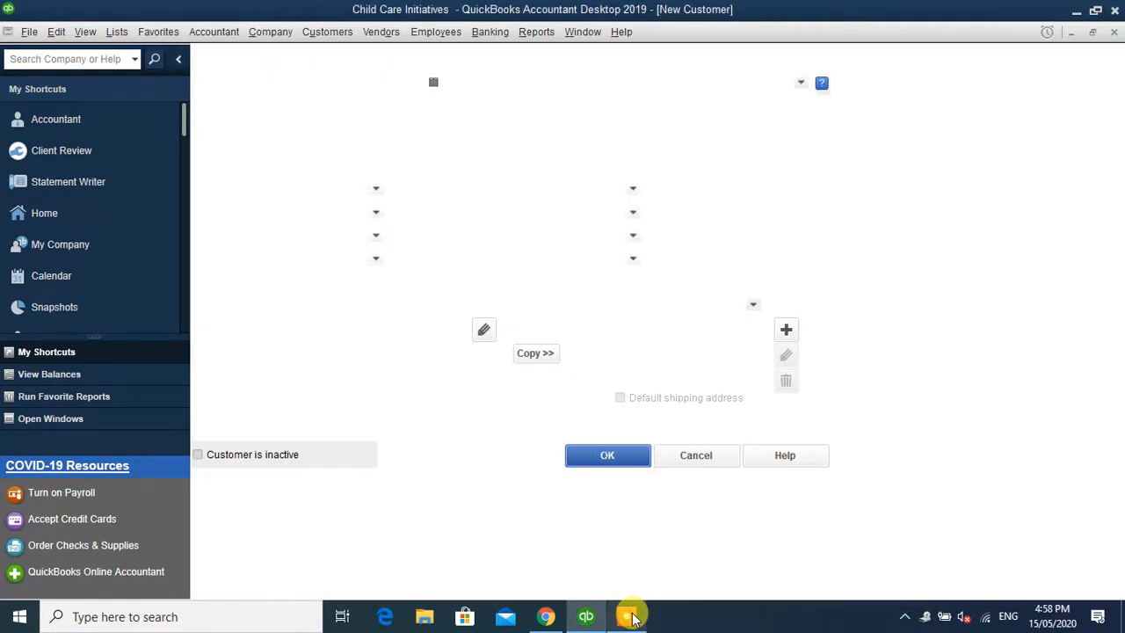
Step: Add a second customer named Bankers Committee in the Customer Center and save it
click(631, 617)
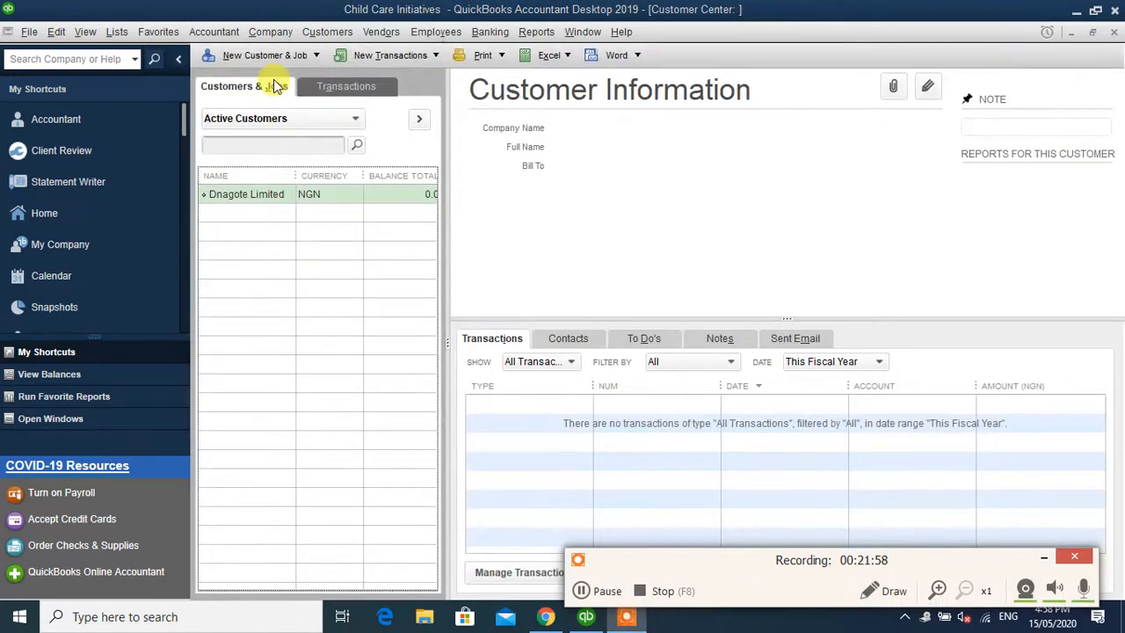
click(238, 55)
click(248, 79)
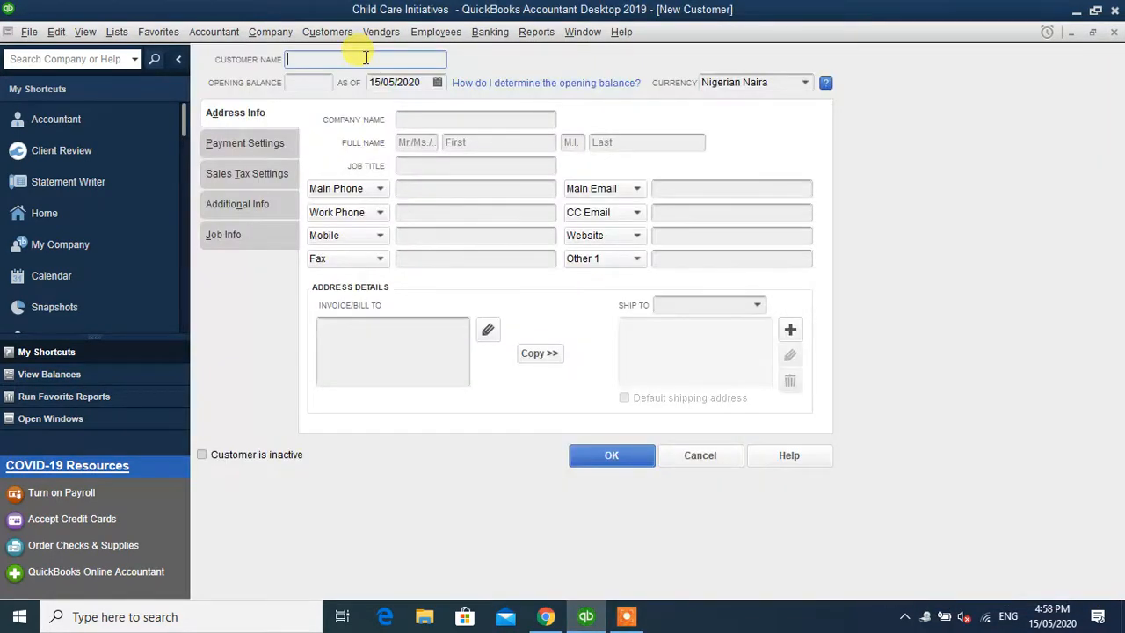
text(Bankers )
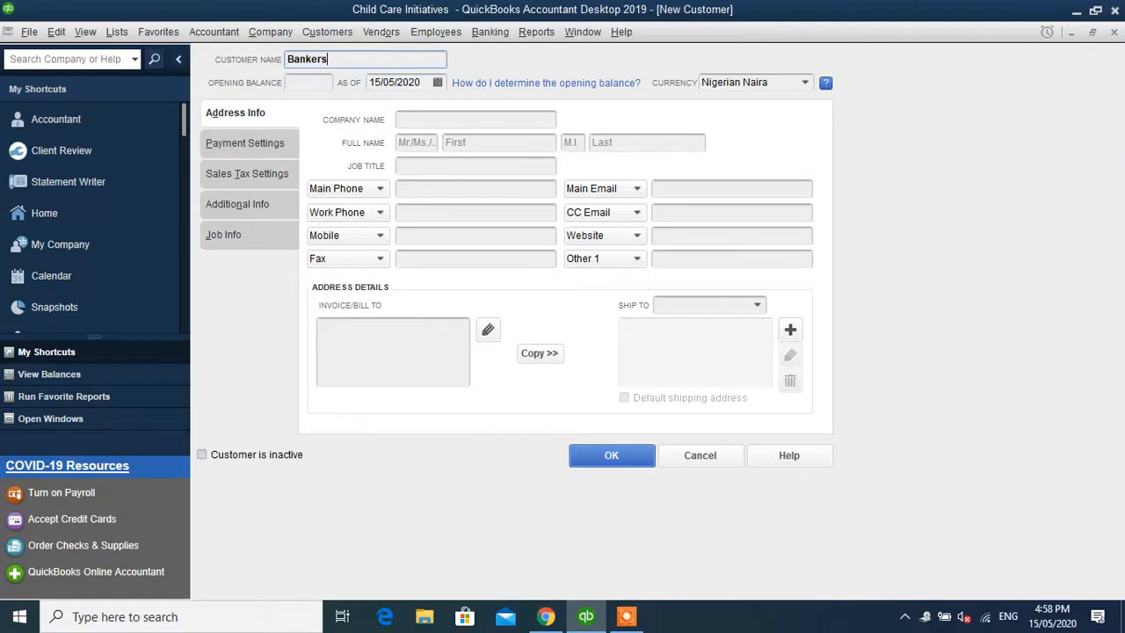
text(Committee)
click(608, 454)
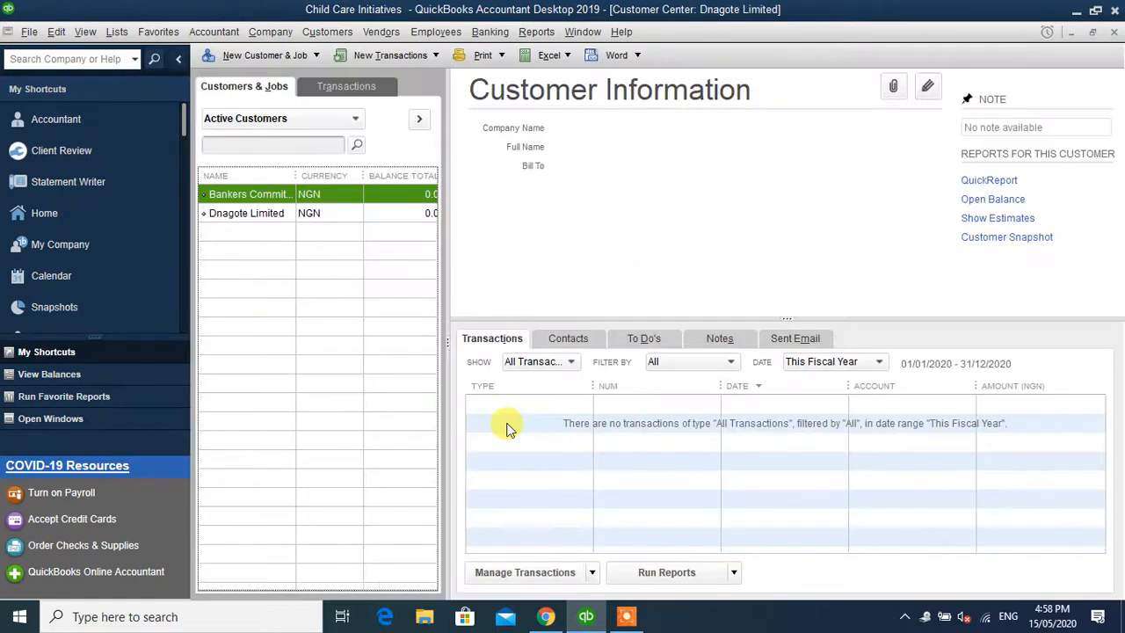
Step: Add a customer named Central Bank of Nigeria with Nigerian Naira as its currency and save the record
click(243, 56)
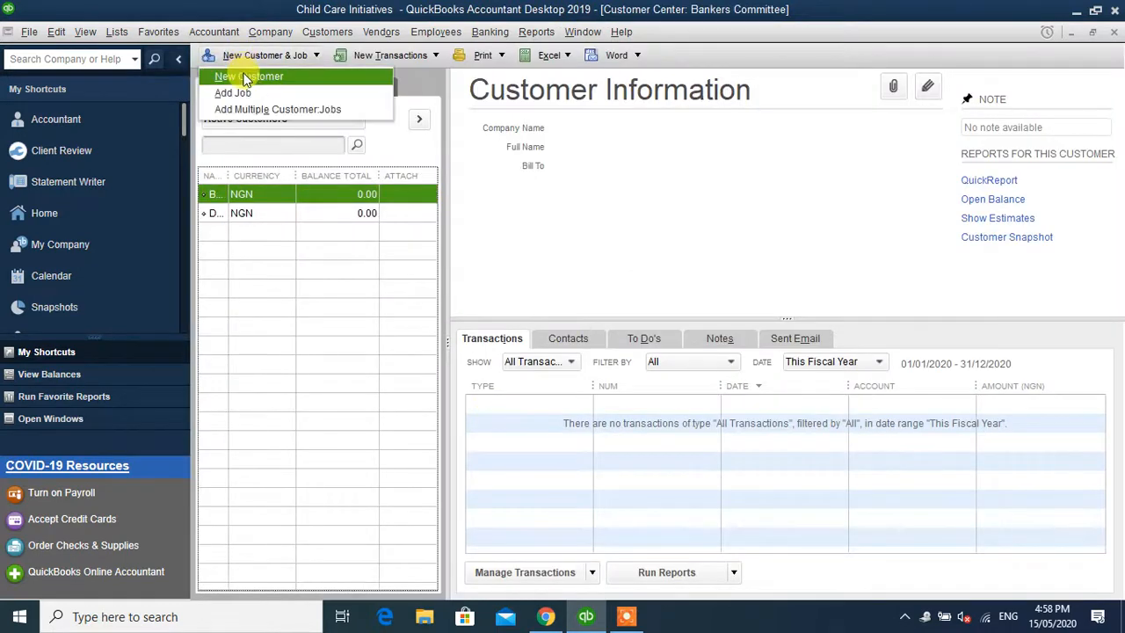
click(246, 76)
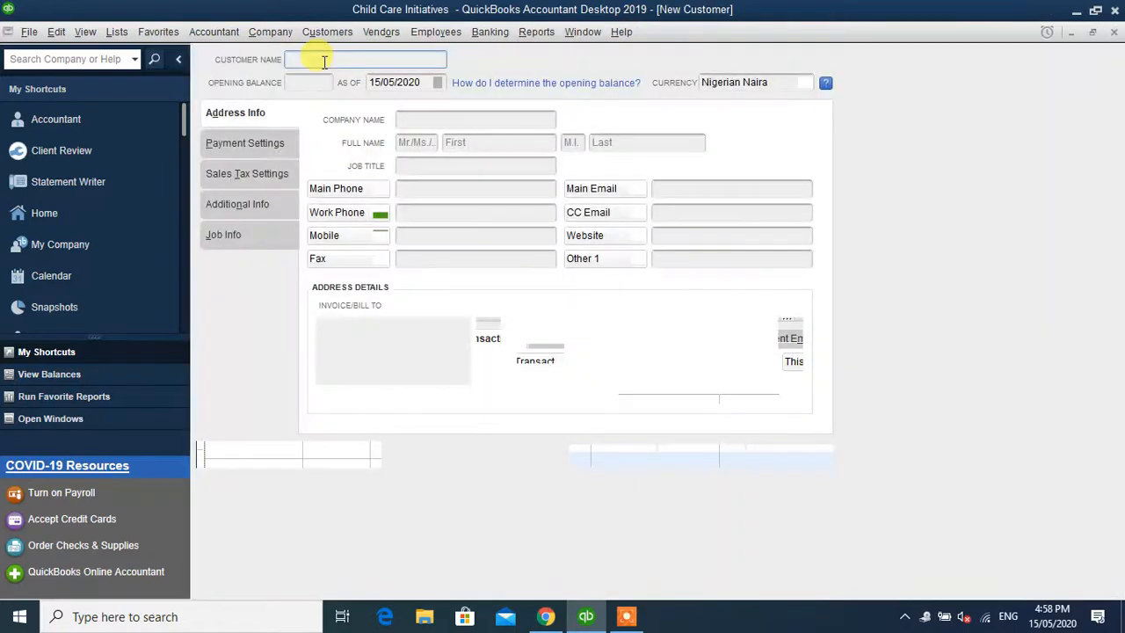
text(Cent)
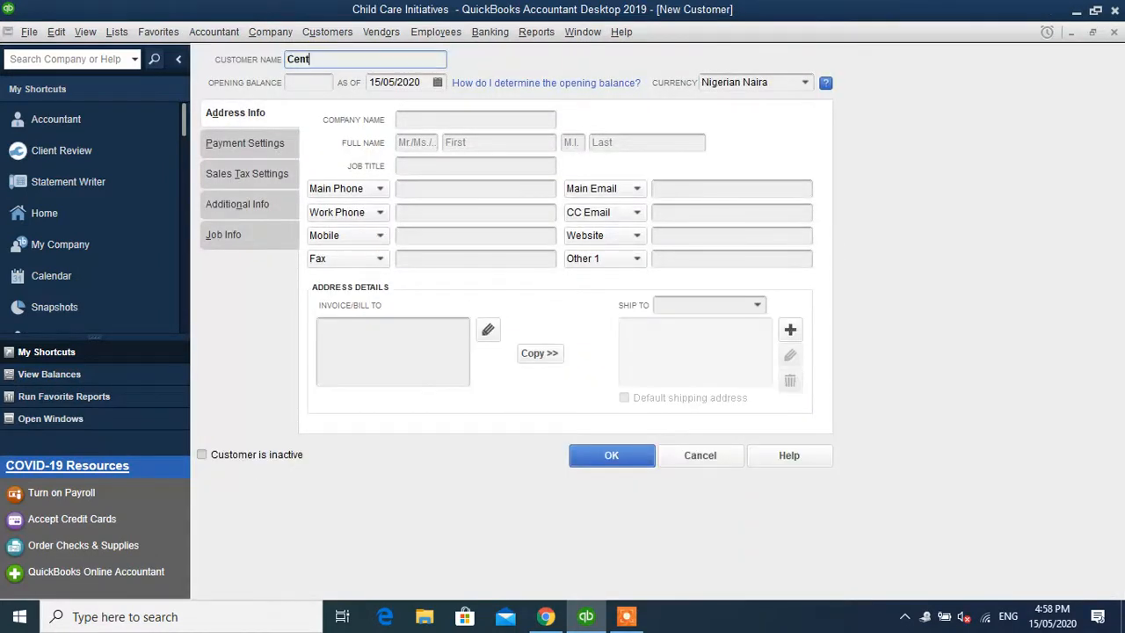
text(ral Bank of Nigeria)
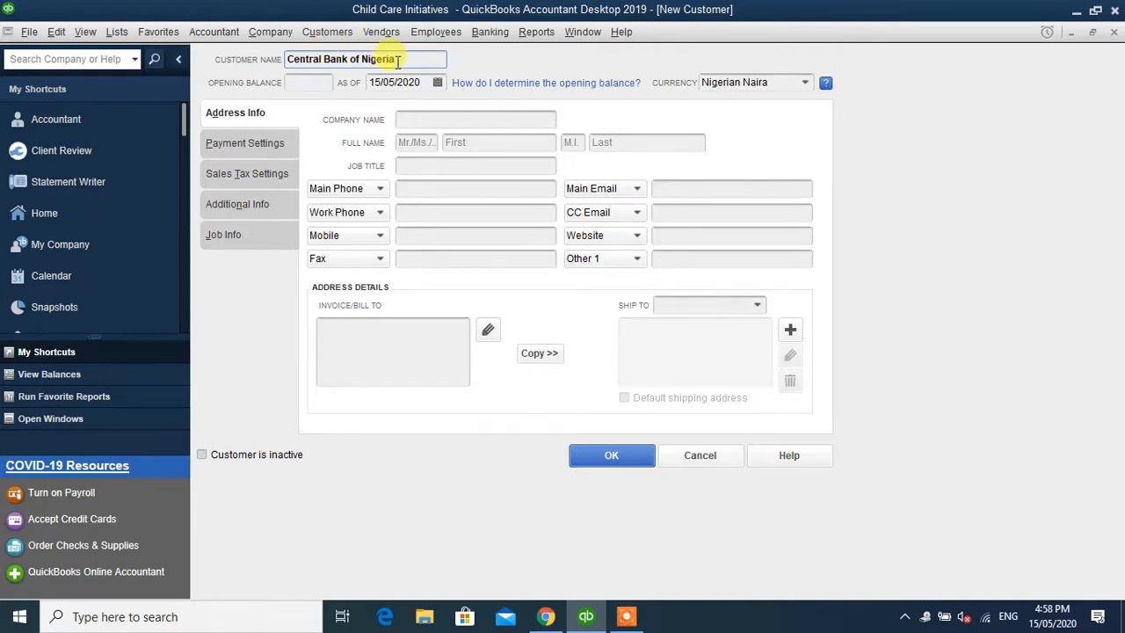
click(300, 82)
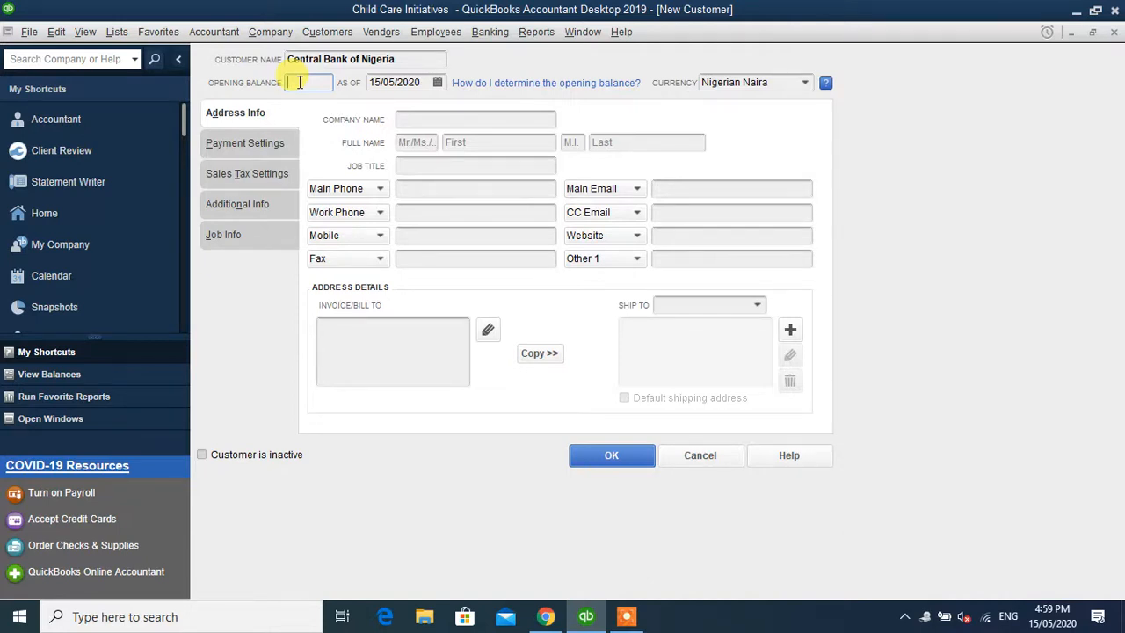
click(803, 82)
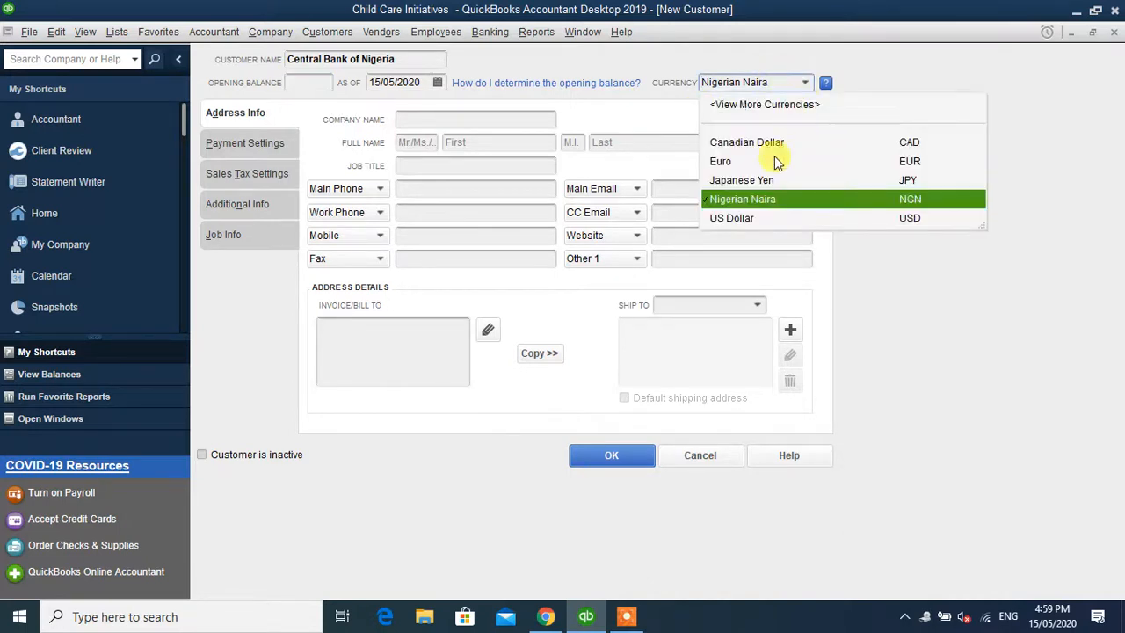
click(757, 199)
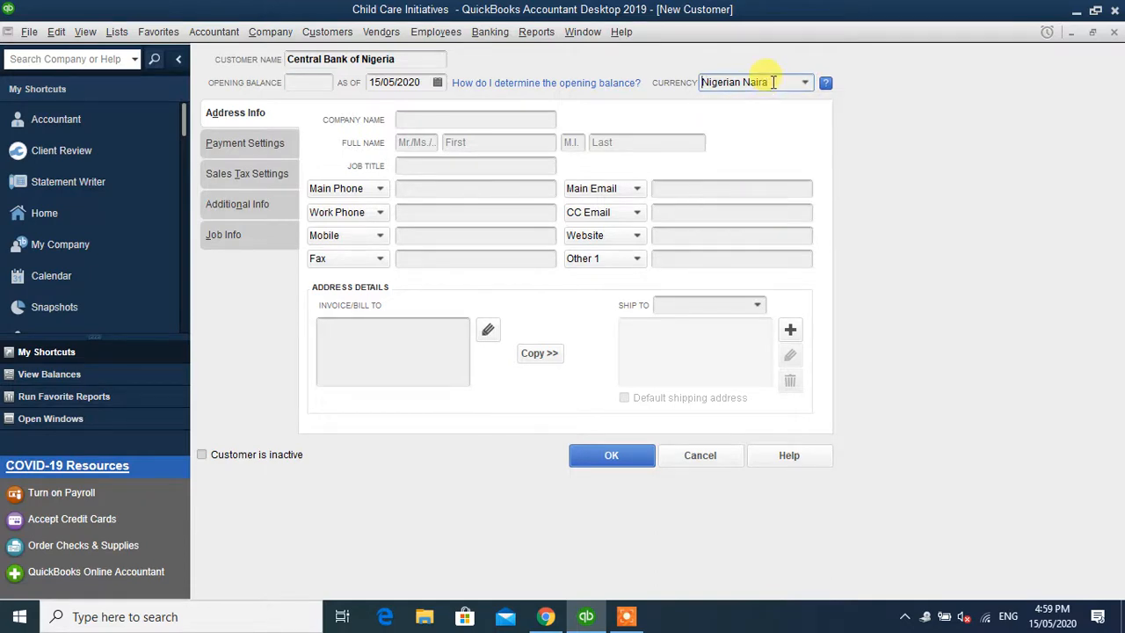
drag(773, 82, 700, 82)
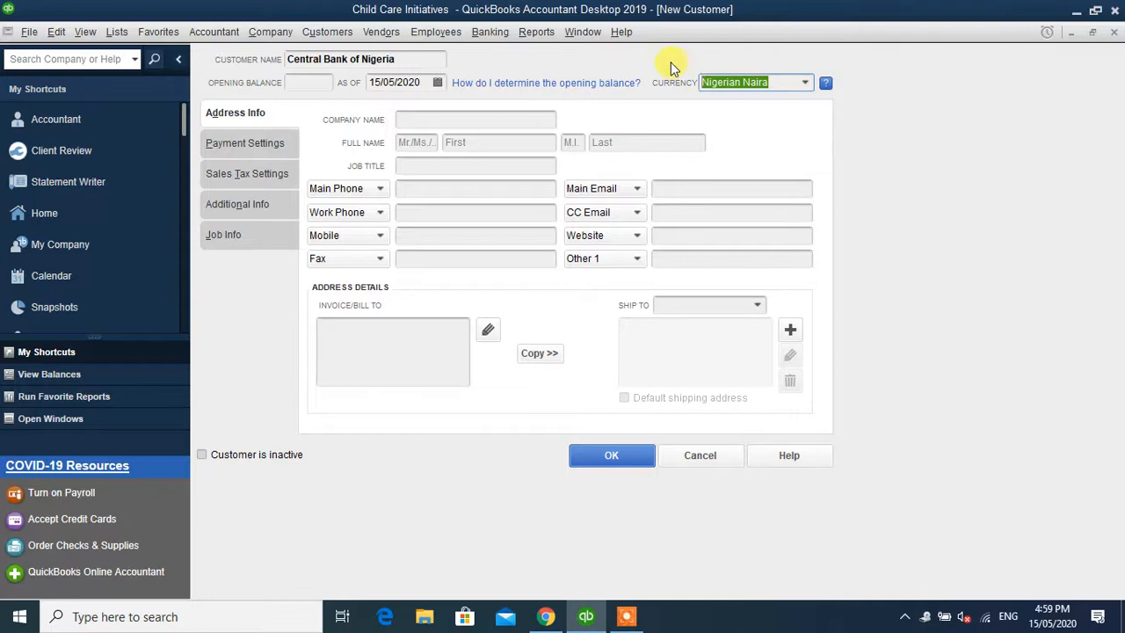
click(761, 81)
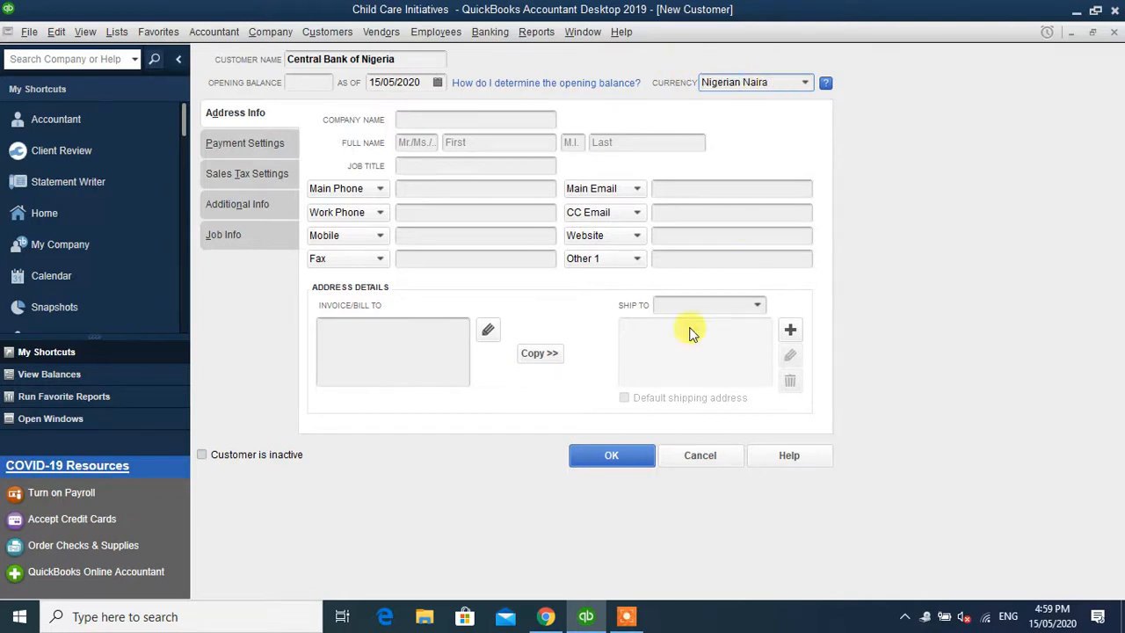
click(605, 453)
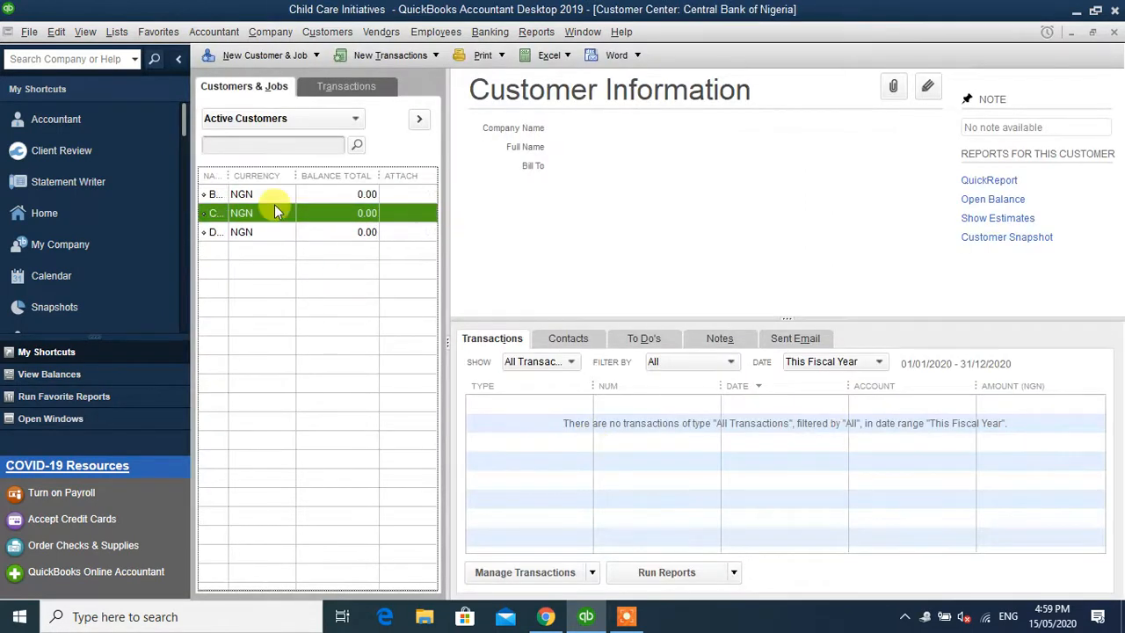
Step: Widen the customer list's Name column and correct the Dnagote Limited customer's name to Dangote Limited, saving the record
drag(221, 167, 354, 181)
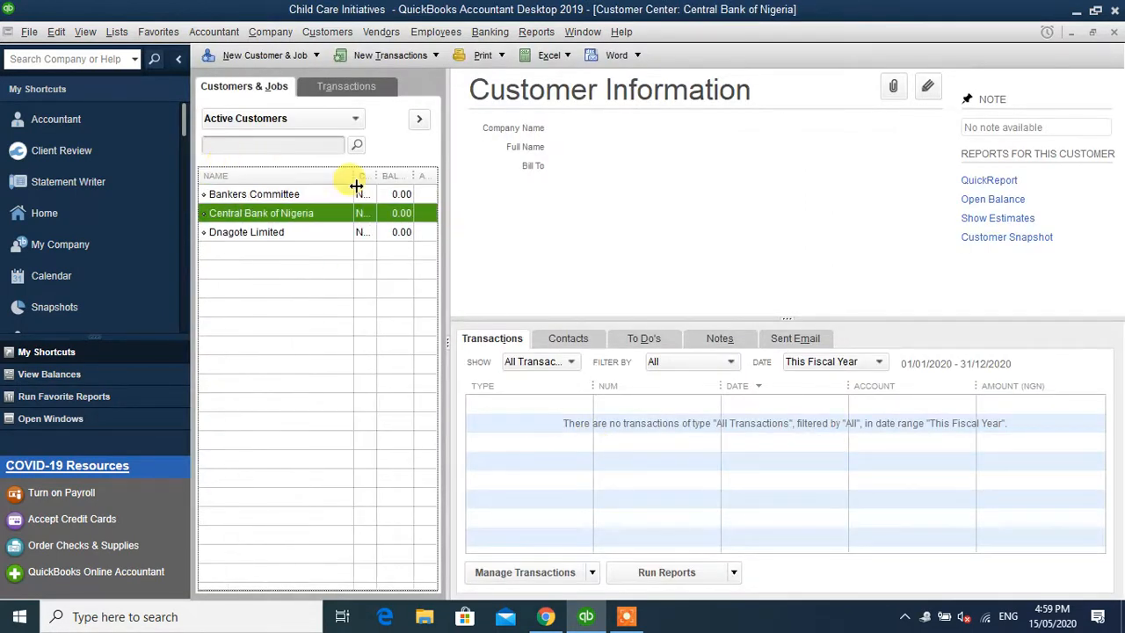
click(270, 193)
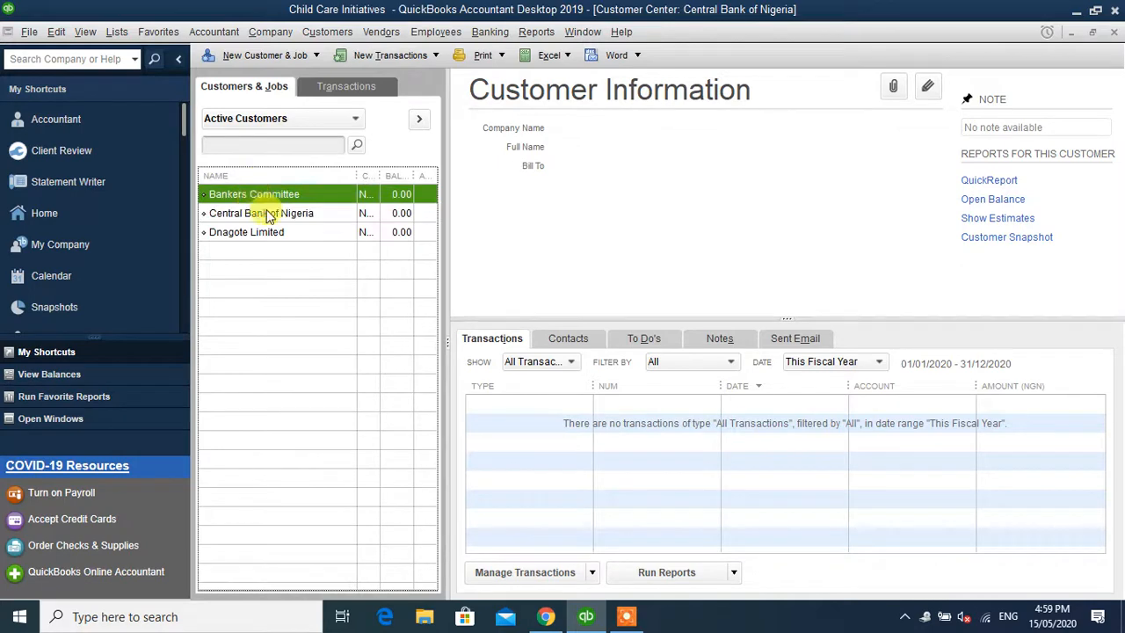
click(268, 215)
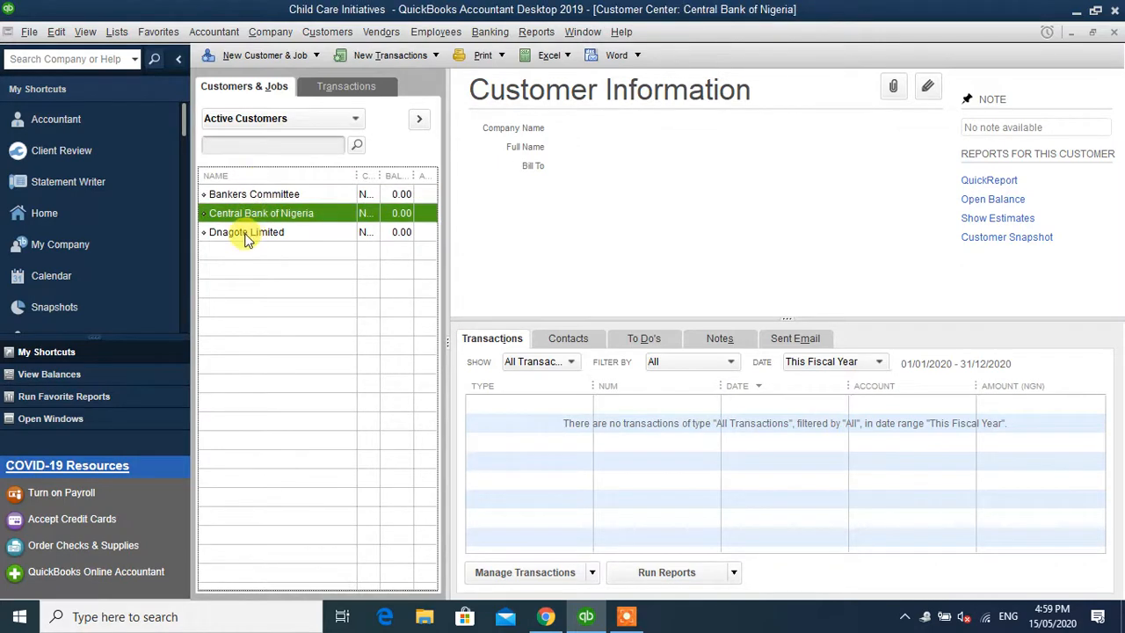
right_click(247, 235)
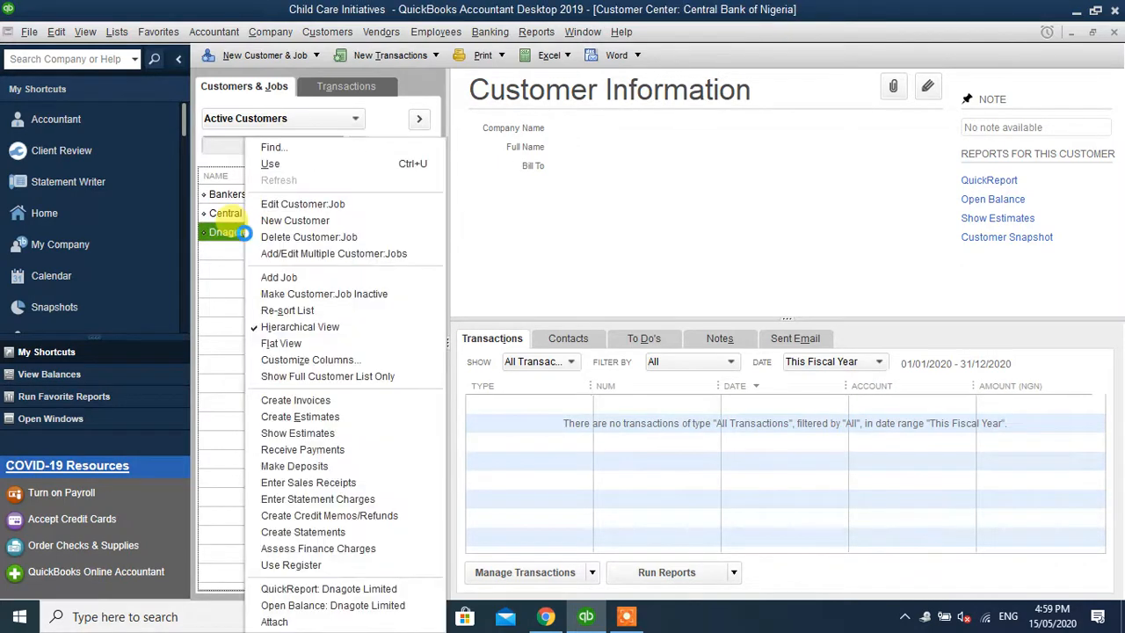
click(288, 210)
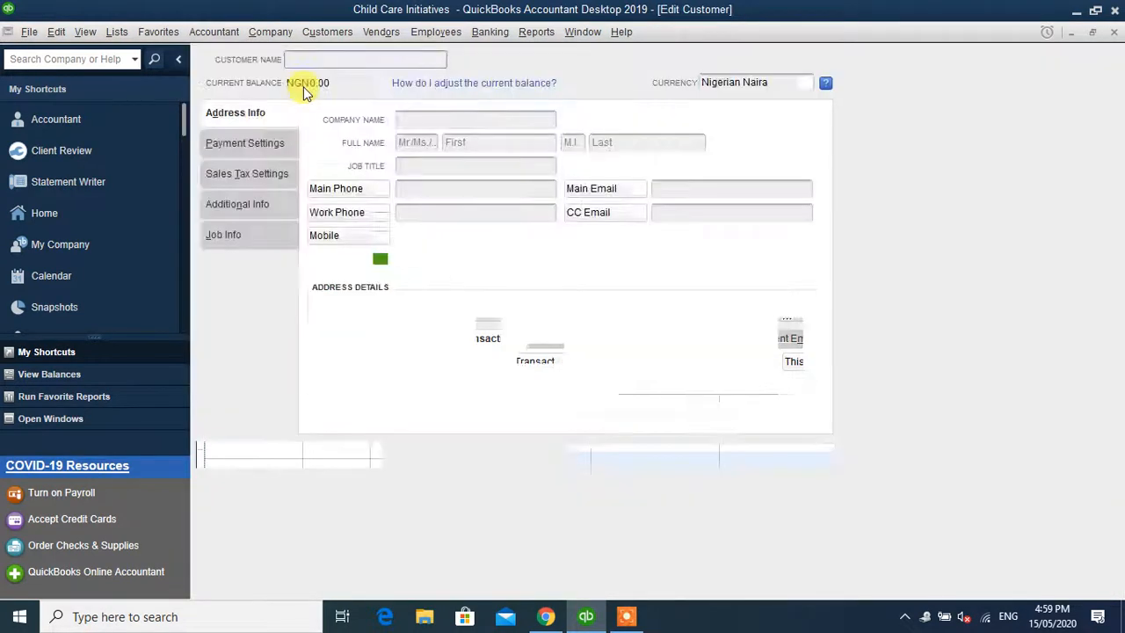
click(301, 62)
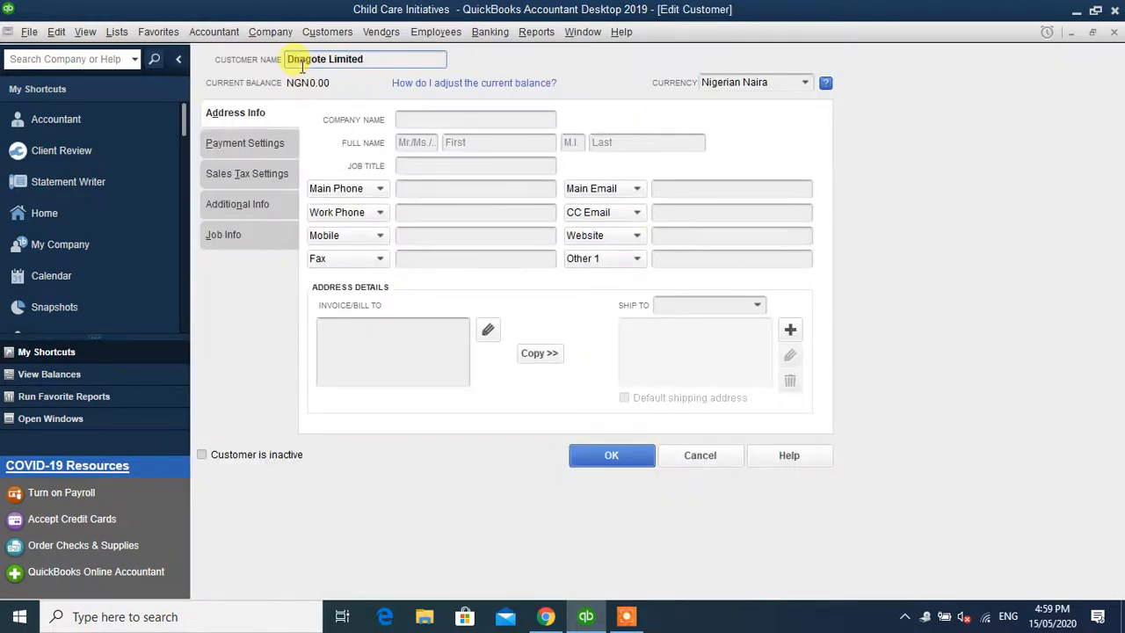
key(BackSpace)
text(n)
click(581, 455)
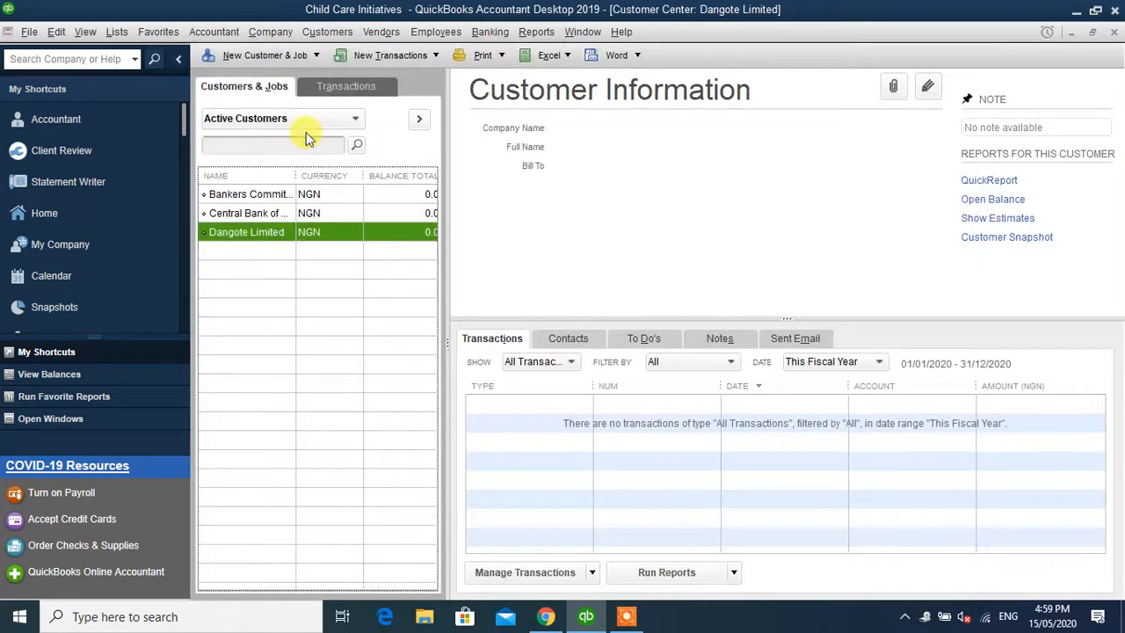
Step: Add a customer named IMF with US Dollar as its currency and save the record
click(248, 58)
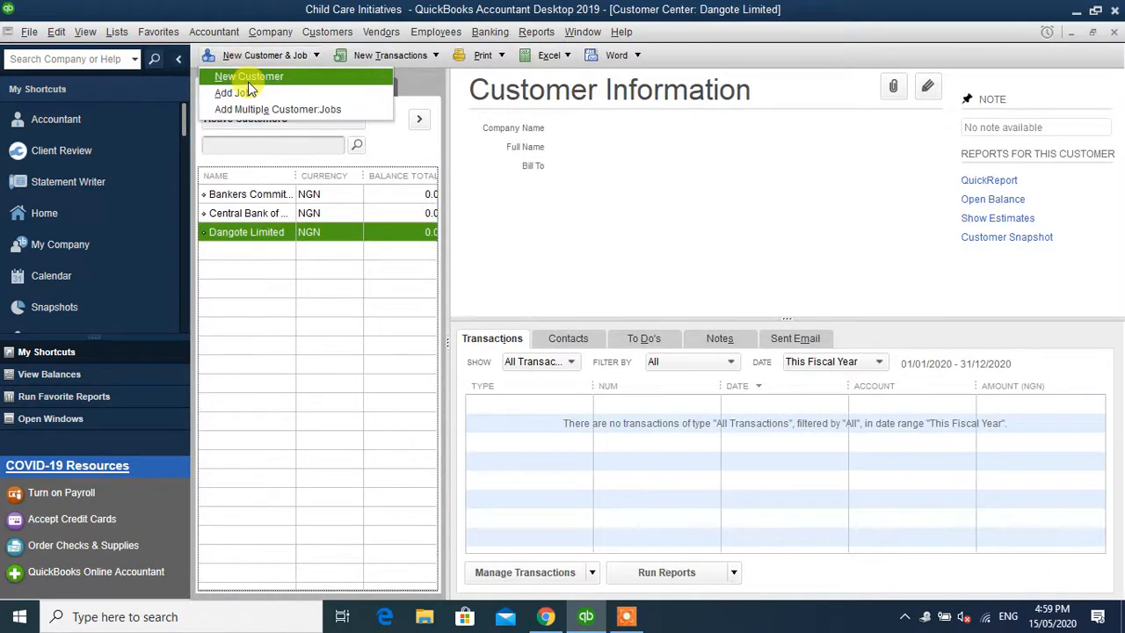
click(248, 79)
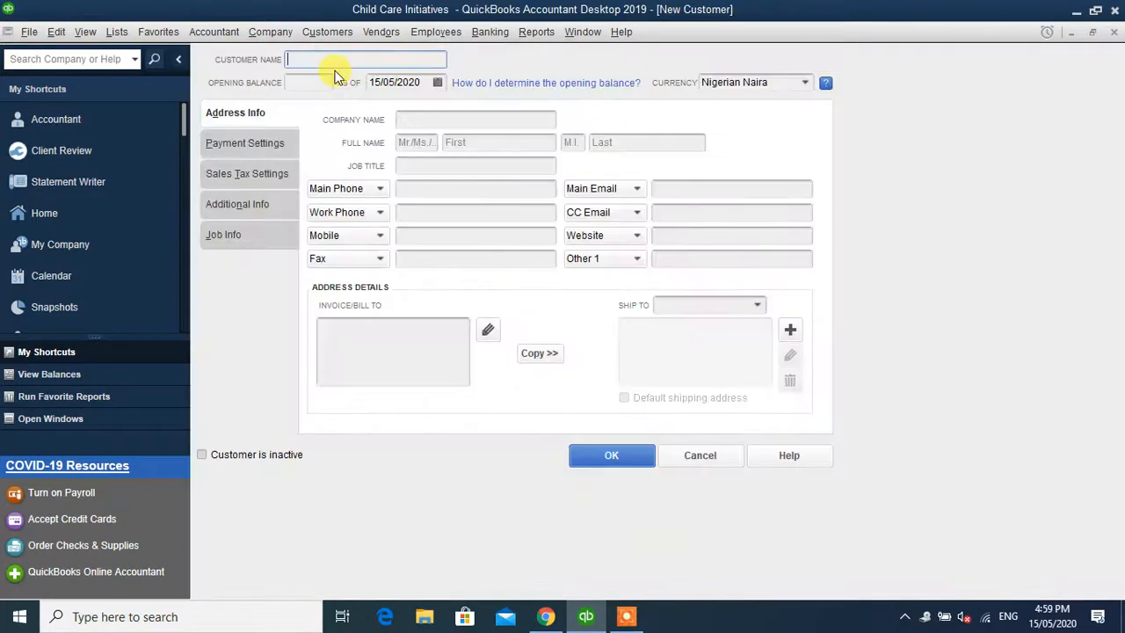
text(IMF)
click(805, 82)
click(743, 218)
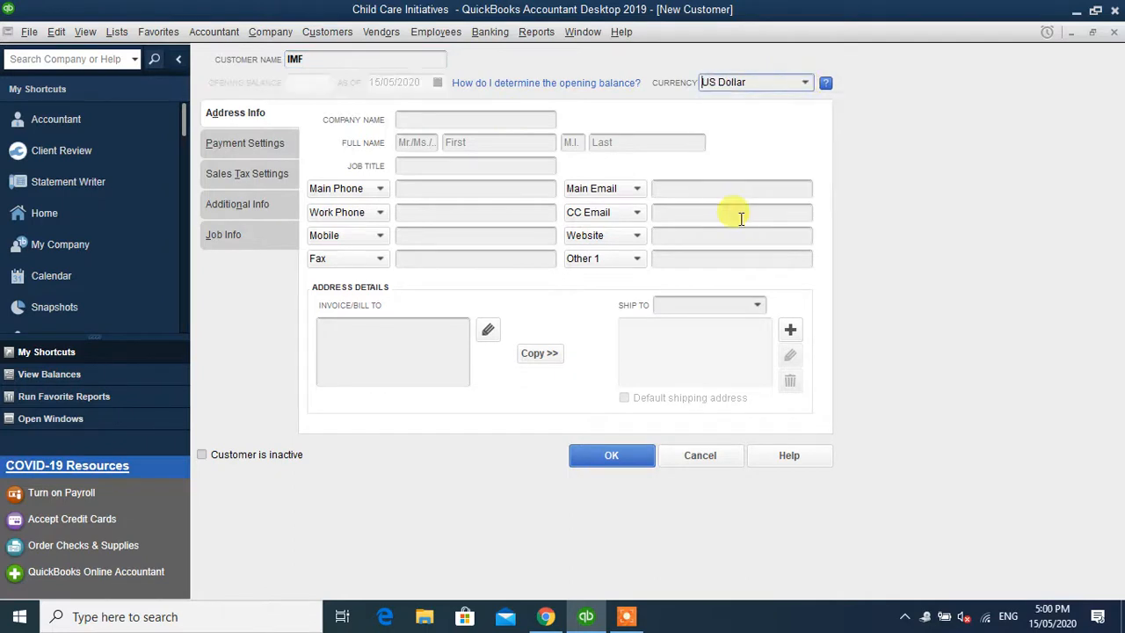
click(604, 455)
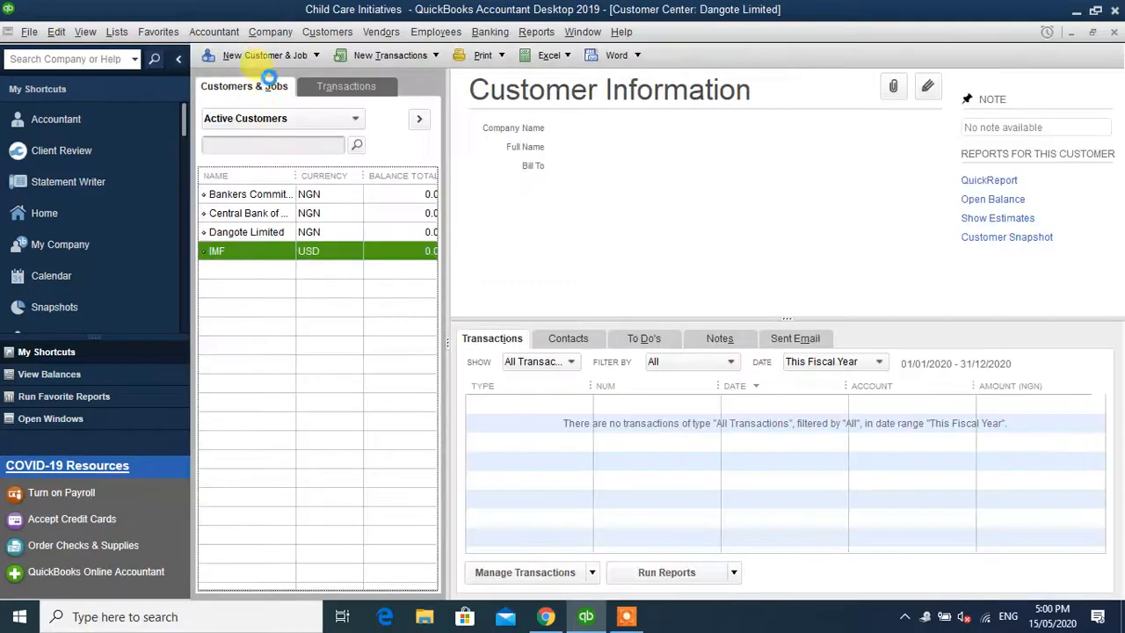
Step: Add and save a customer named Unicef with US Dollar as its currency, then widen the customer list's Name column
click(258, 55)
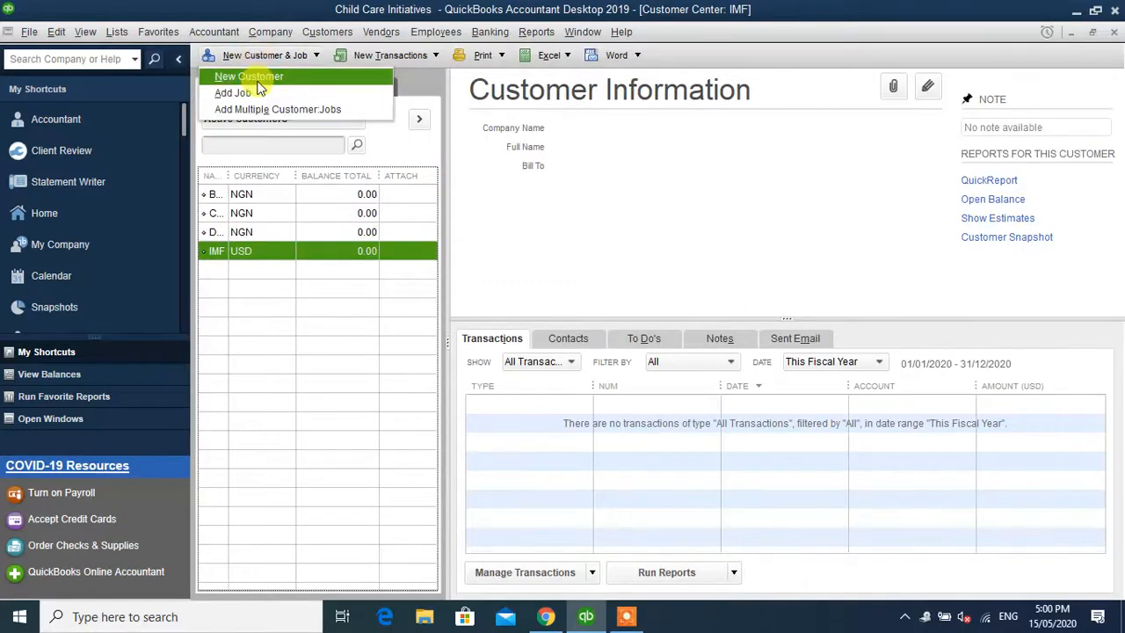
click(256, 75)
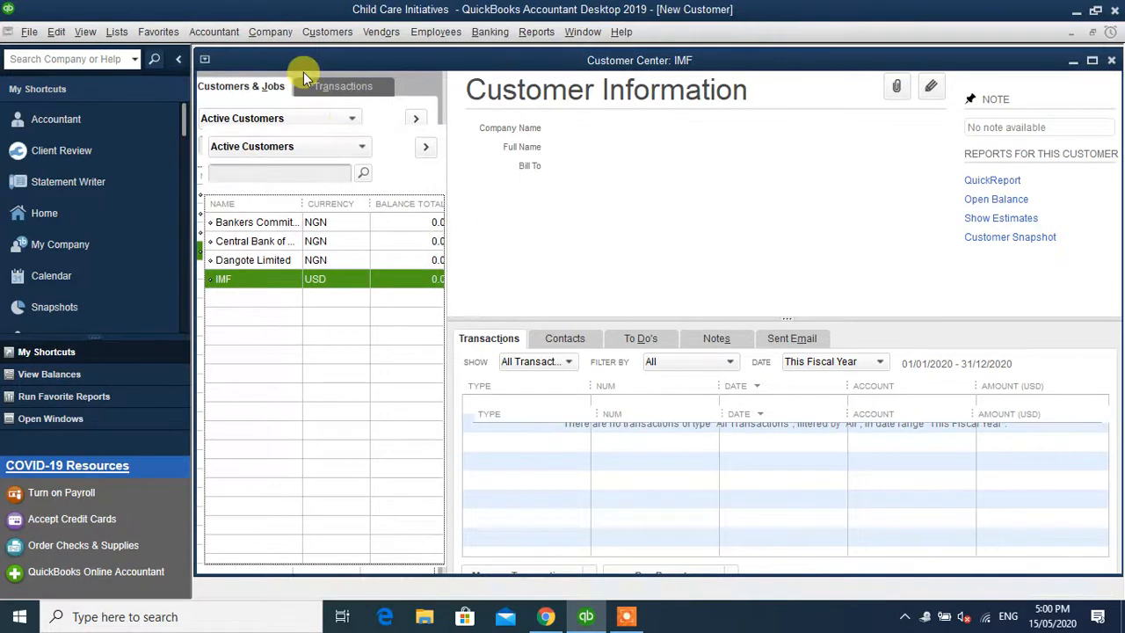
text(Unice)
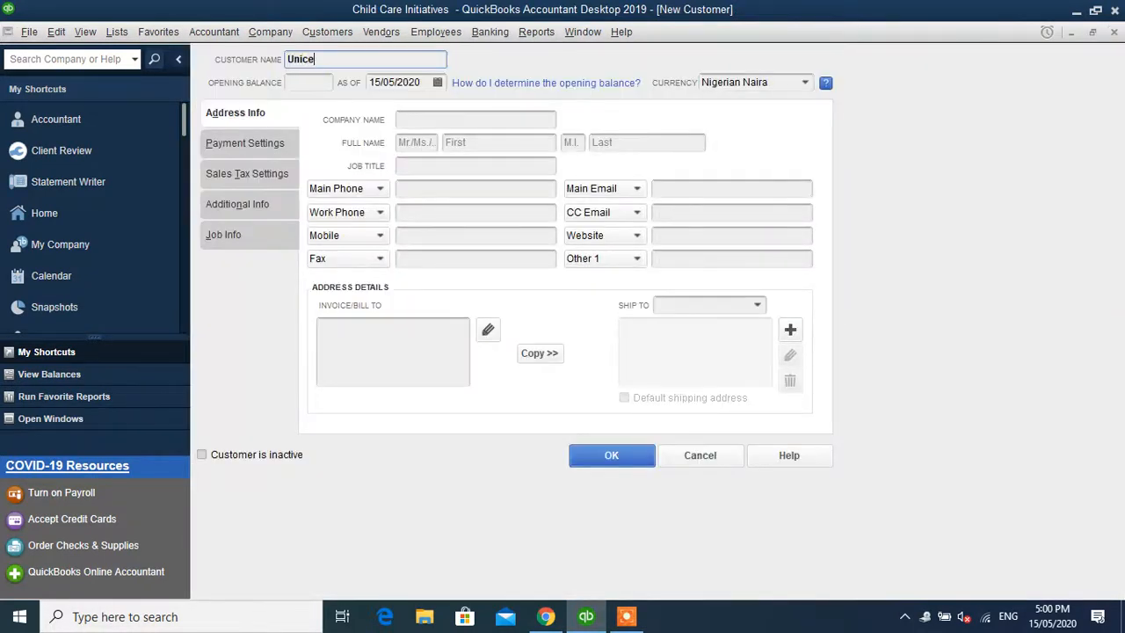
text(f)
click(804, 82)
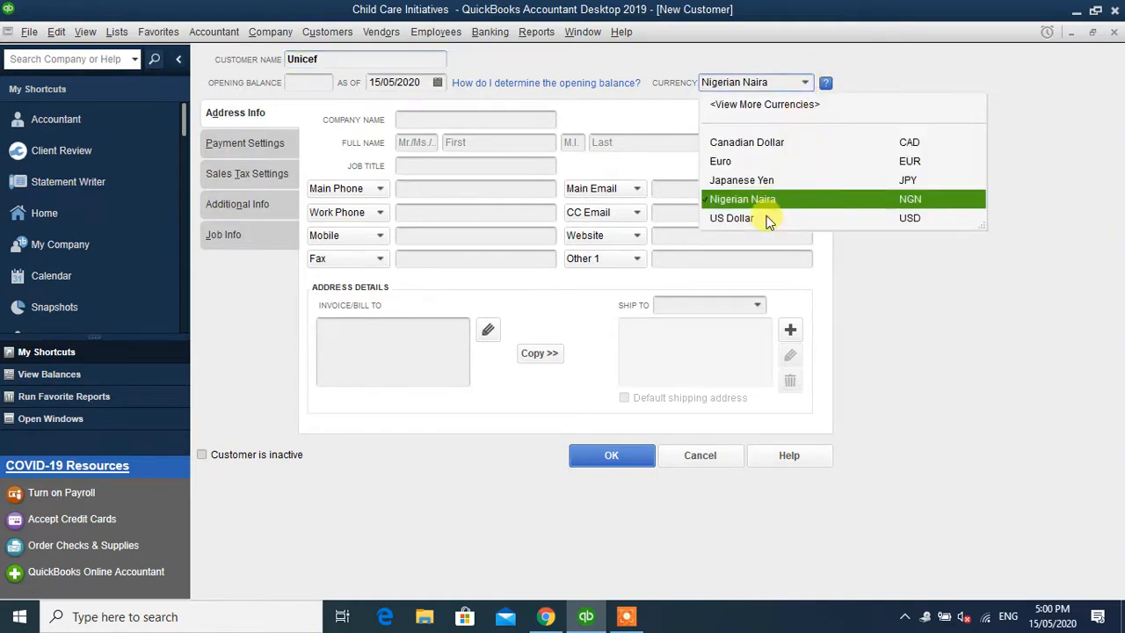
click(771, 217)
click(626, 457)
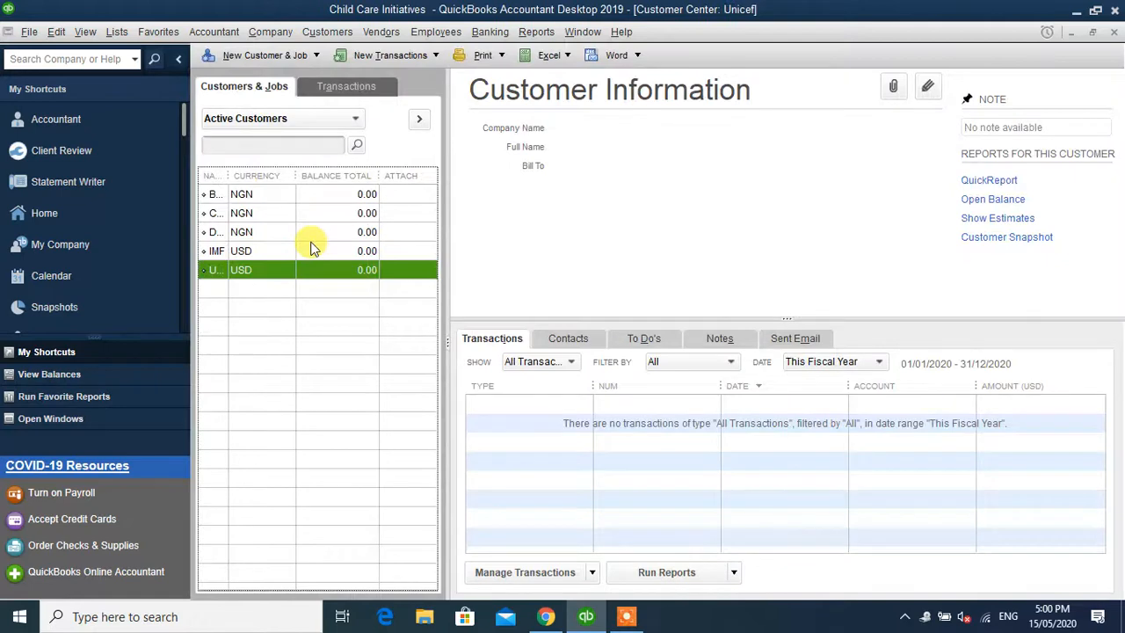
drag(225, 175, 303, 191)
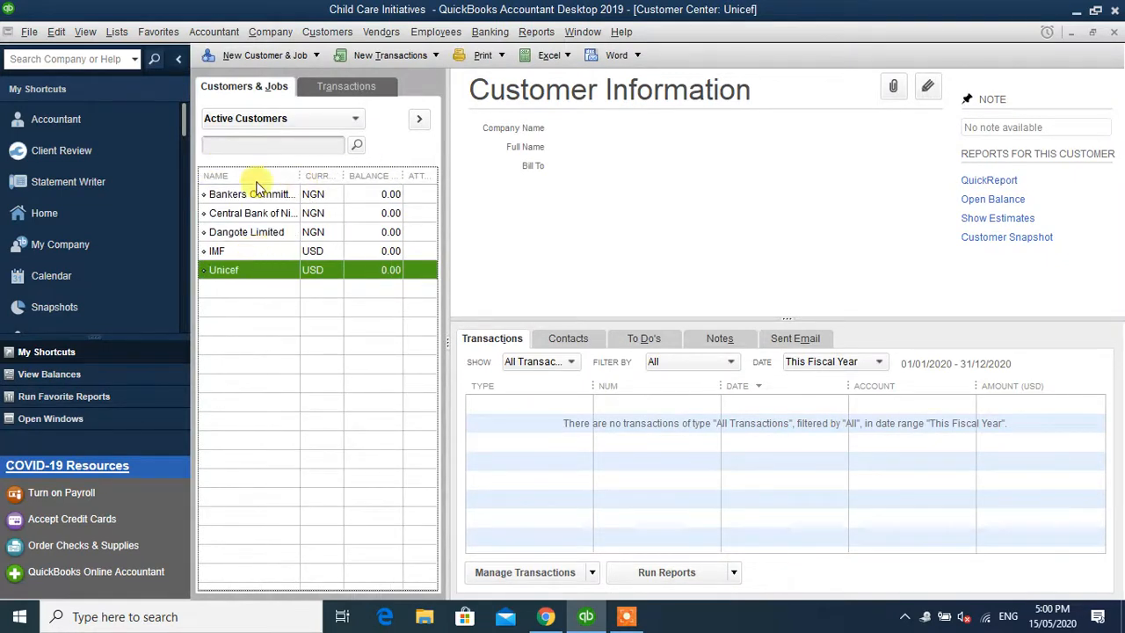
Step: Add and save a customer named EU with Euro as its currency, and widen the customer list's Name and Currency columns
click(260, 55)
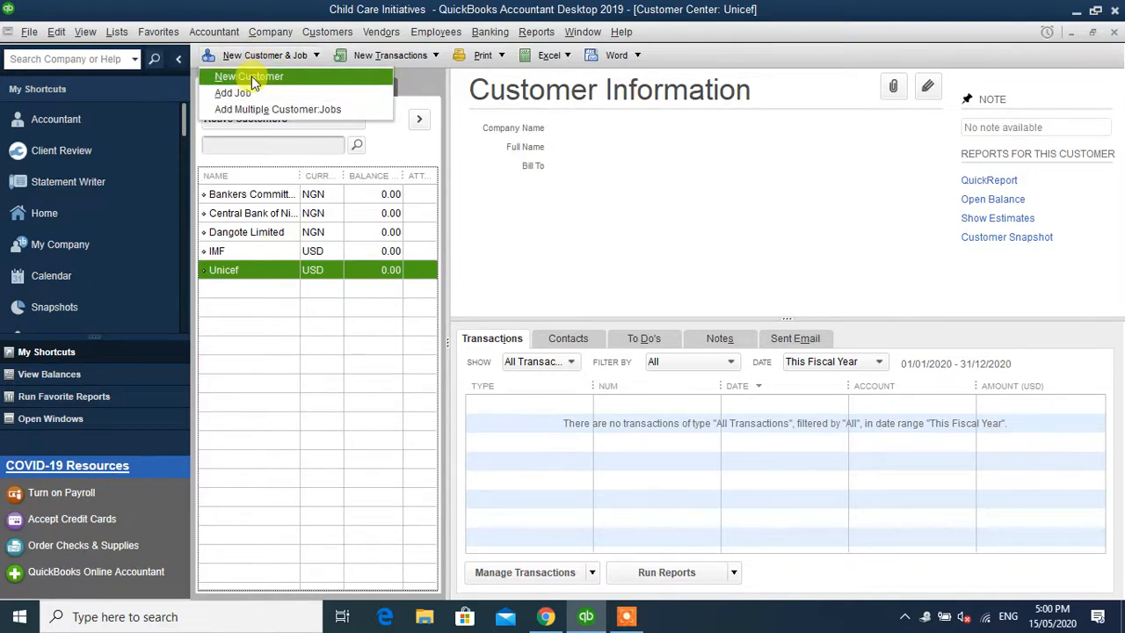
click(251, 76)
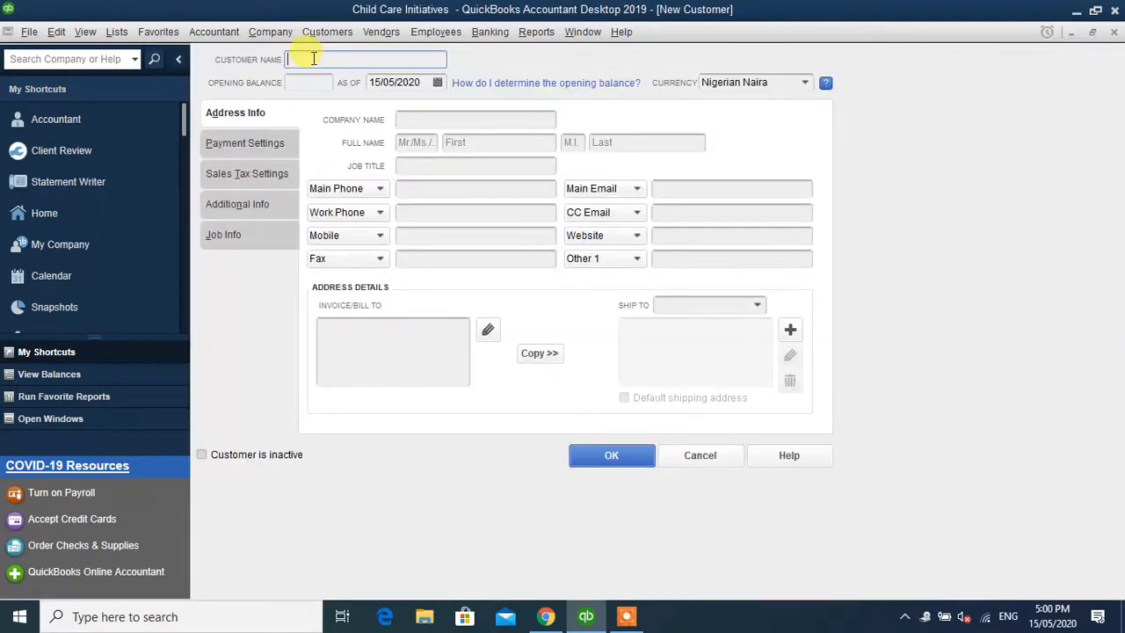
text(EU)
click(805, 81)
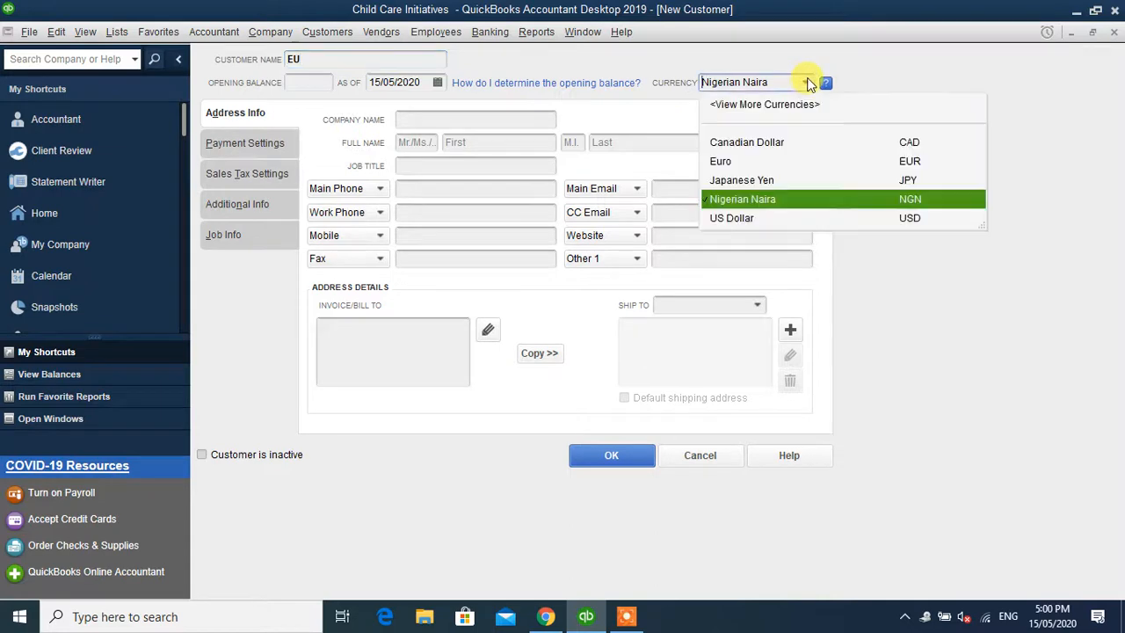
click(722, 161)
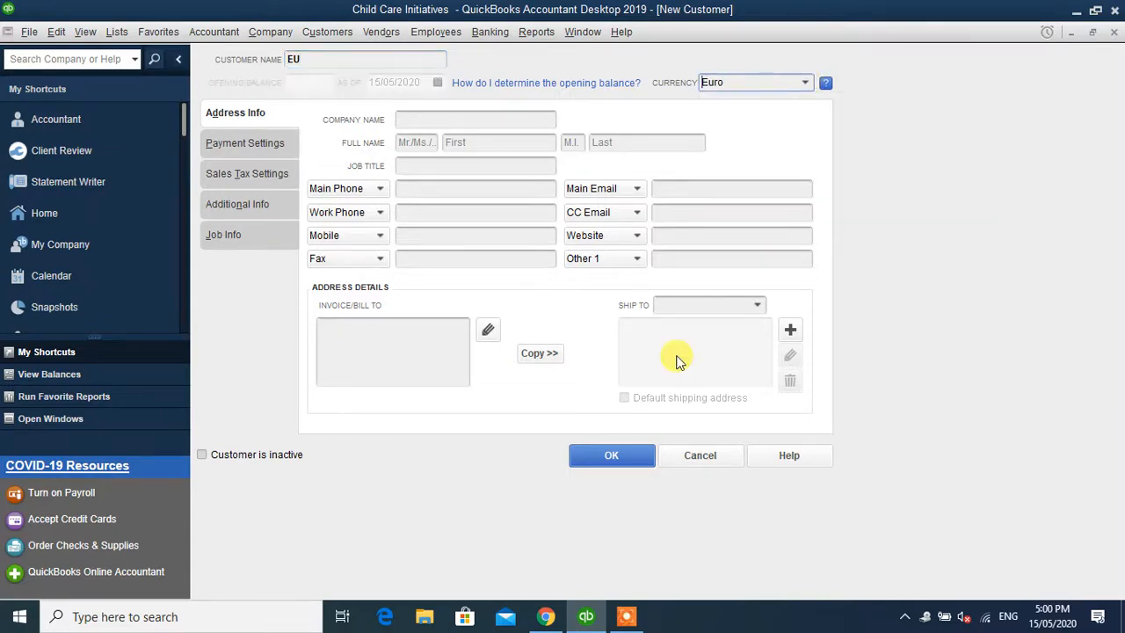
click(626, 454)
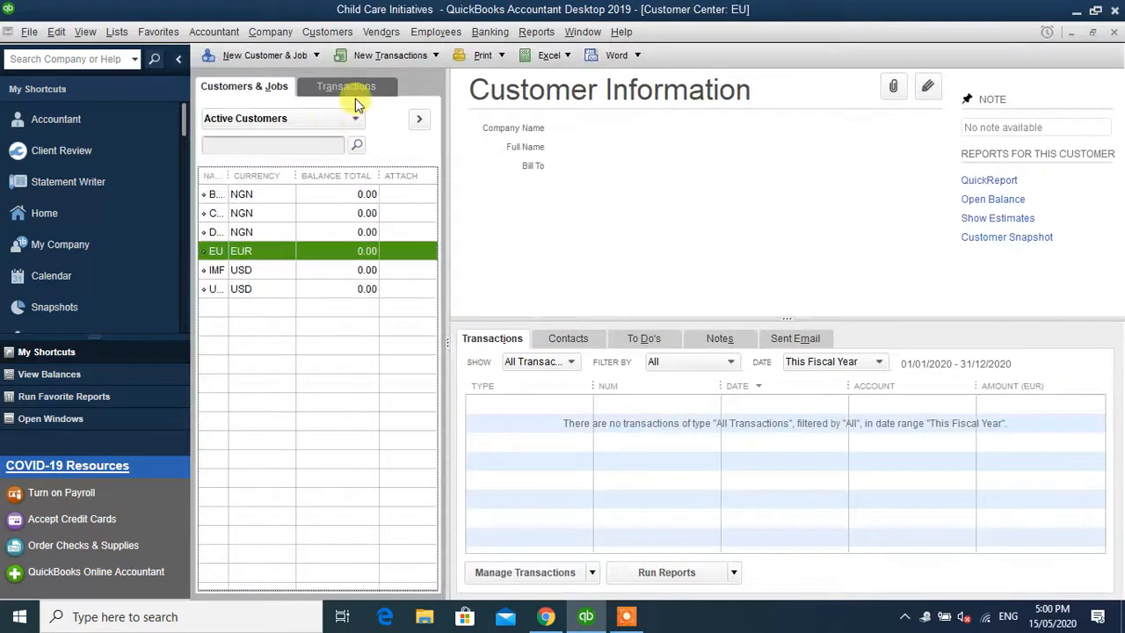
drag(228, 174, 301, 168)
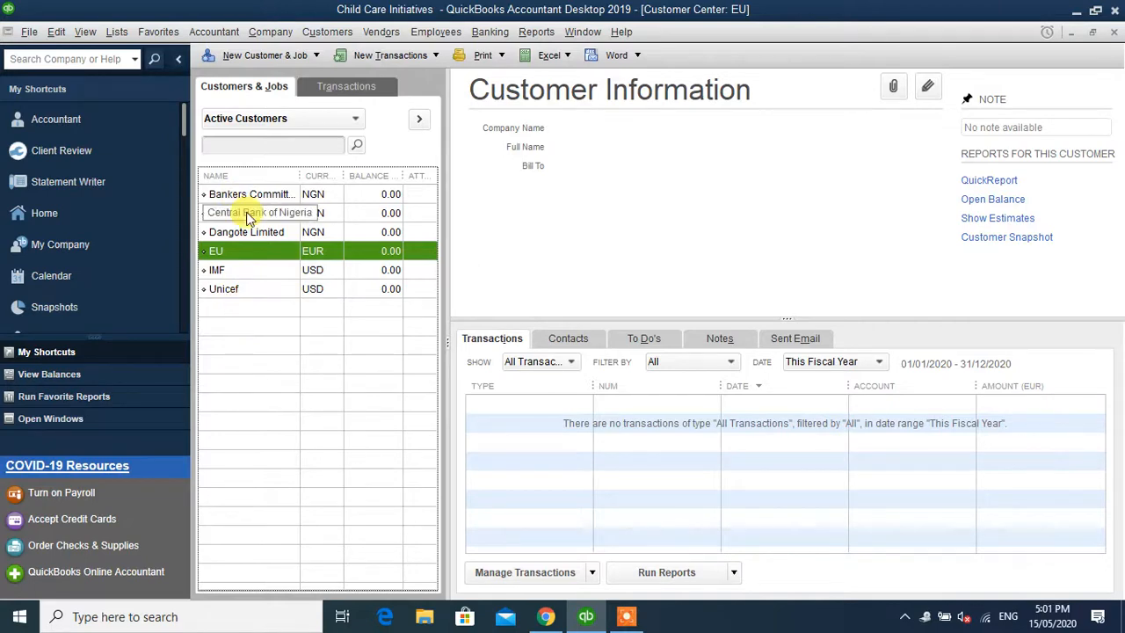
drag(344, 169, 360, 169)
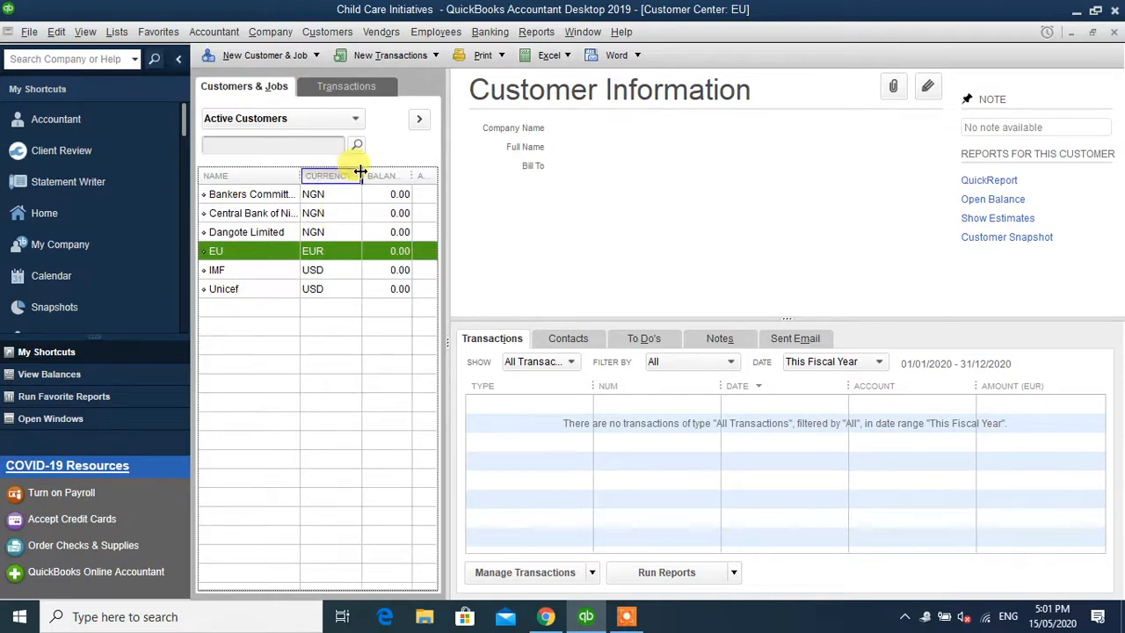
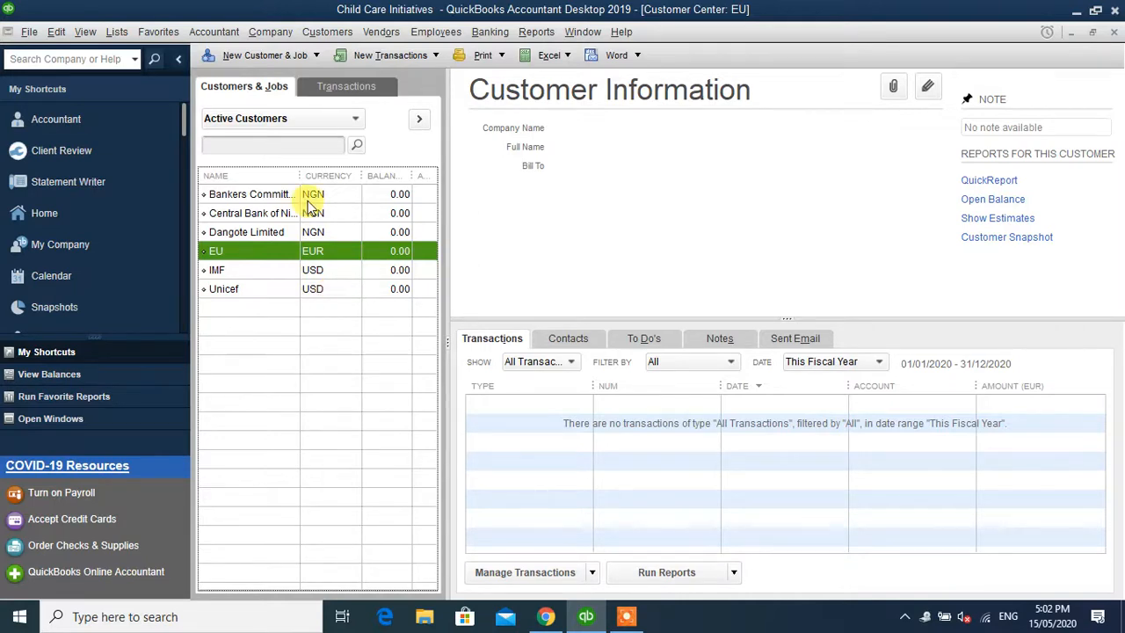
Step: Add a customer named Julius Beger with Nigerian Naira as its currency and save the record
click(262, 55)
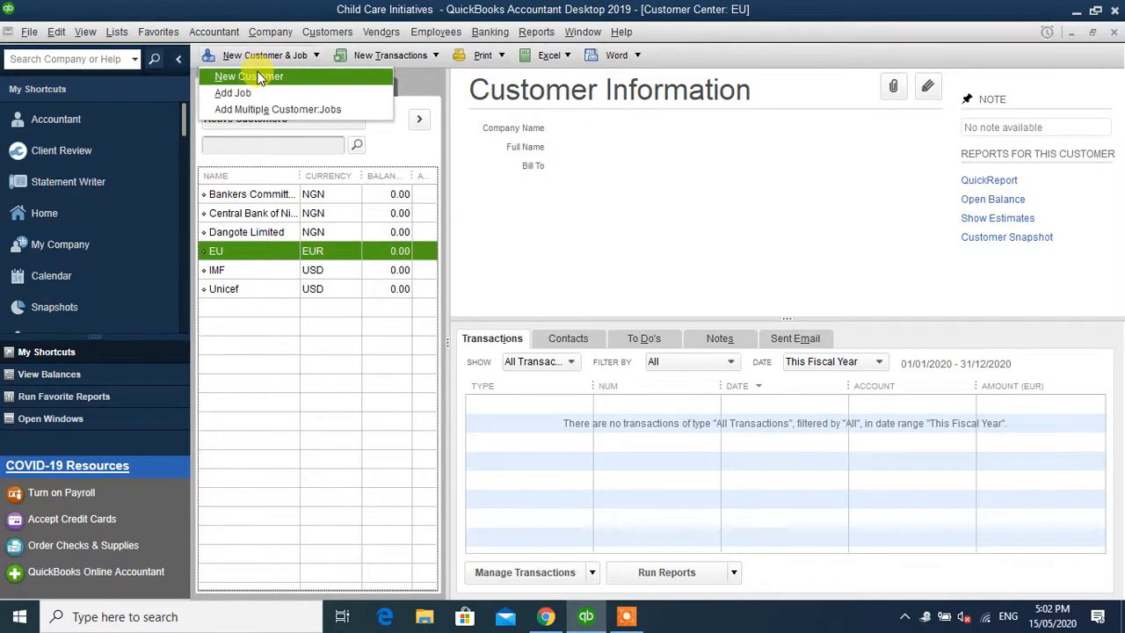
click(257, 77)
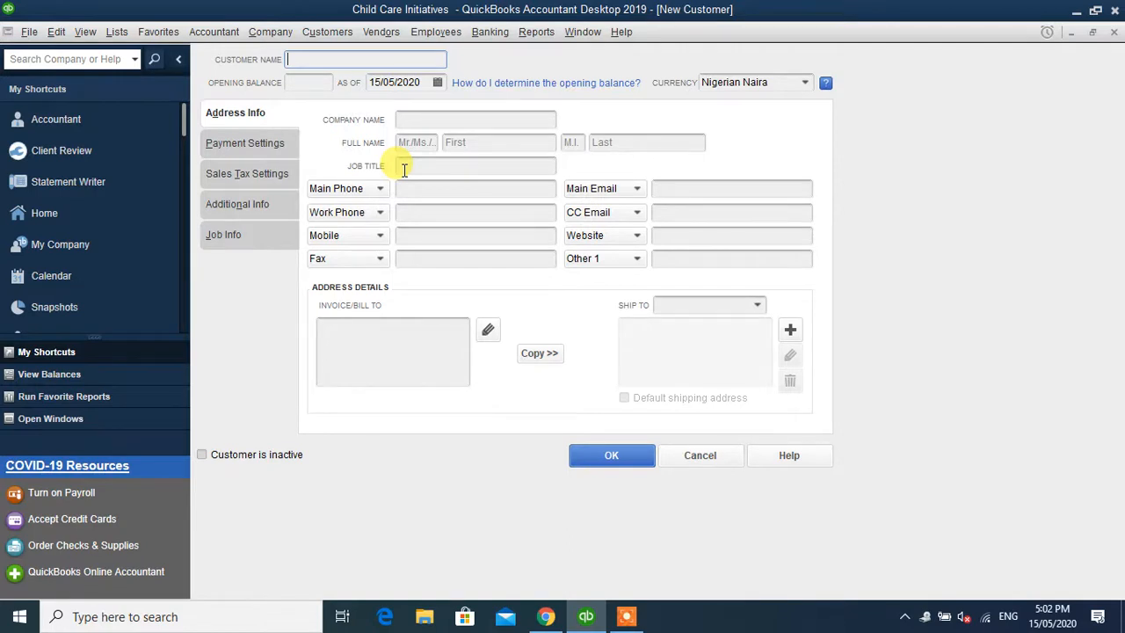
text(Julius Beger)
drag(364, 62, 280, 61)
click(367, 59)
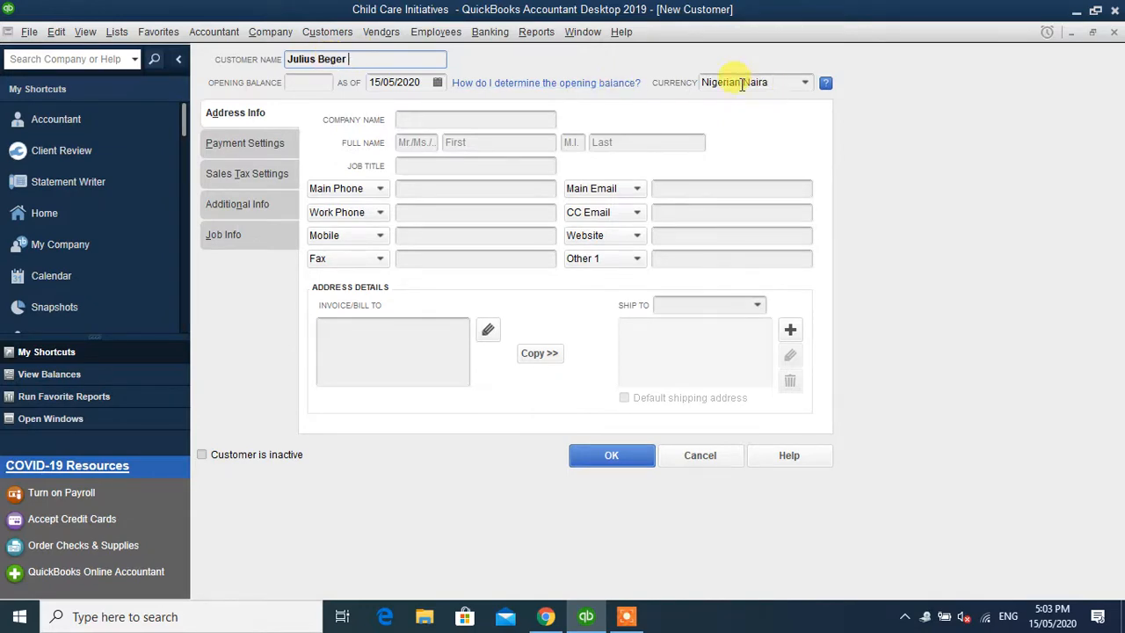
click(615, 454)
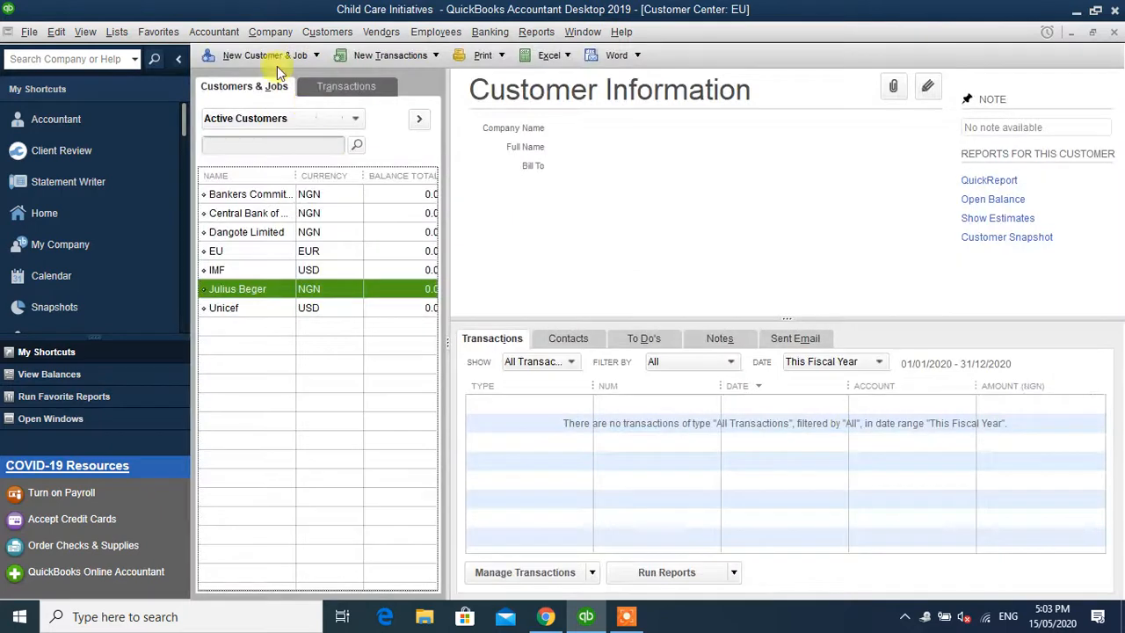
right_click(213, 297)
click(255, 253)
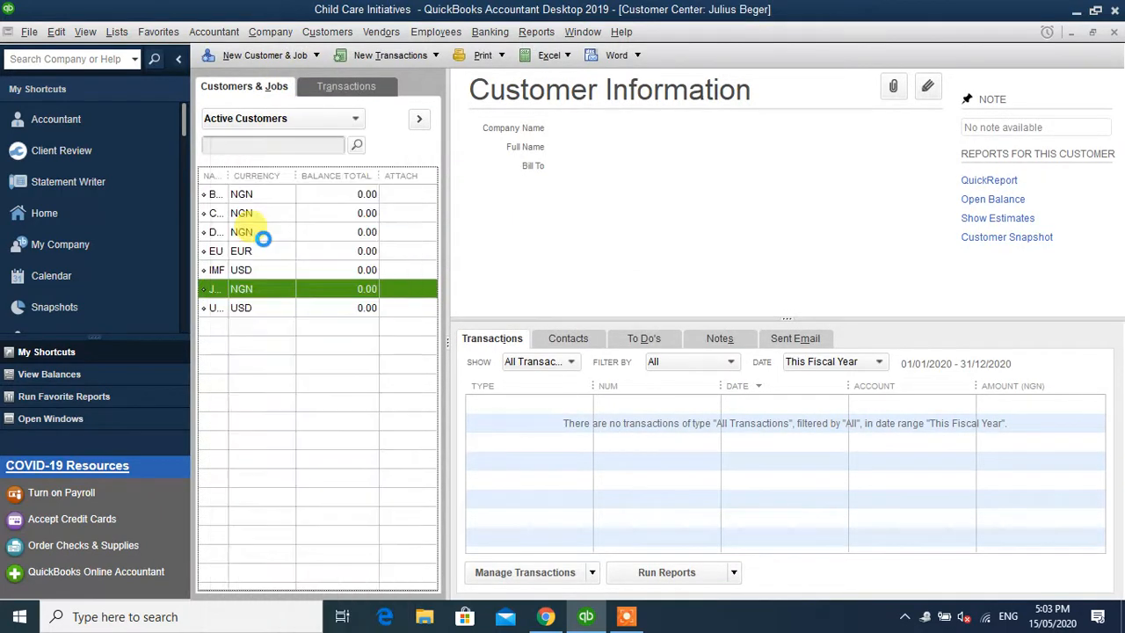
click(524, 203)
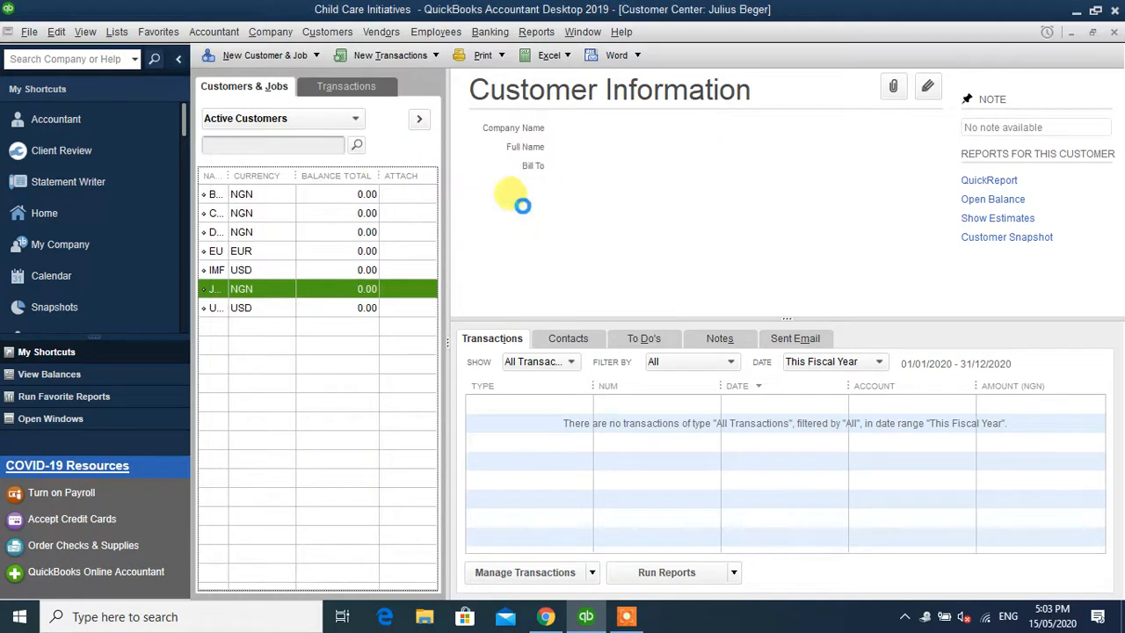
Step: Switch to the vendor list, then add and save a vendor named Jukius Berger with Nigerian Naira as its currency
click(63, 214)
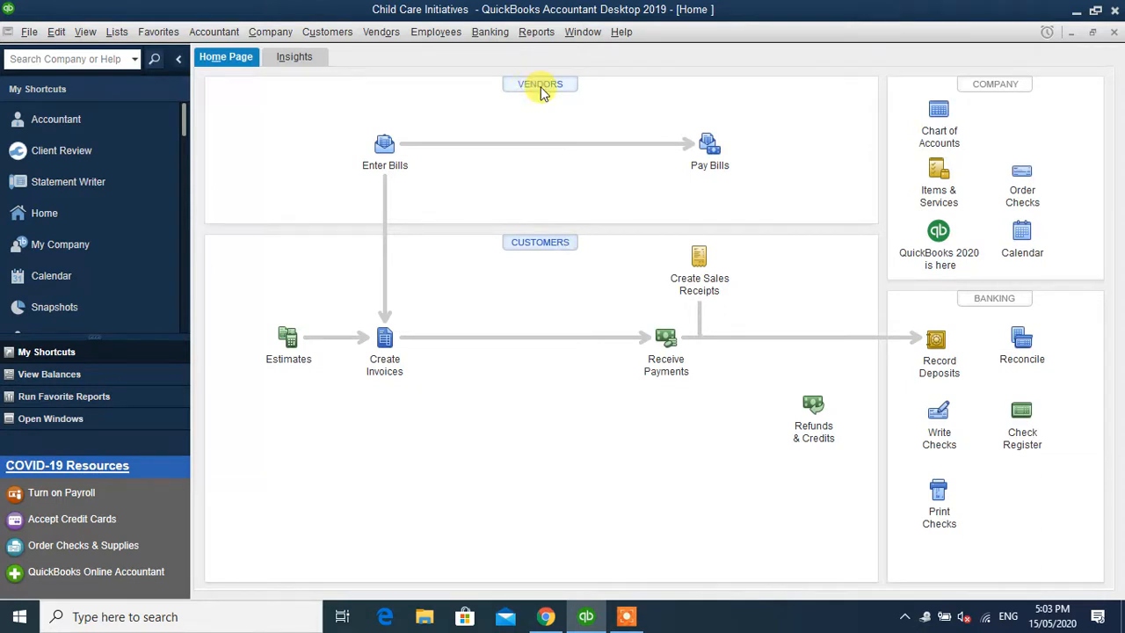
click(540, 88)
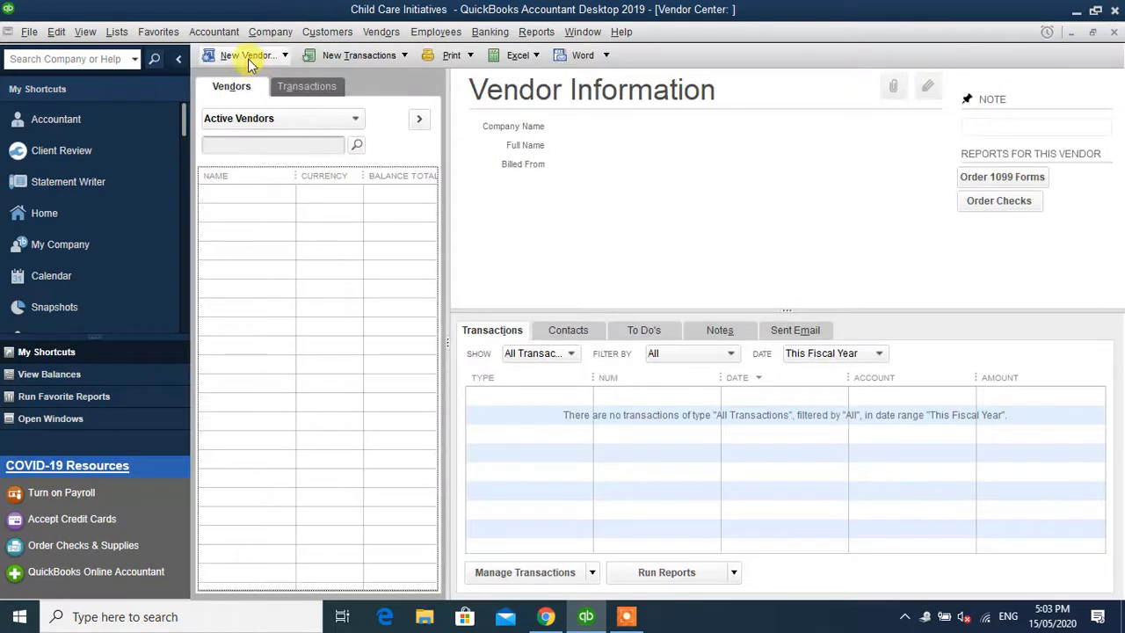
click(249, 58)
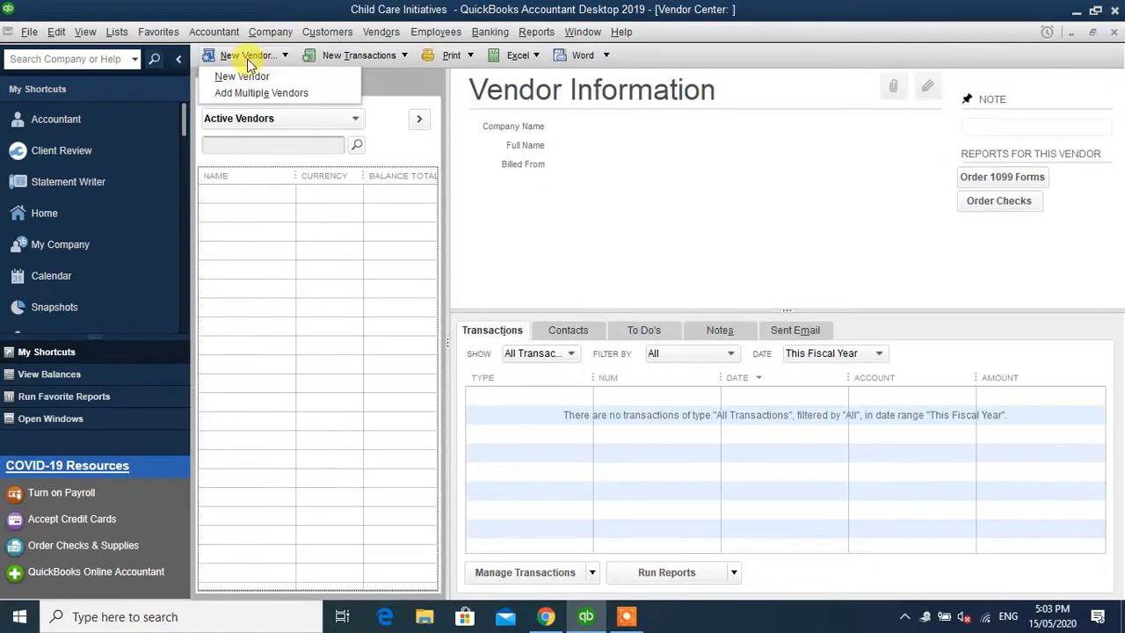
click(246, 77)
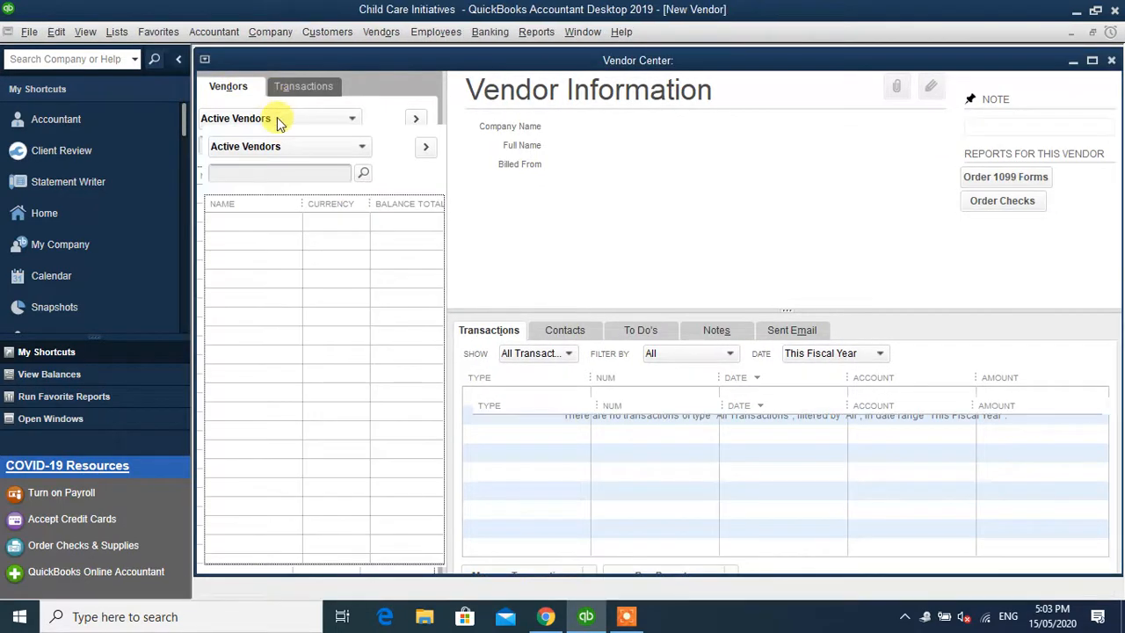
text(Jukius B)
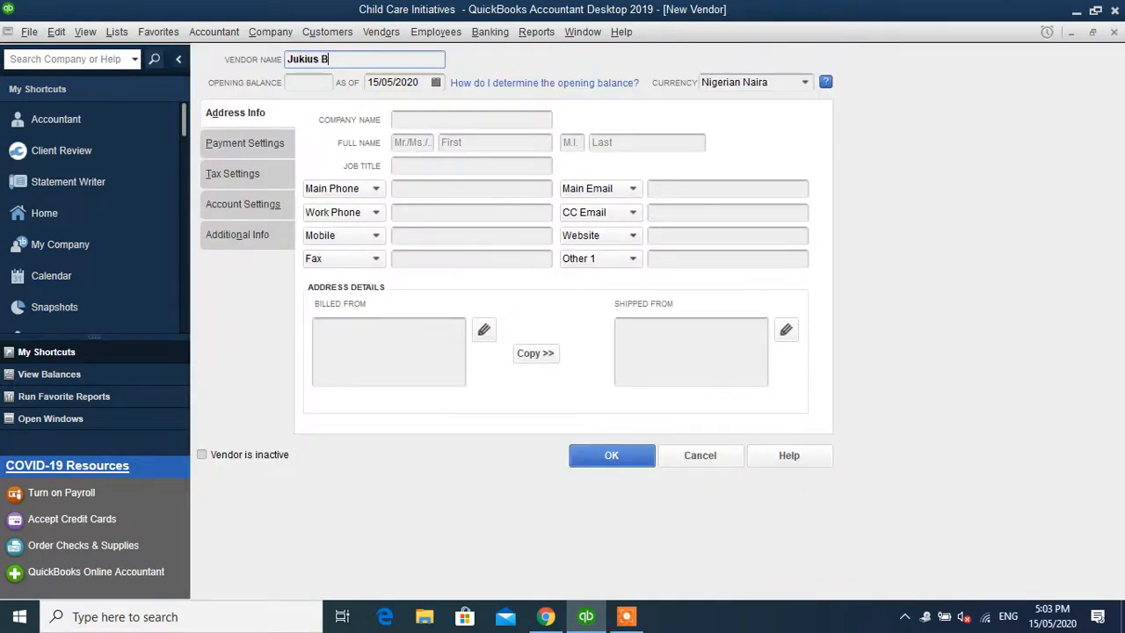
text(ete)
key(BackSpace)
key(BackSpace)
text(rger)
click(617, 455)
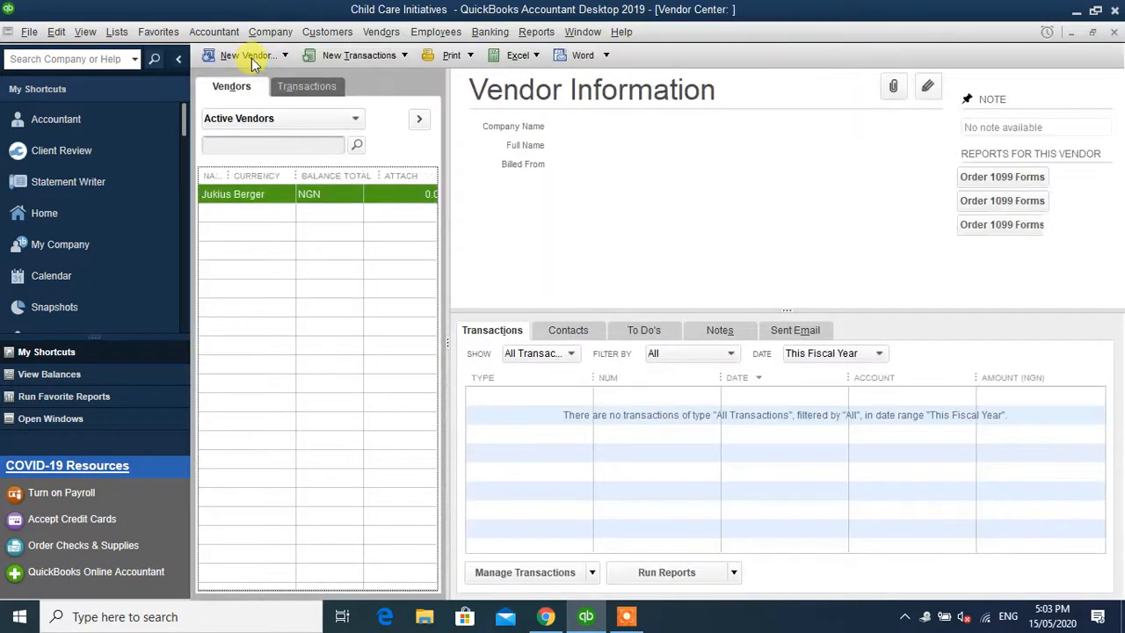
Step: Add and save a vendor named University Press Limited, then widen the vendor list's Name column
click(252, 54)
click(253, 77)
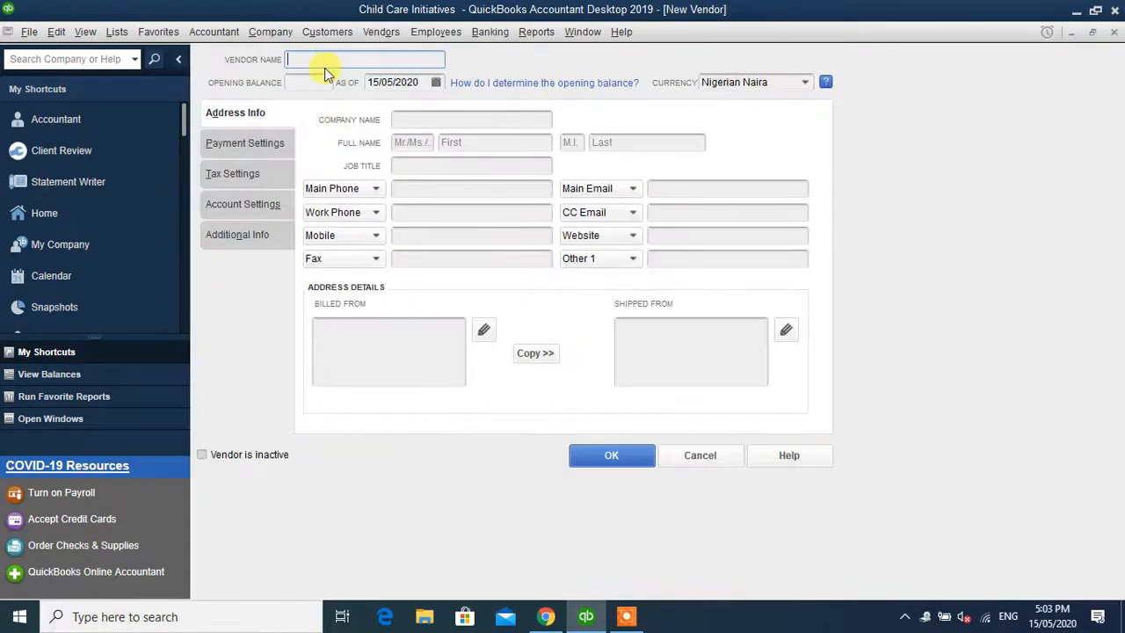
text(University Press Limited)
click(620, 456)
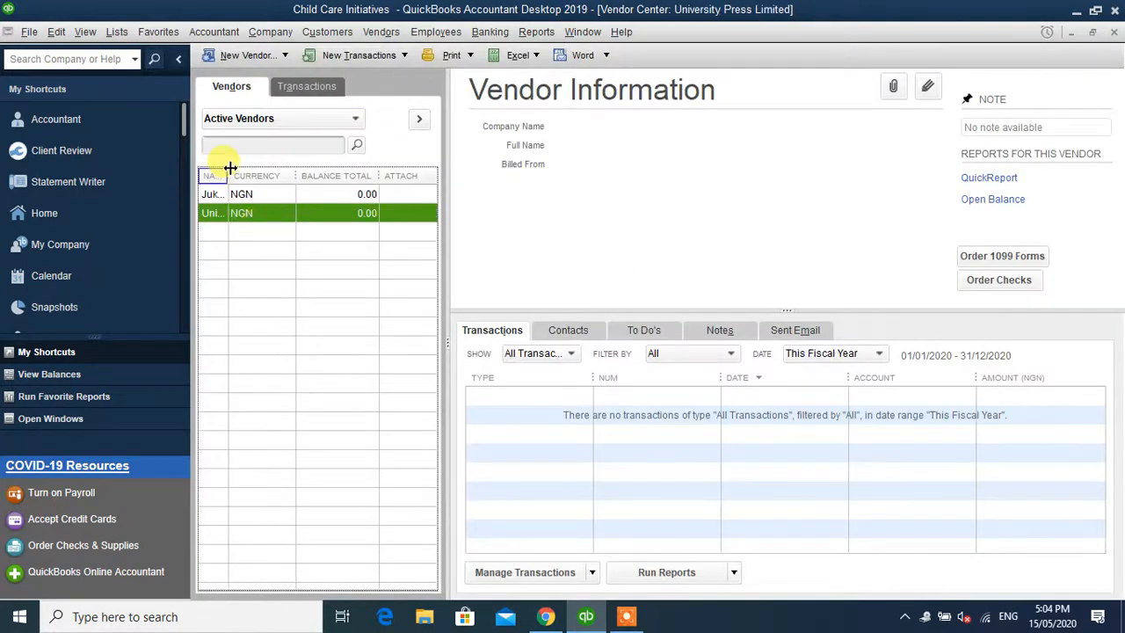
drag(233, 173, 336, 188)
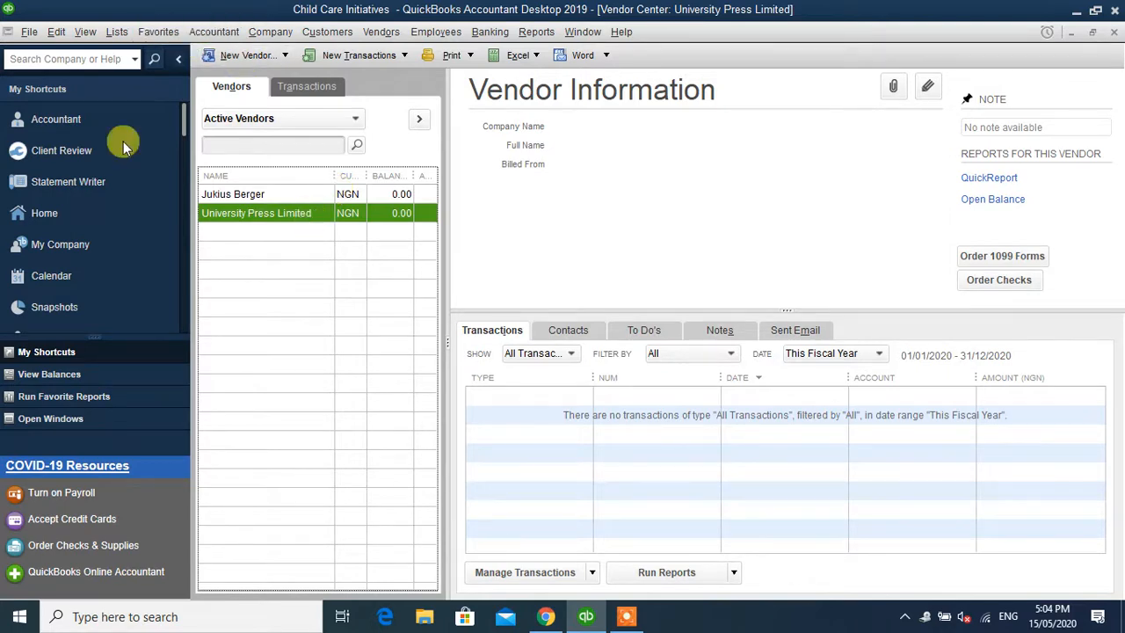
Step: Return to the customer list, select the EU customer, and widen the Name column
click(99, 212)
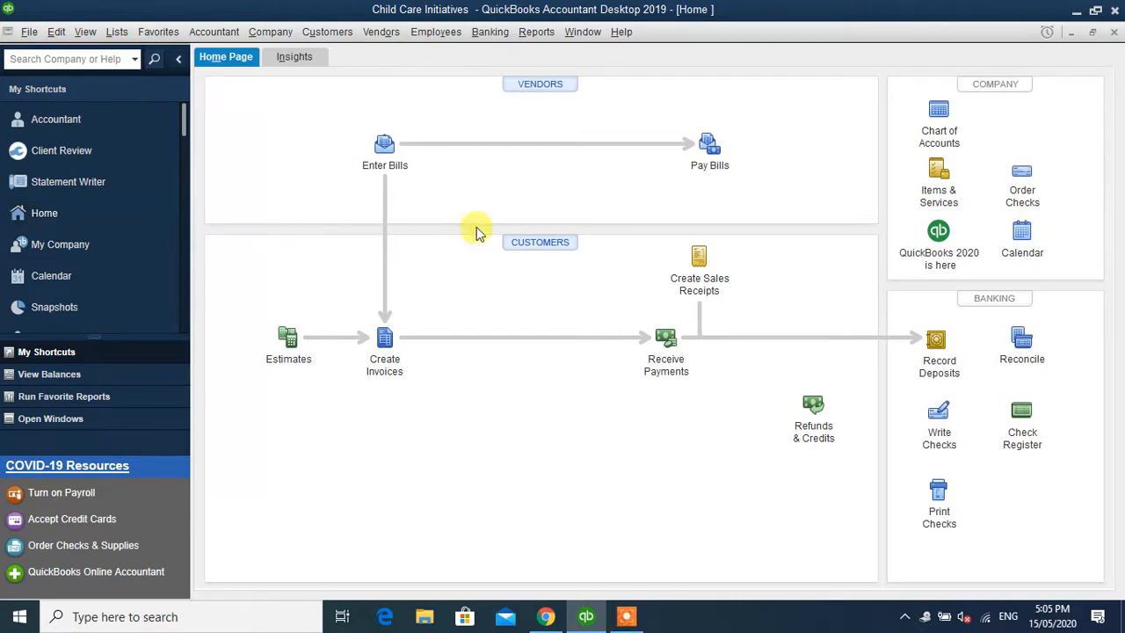
click(536, 251)
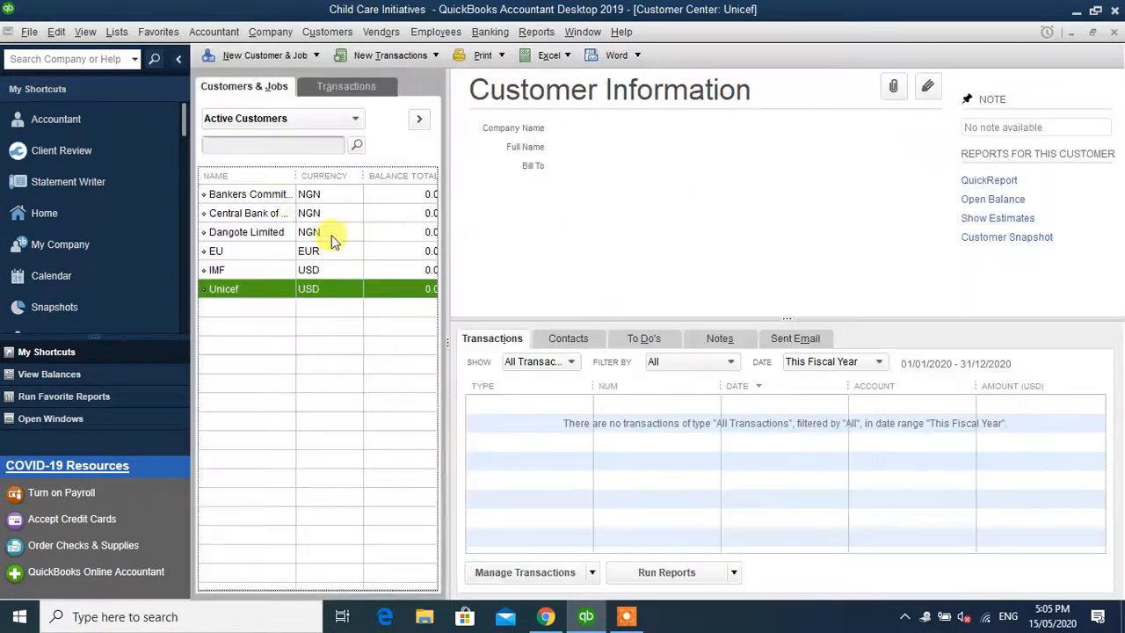
click(219, 253)
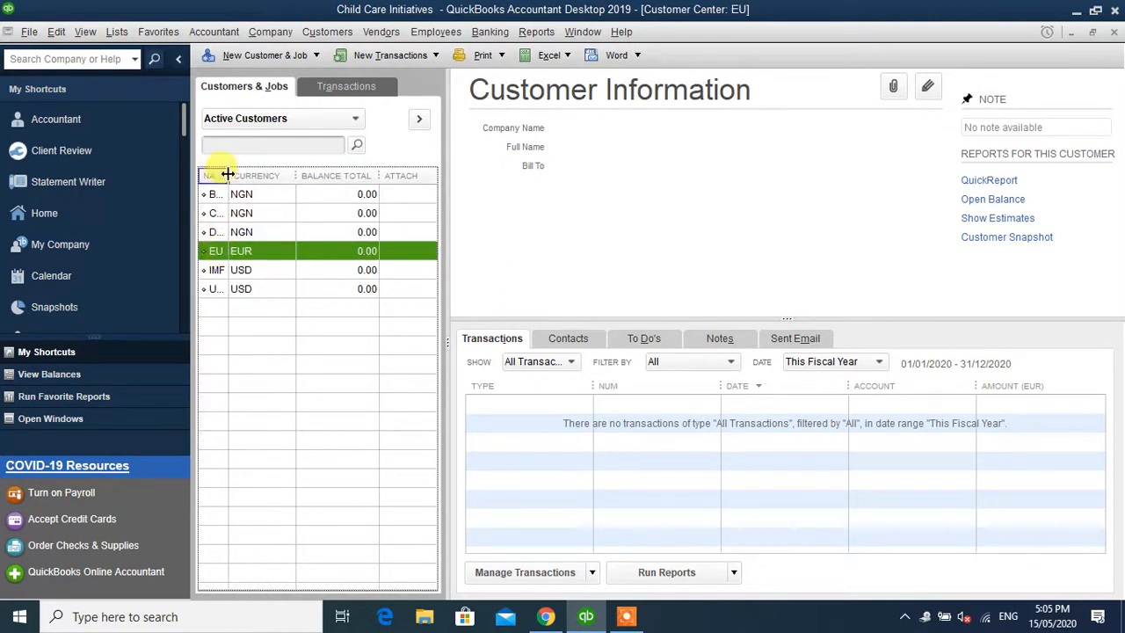
drag(219, 170, 327, 172)
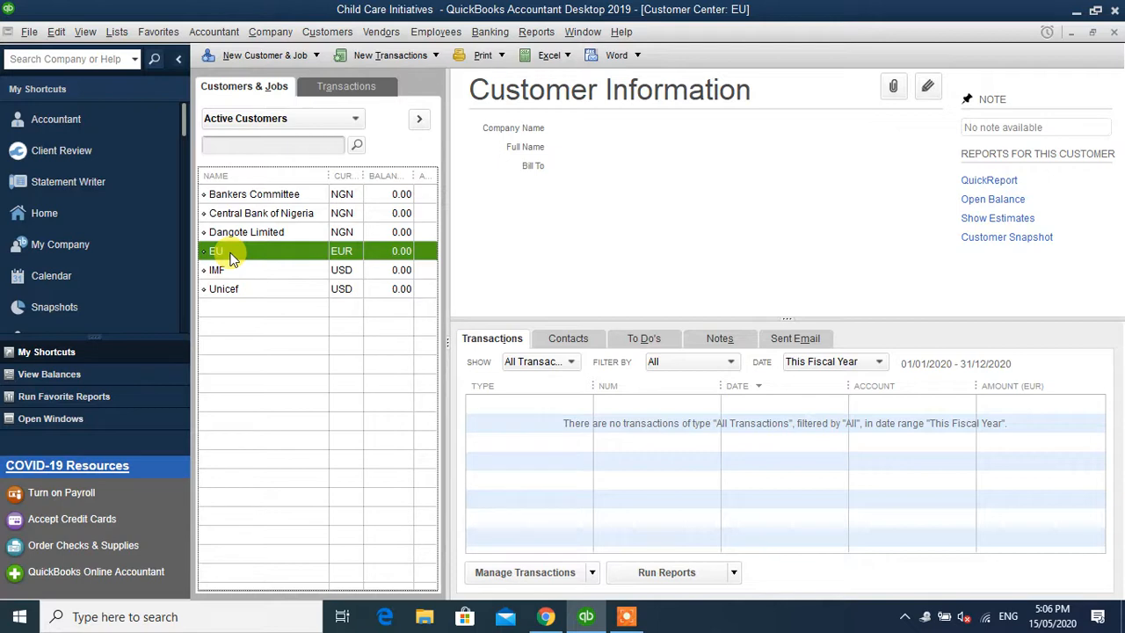
Step: Add and save a job named Child Education Programme under the EU customer, then widen the customer list's Name column
click(243, 58)
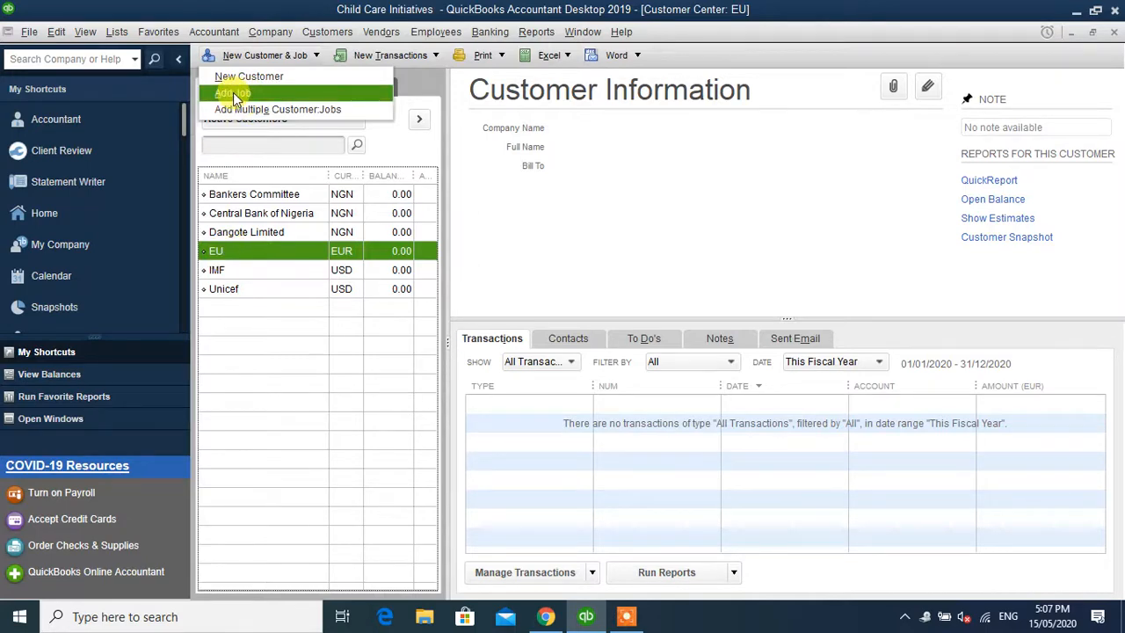
click(261, 55)
click(268, 58)
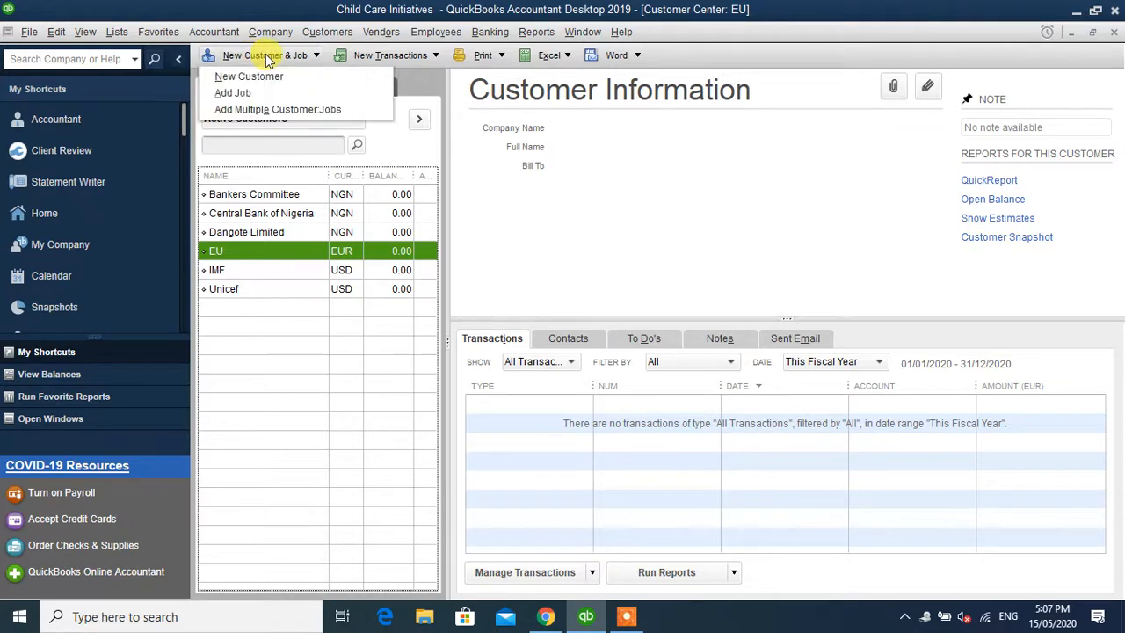
click(250, 96)
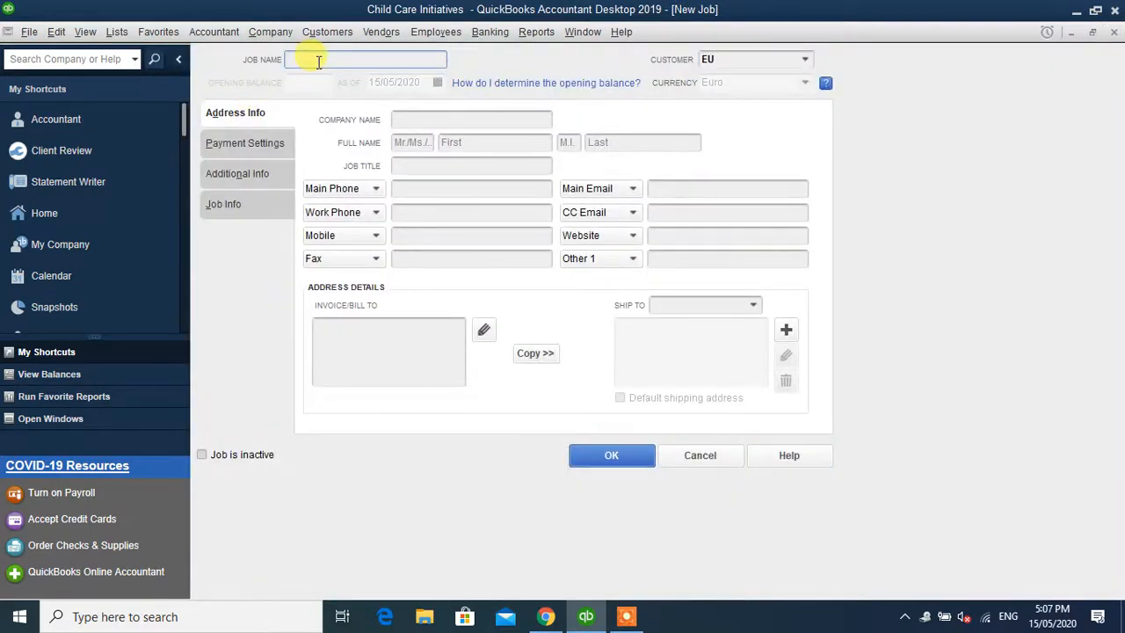
text(Child Education )
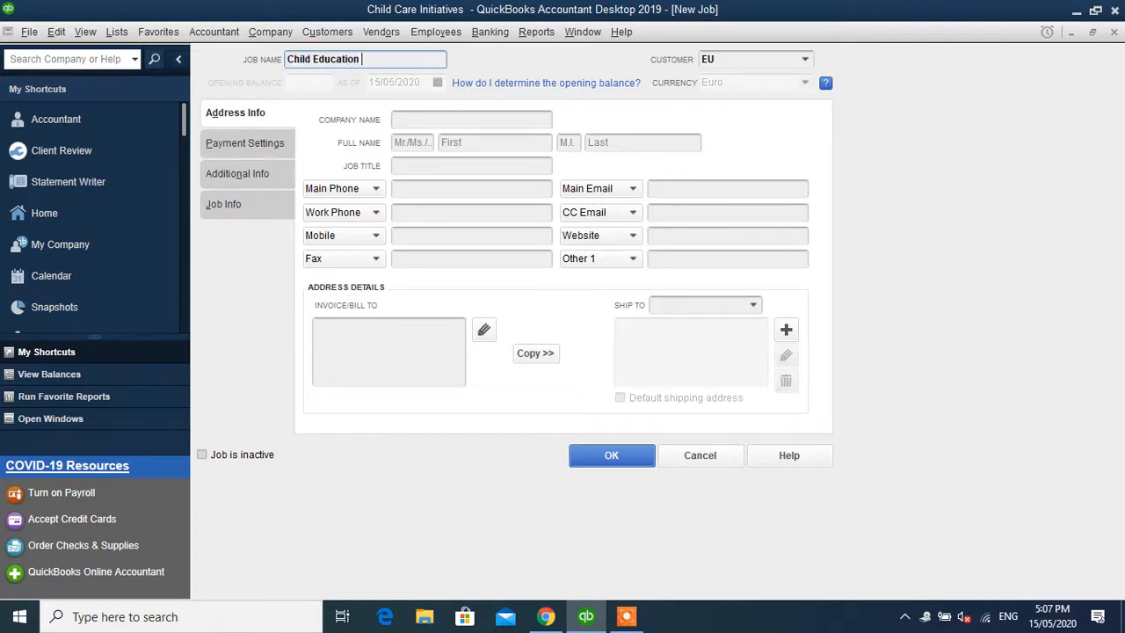
text(Programme)
click(804, 59)
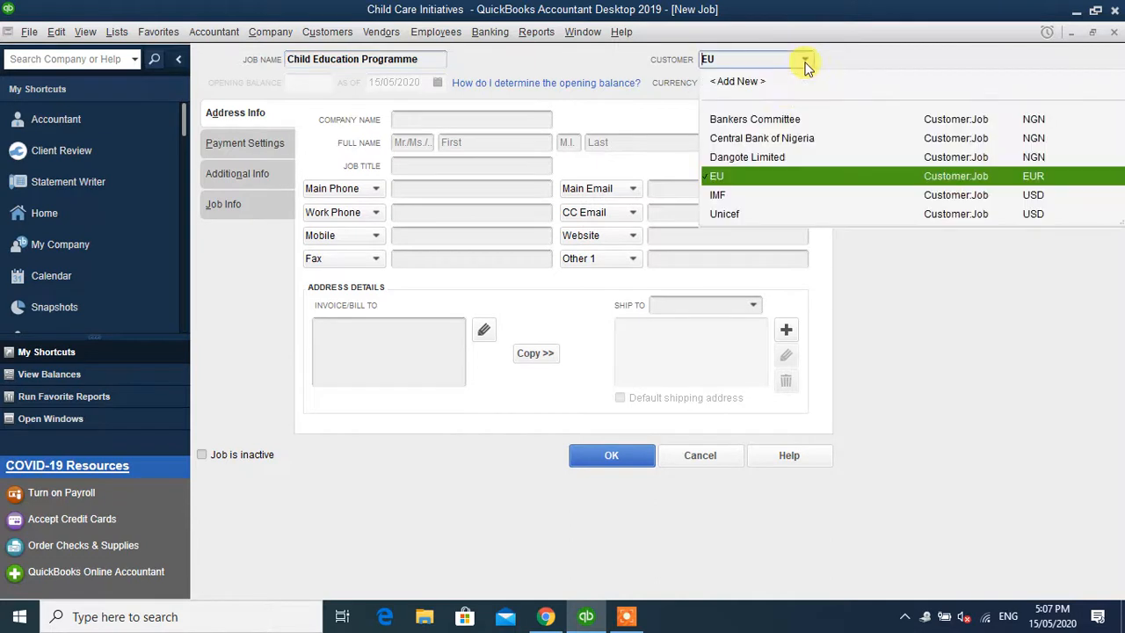
click(721, 175)
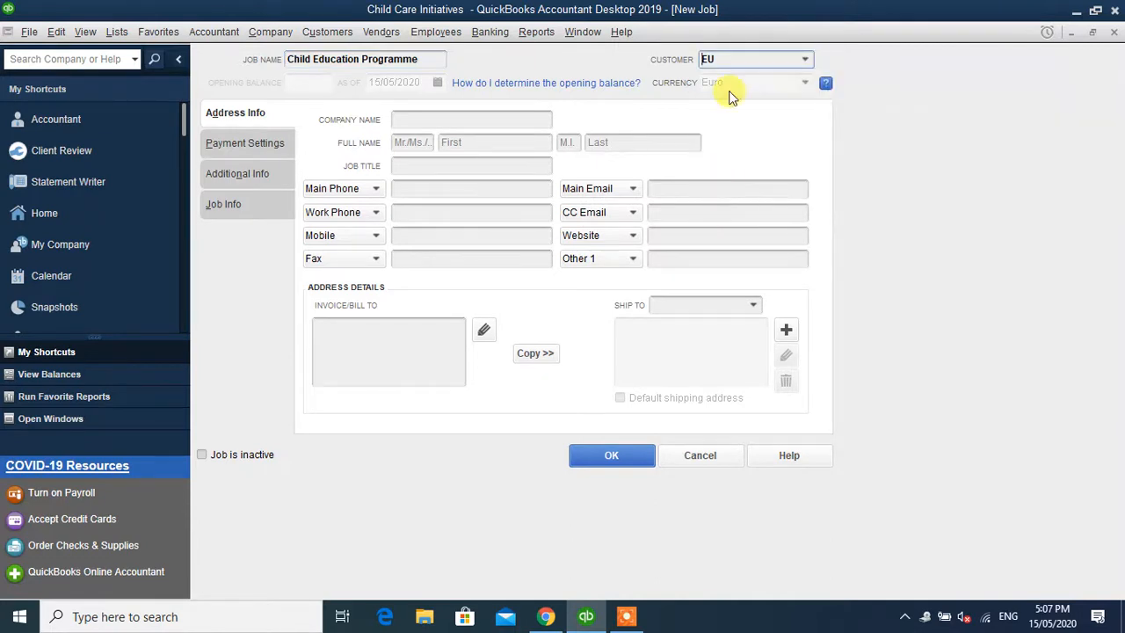
click(611, 457)
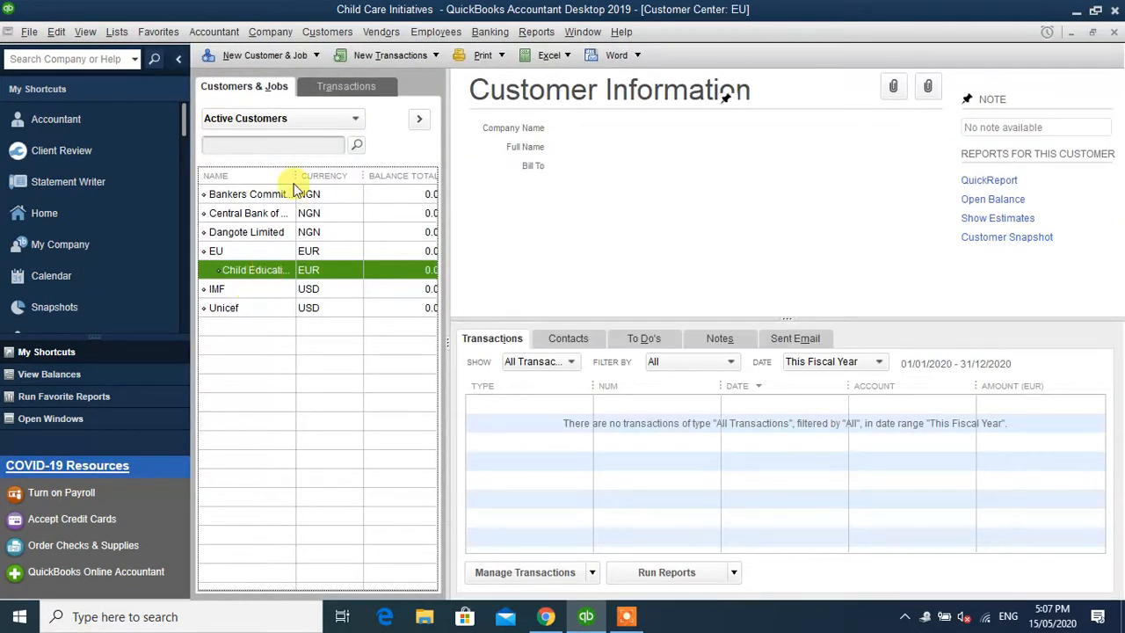
drag(296, 176, 337, 176)
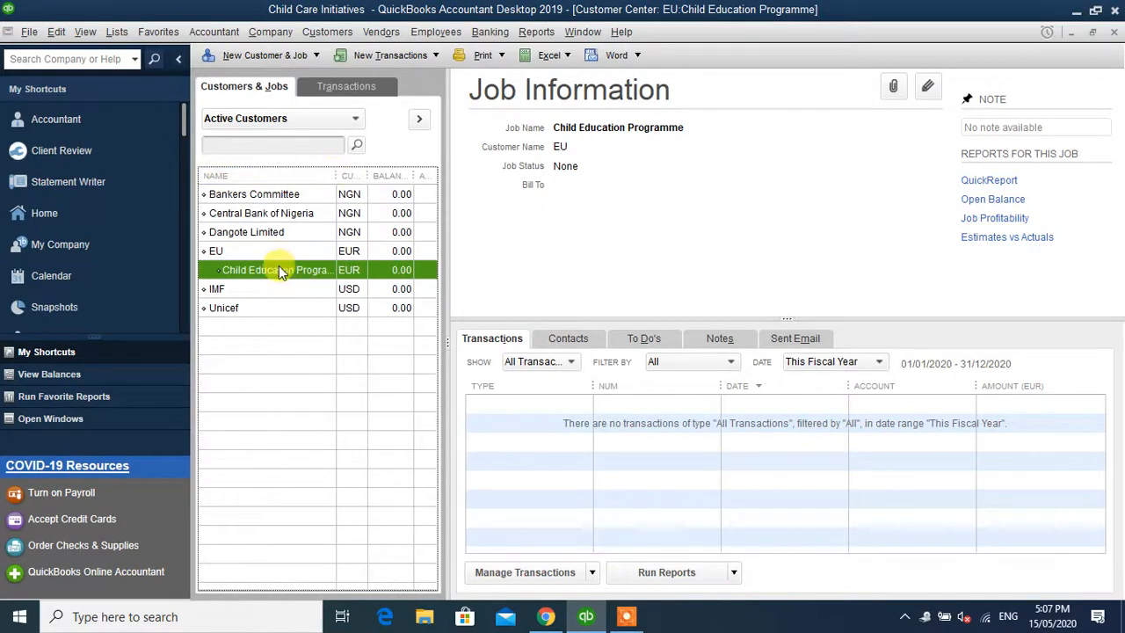
click(227, 309)
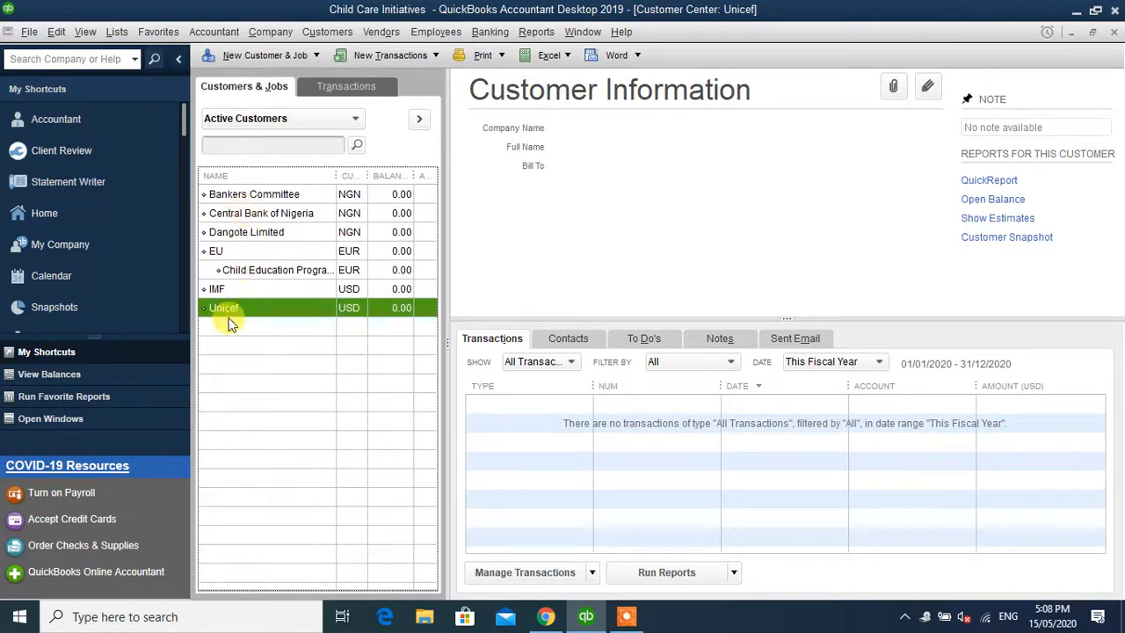
click(293, 197)
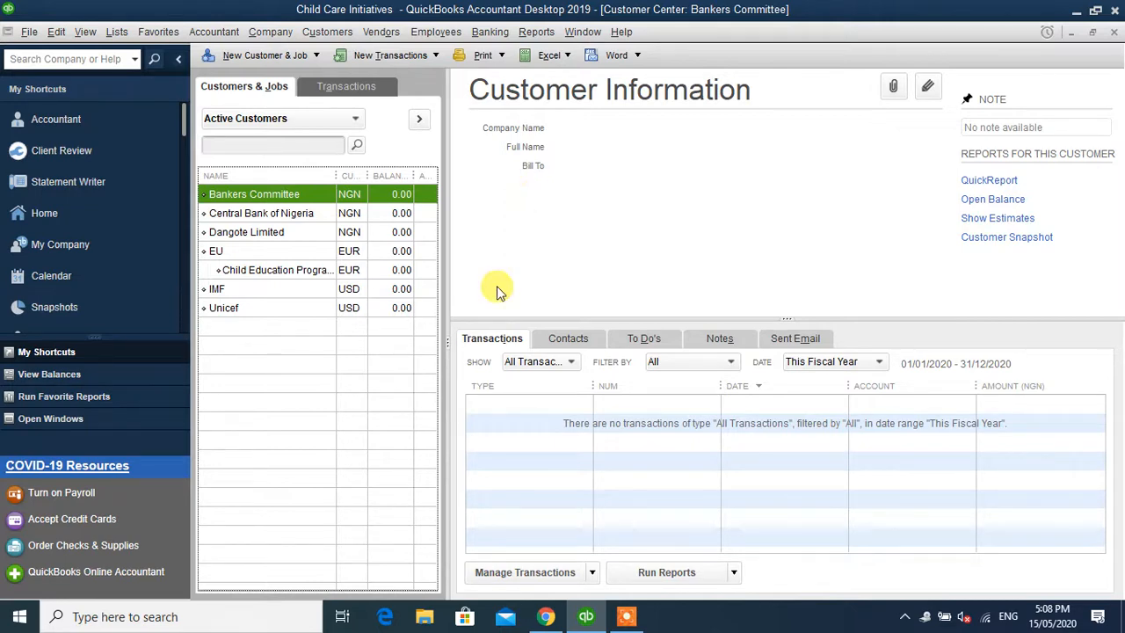
click(214, 289)
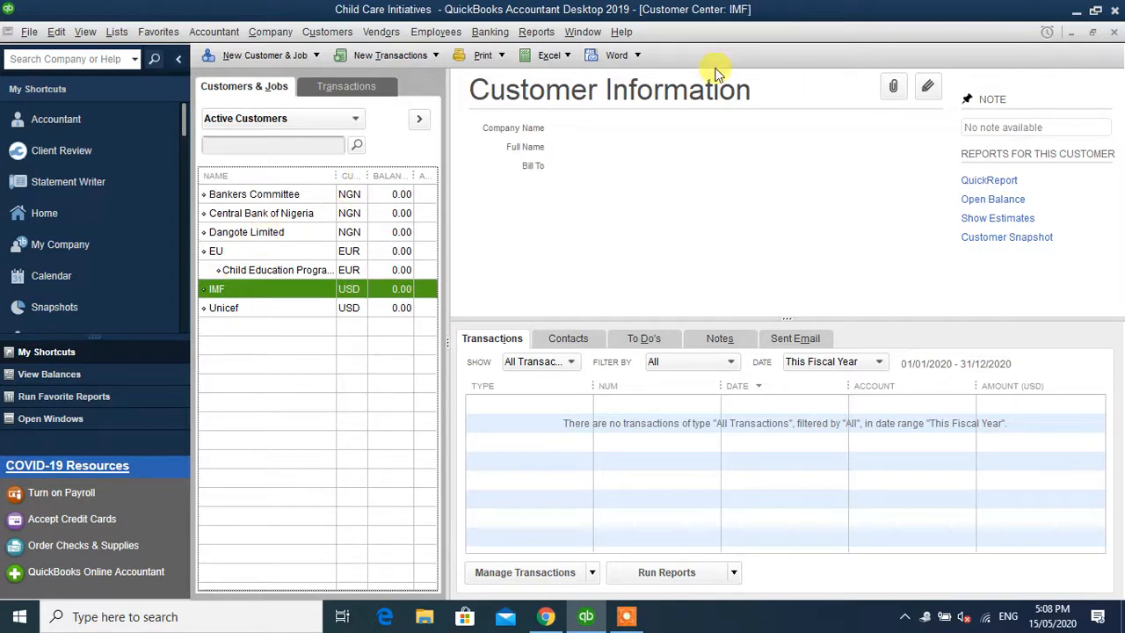
click(264, 55)
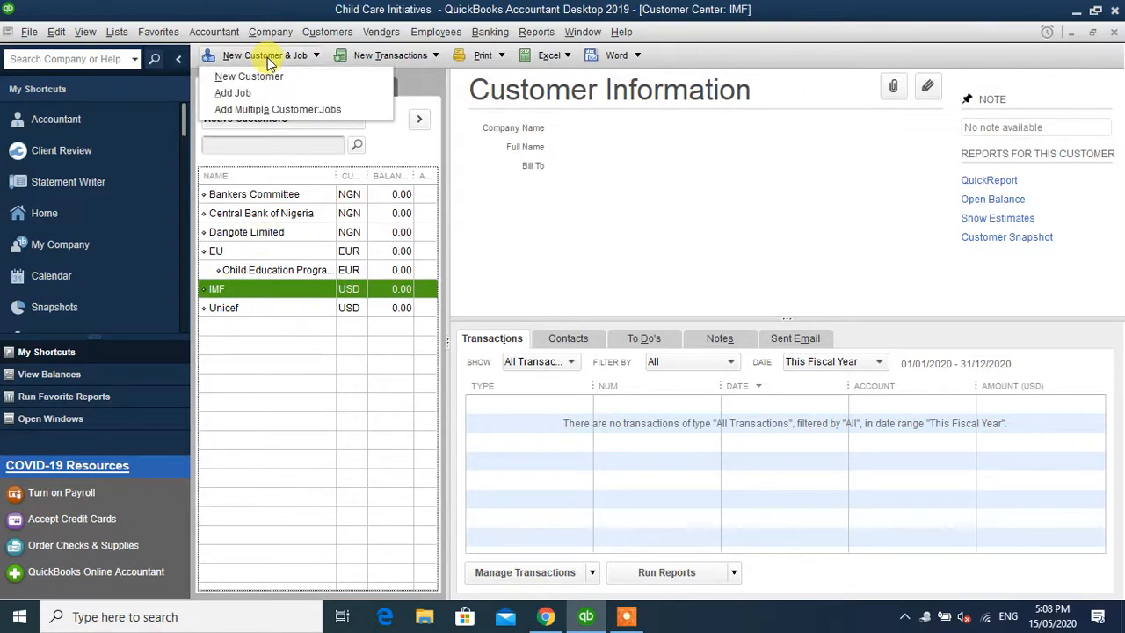
click(244, 95)
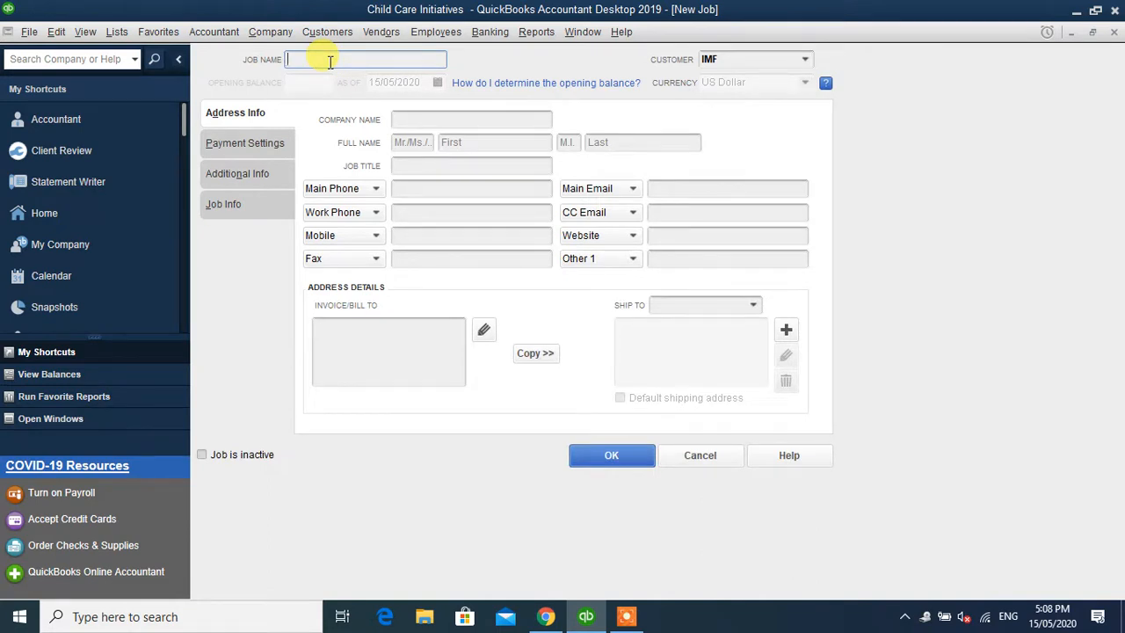
text(Child)
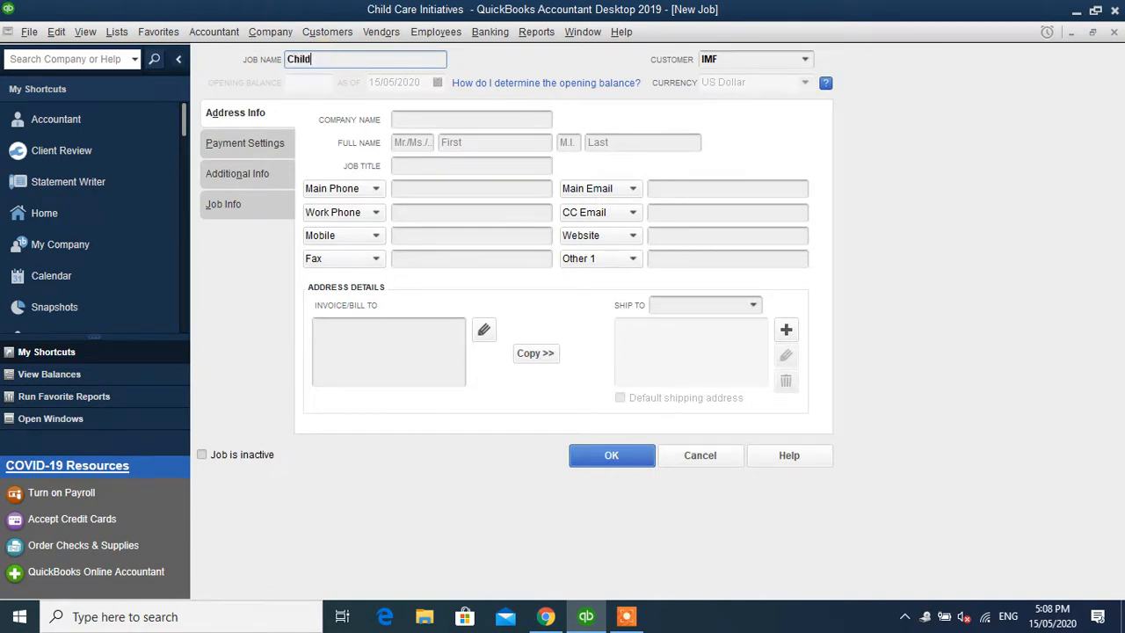
text(ren Library (Borno))
click(806, 60)
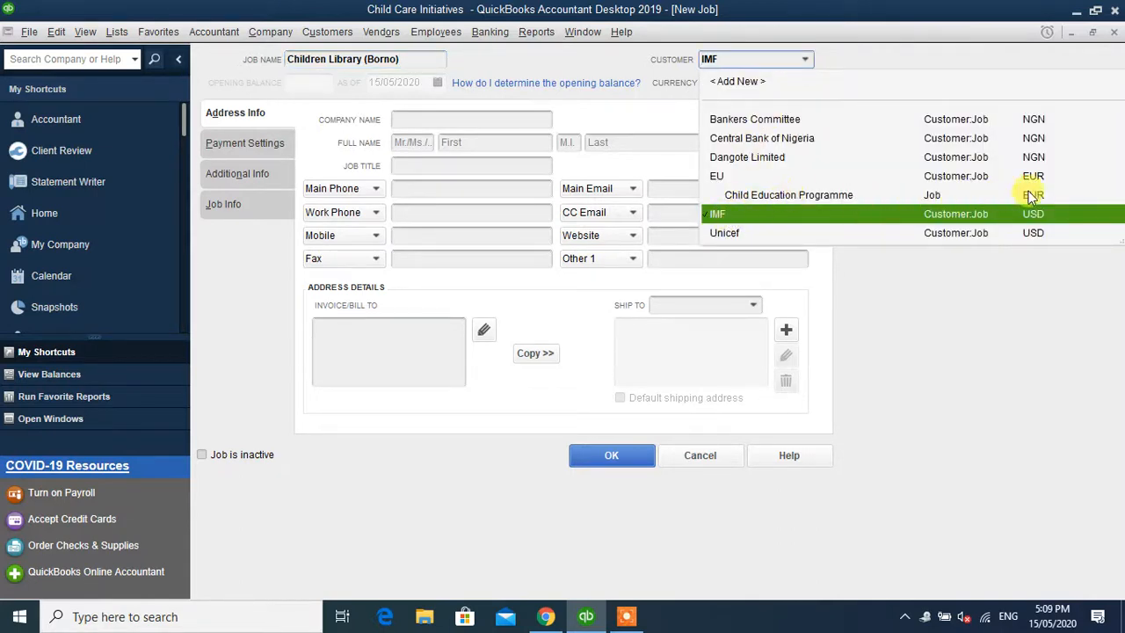
click(745, 158)
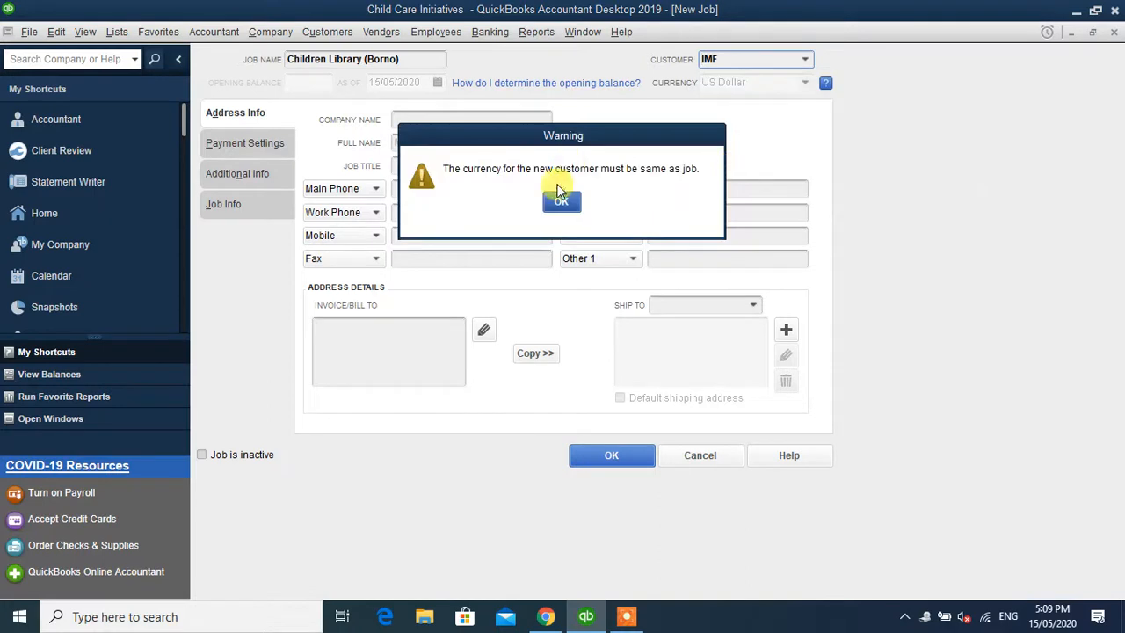
click(562, 204)
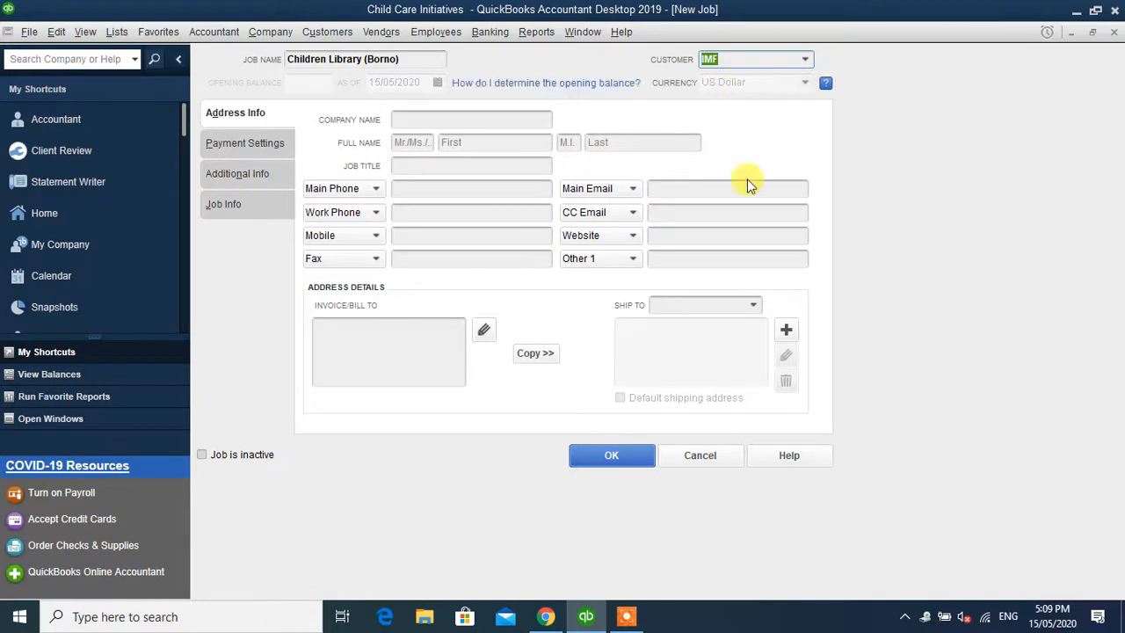
click(719, 455)
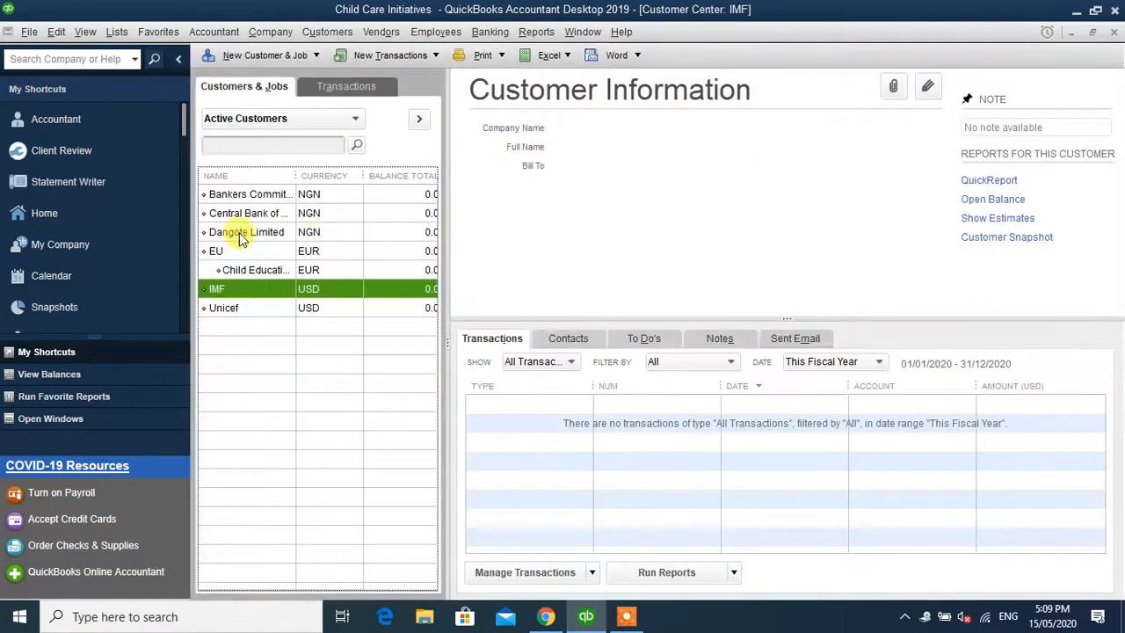
Step: Add and save a job named Children Library under the Dangote Limited customer, then widen the customer list's Name column
click(233, 232)
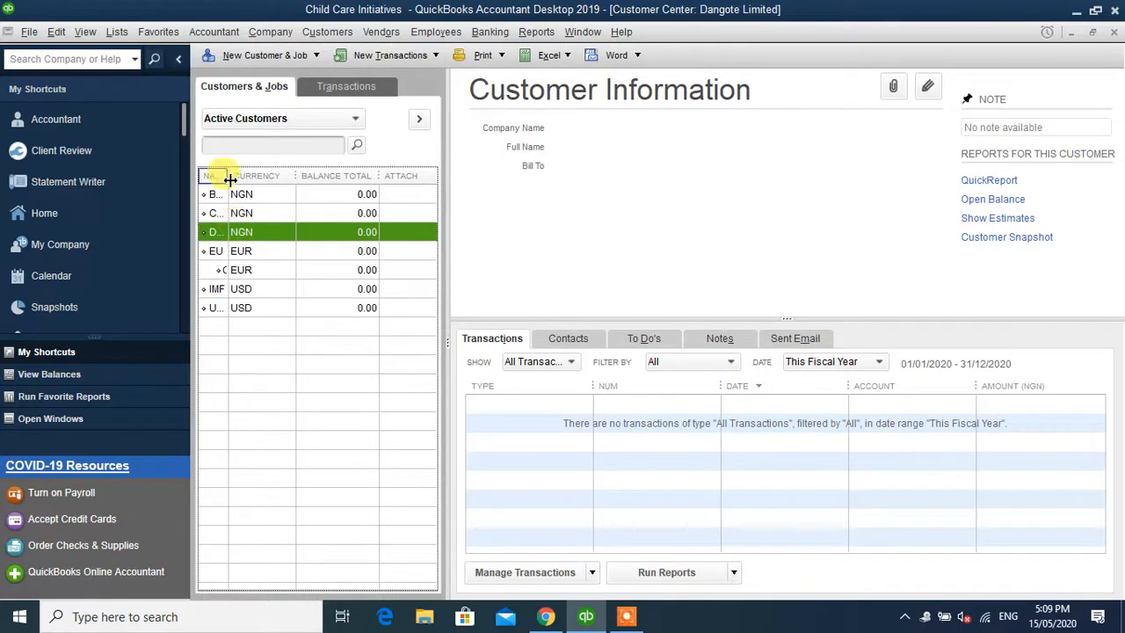
drag(228, 178, 356, 177)
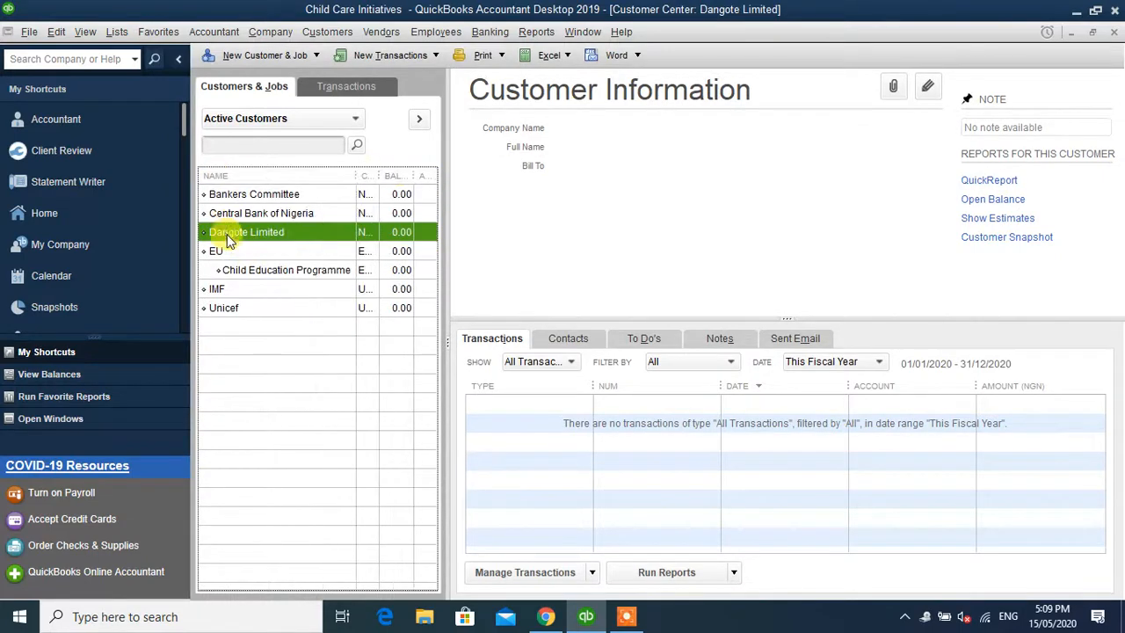
click(264, 54)
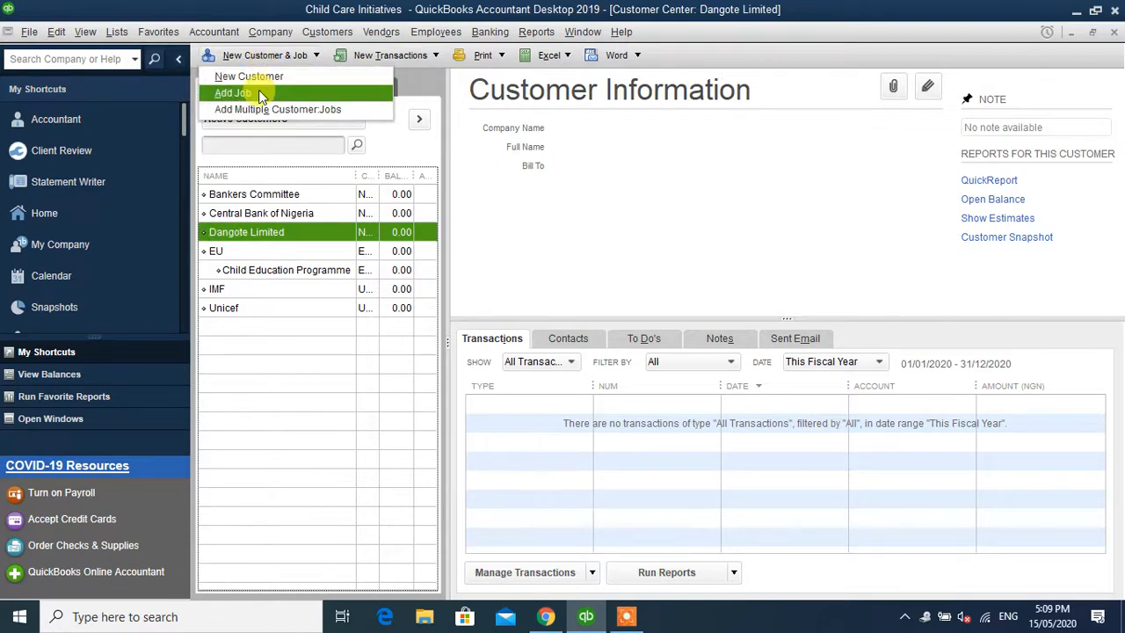
click(258, 92)
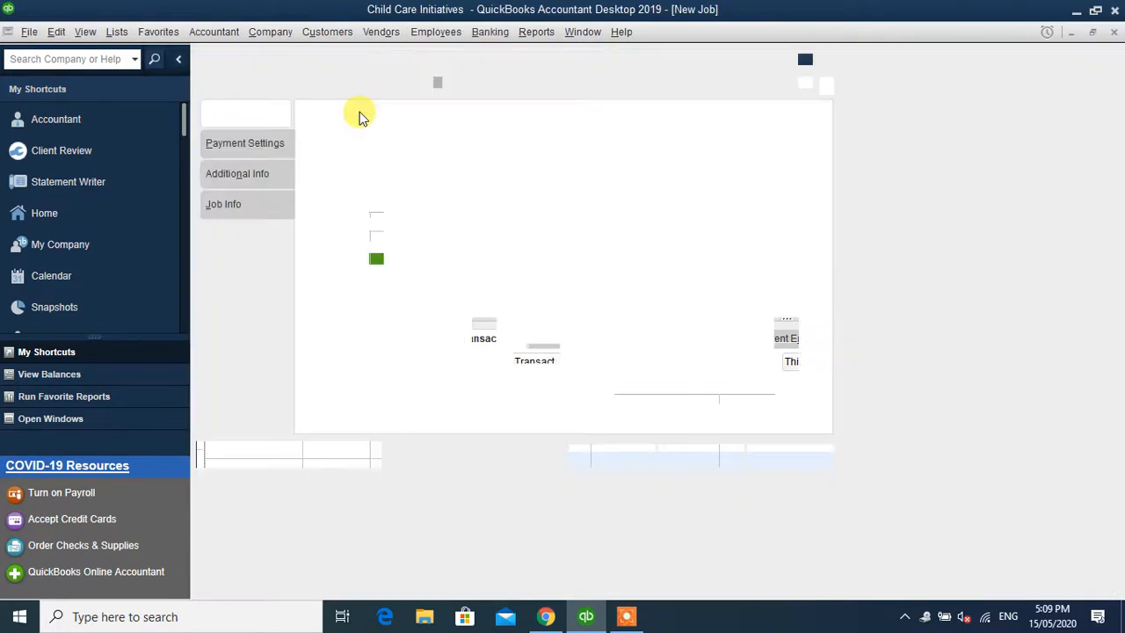
text(Chi)
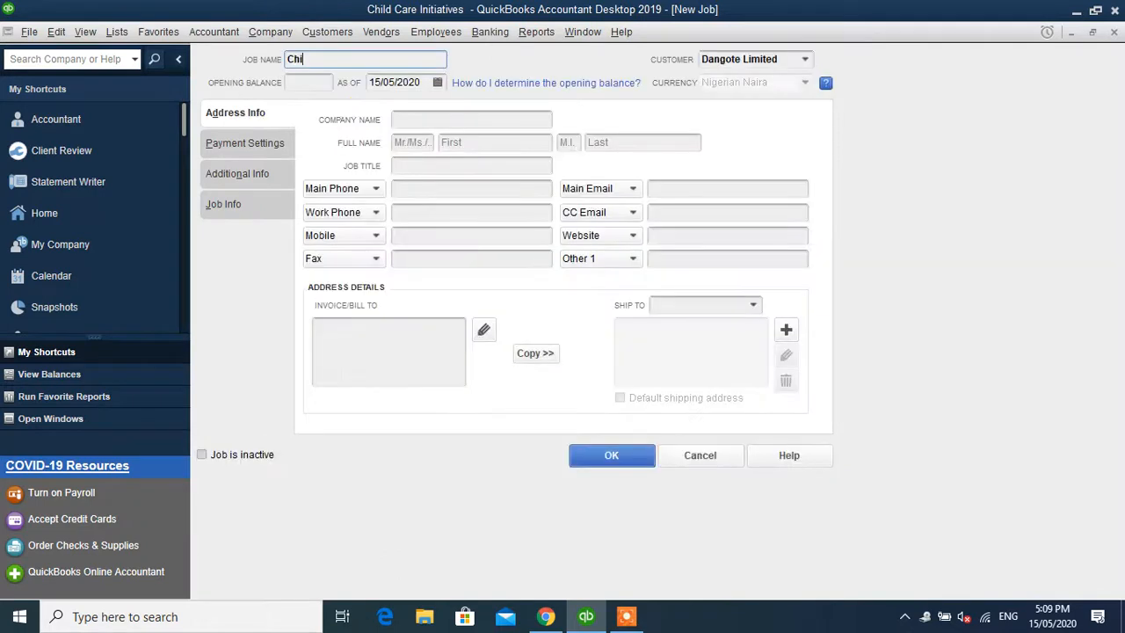
text(ldren Library)
click(614, 456)
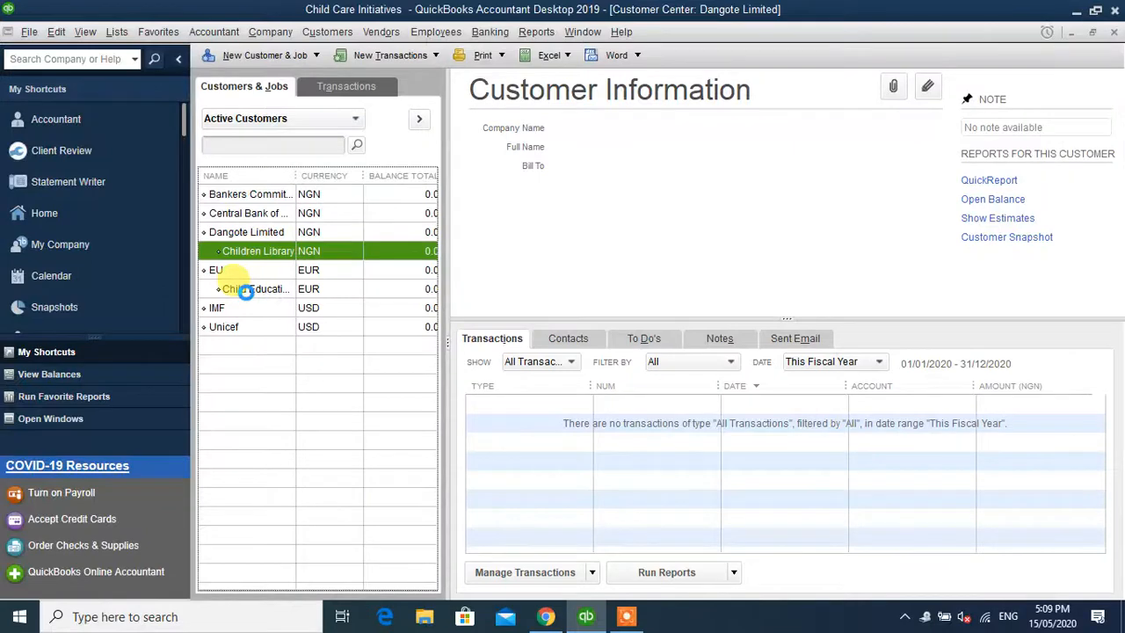
double_click(295, 176)
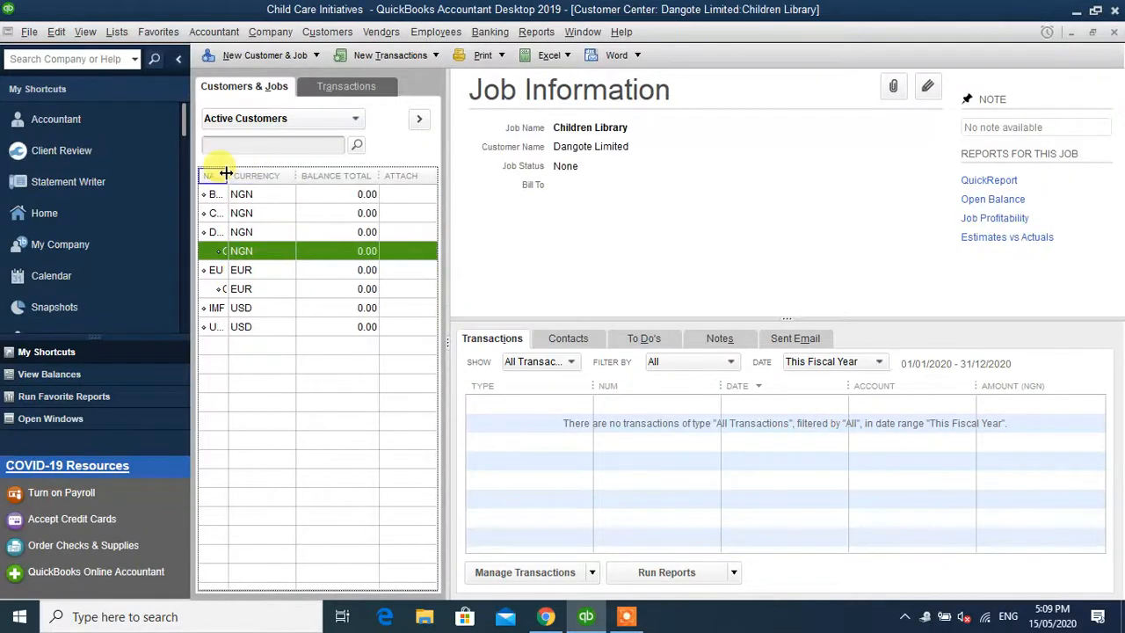
drag(227, 173, 325, 176)
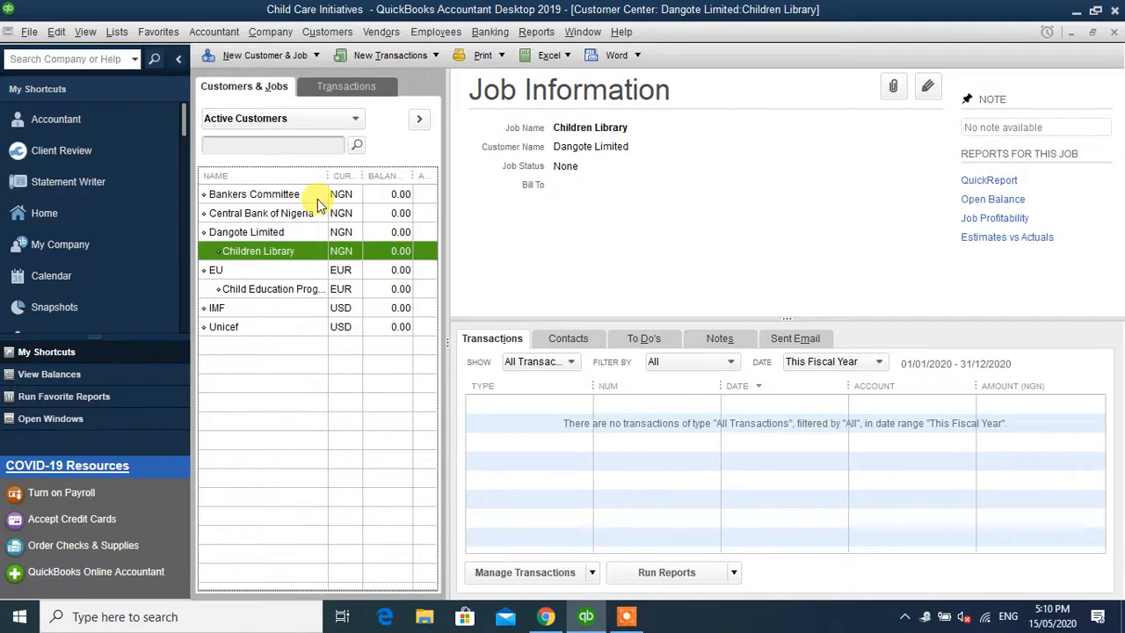
click(545, 35)
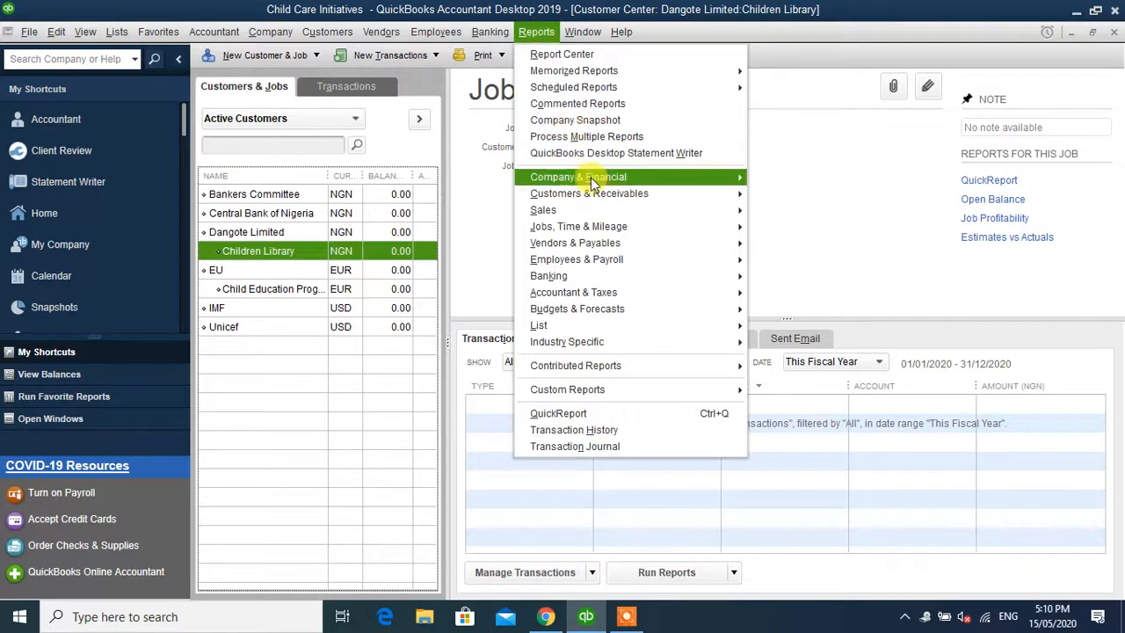
mouse_move(610, 176)
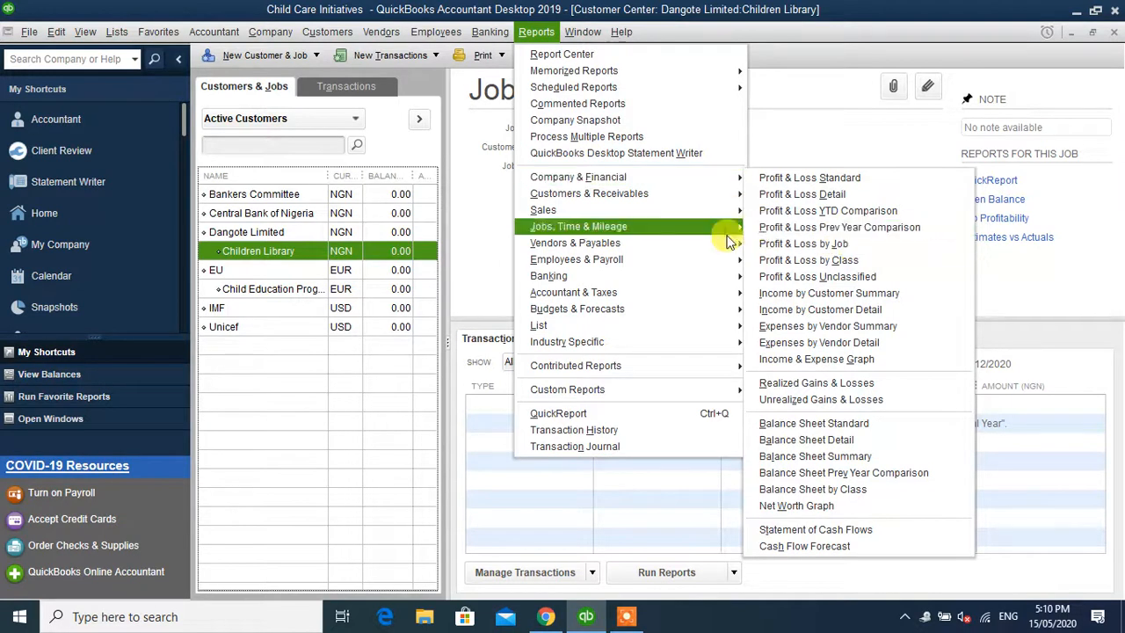
mouse_move(717, 232)
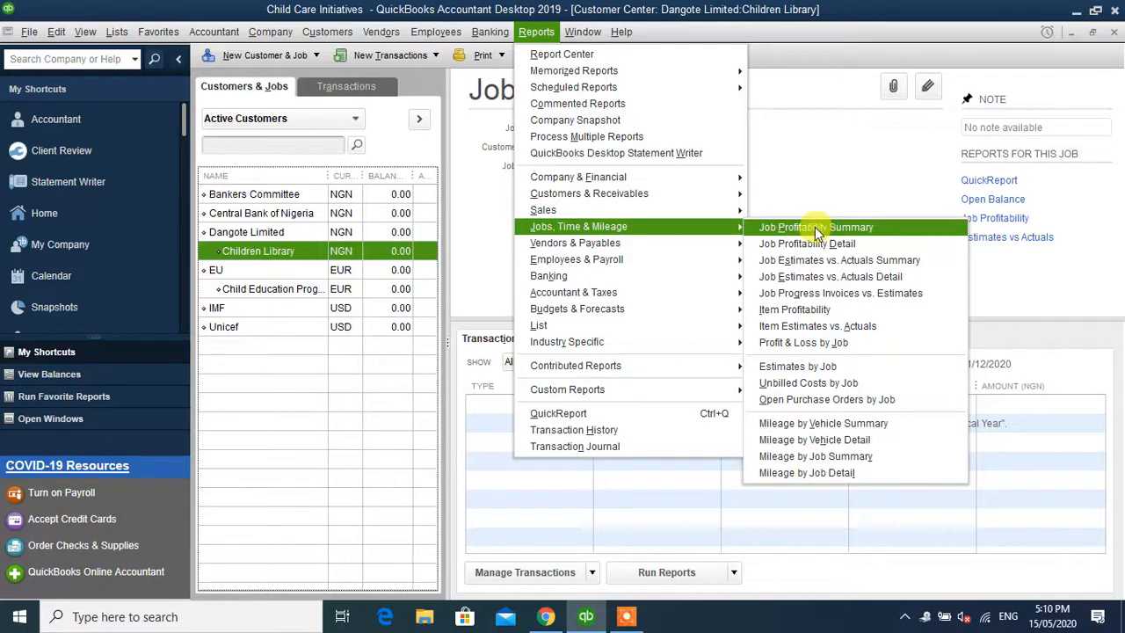
click(768, 185)
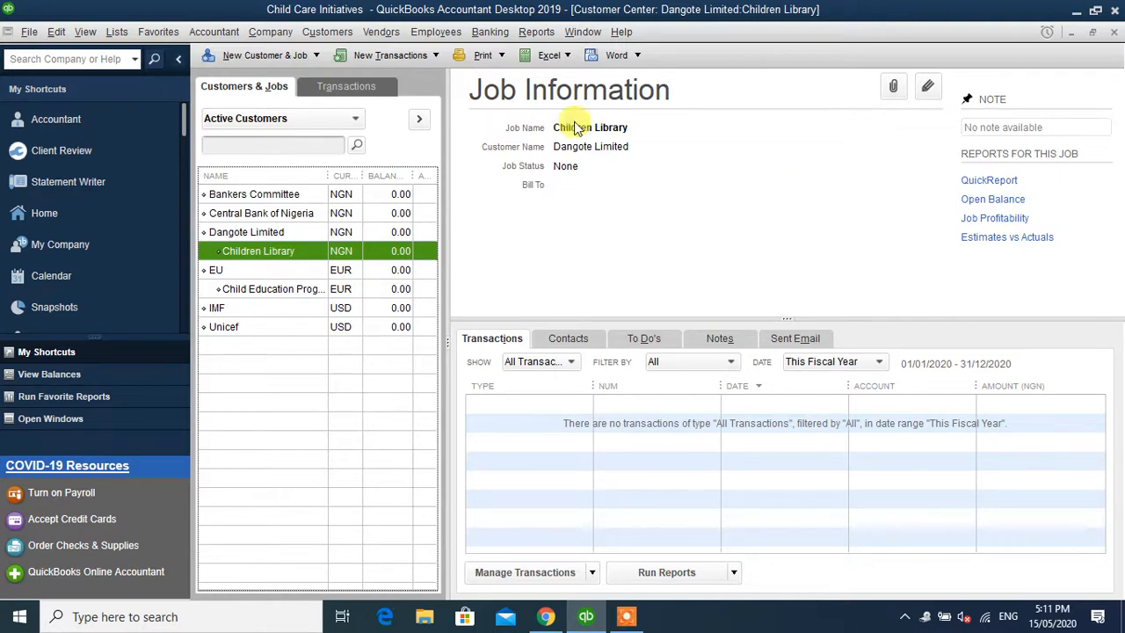
click(114, 31)
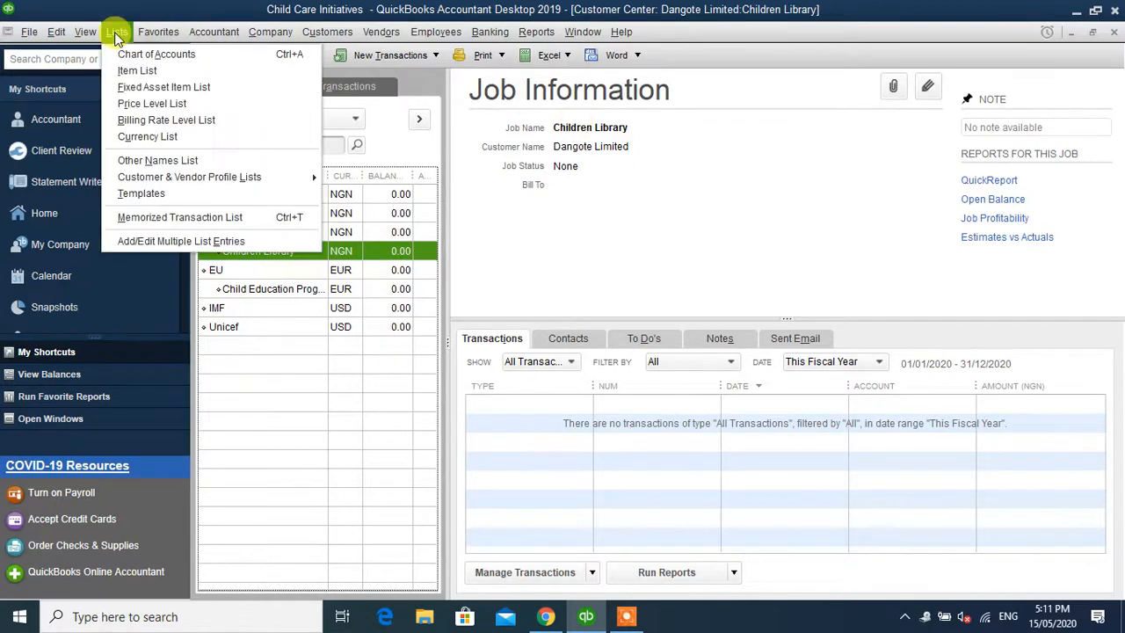
Step: Turn on class tracking for transactions in the company's accounting preferences and save the change
click(54, 34)
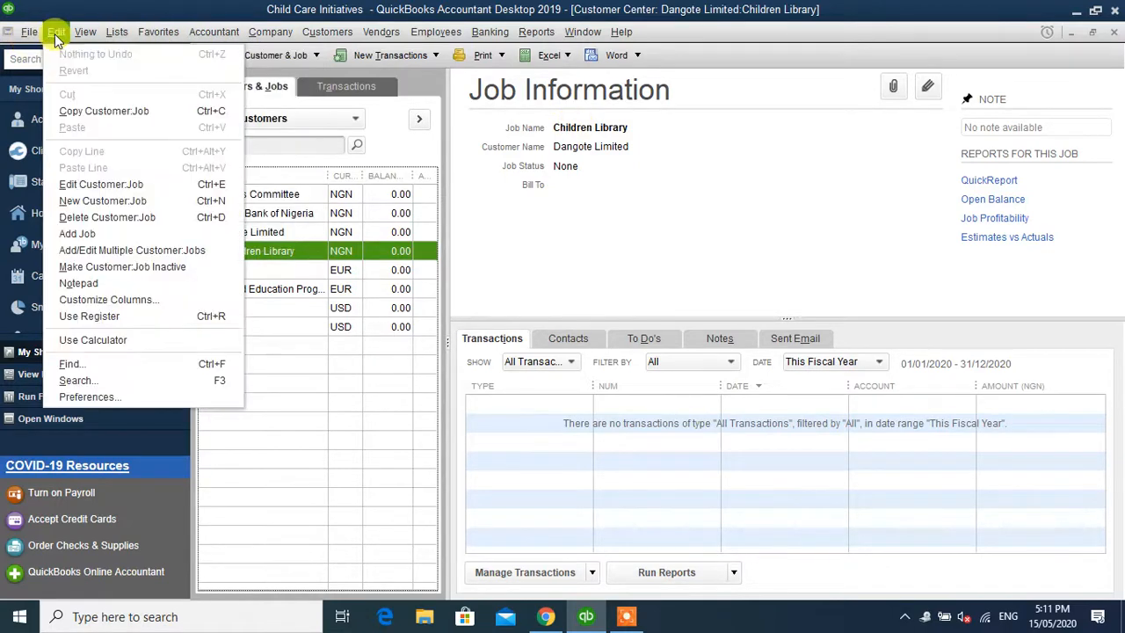
click(86, 398)
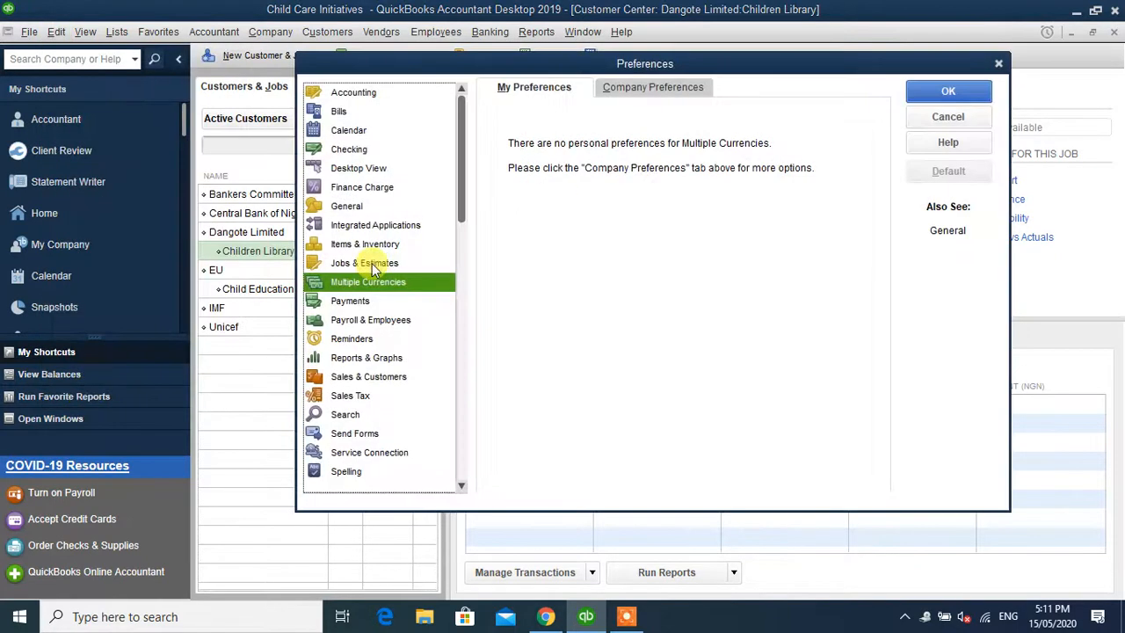
click(353, 92)
click(615, 87)
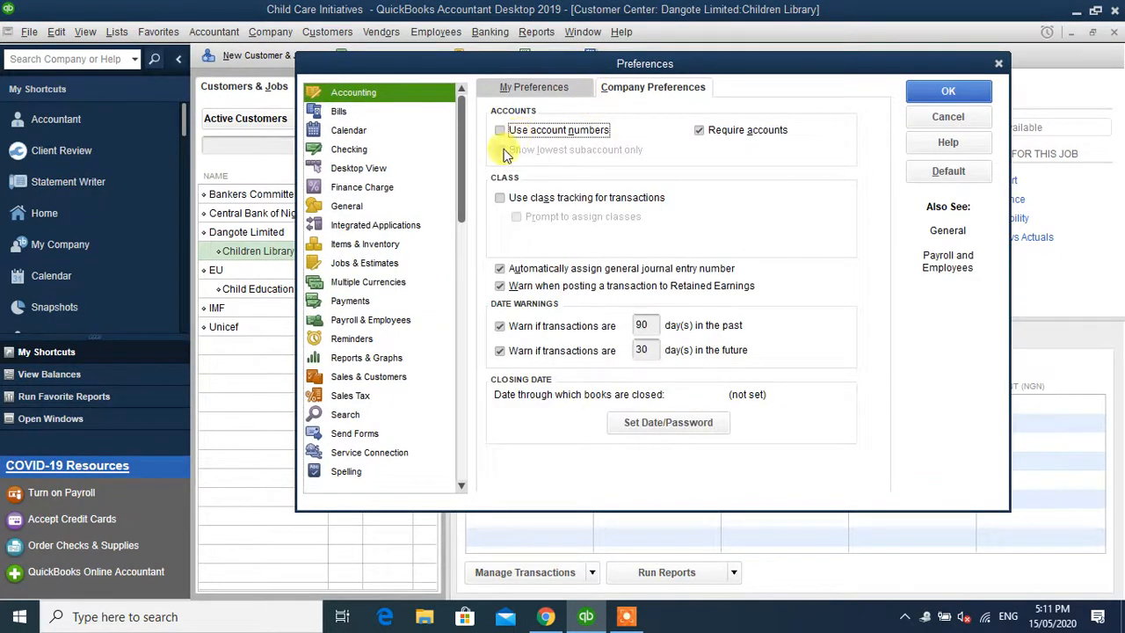
click(500, 198)
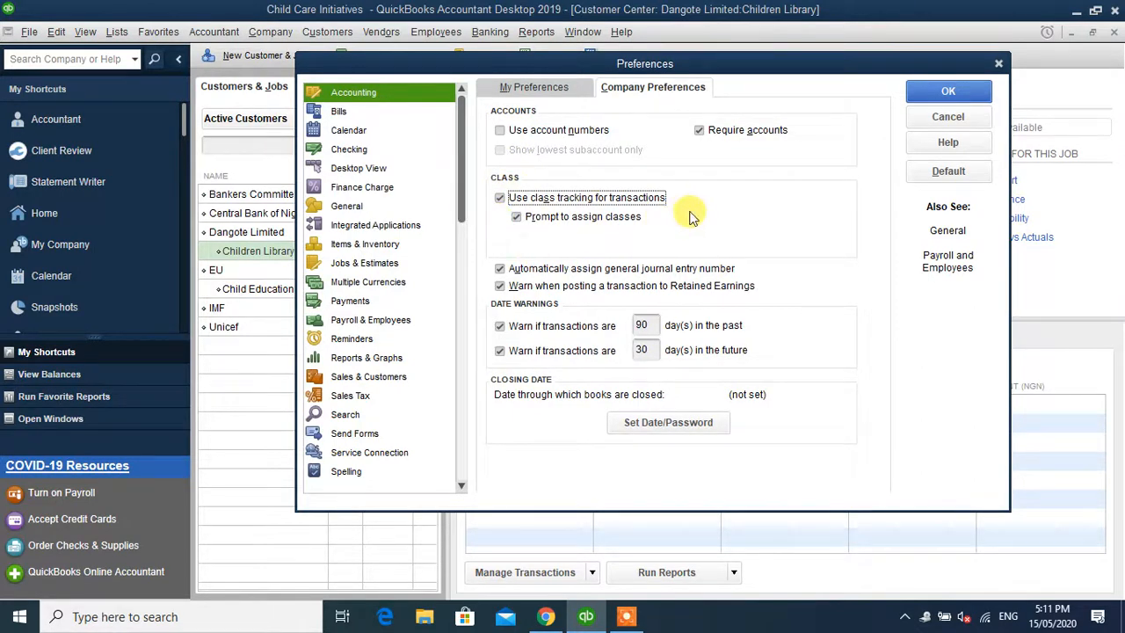
click(942, 95)
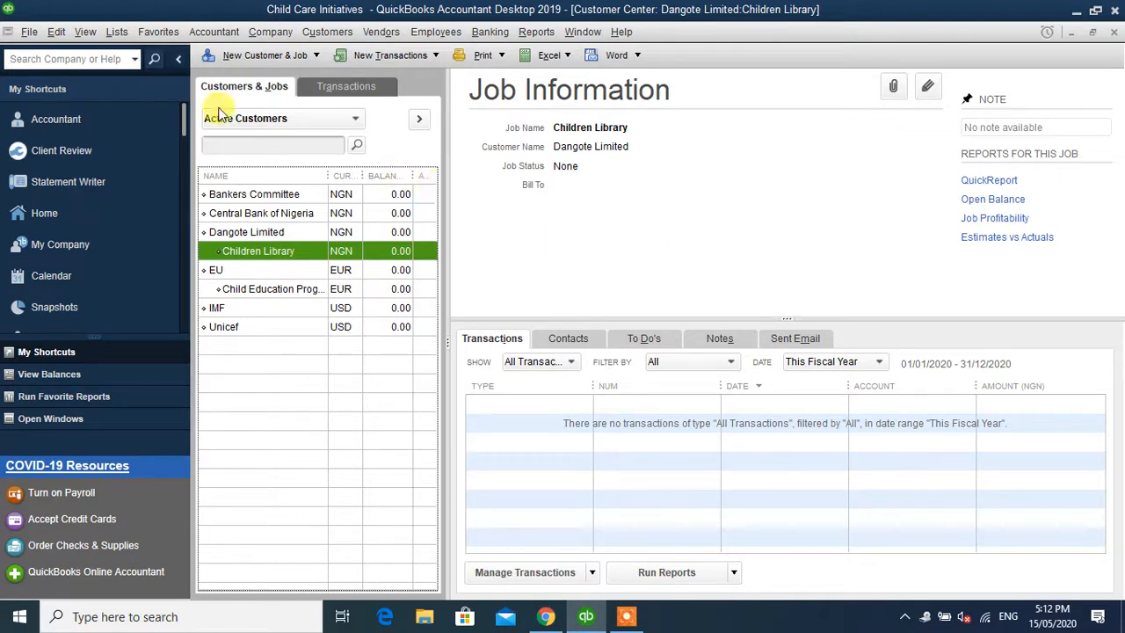
Step: Open the class list, then add and save a class named Lagos
click(116, 31)
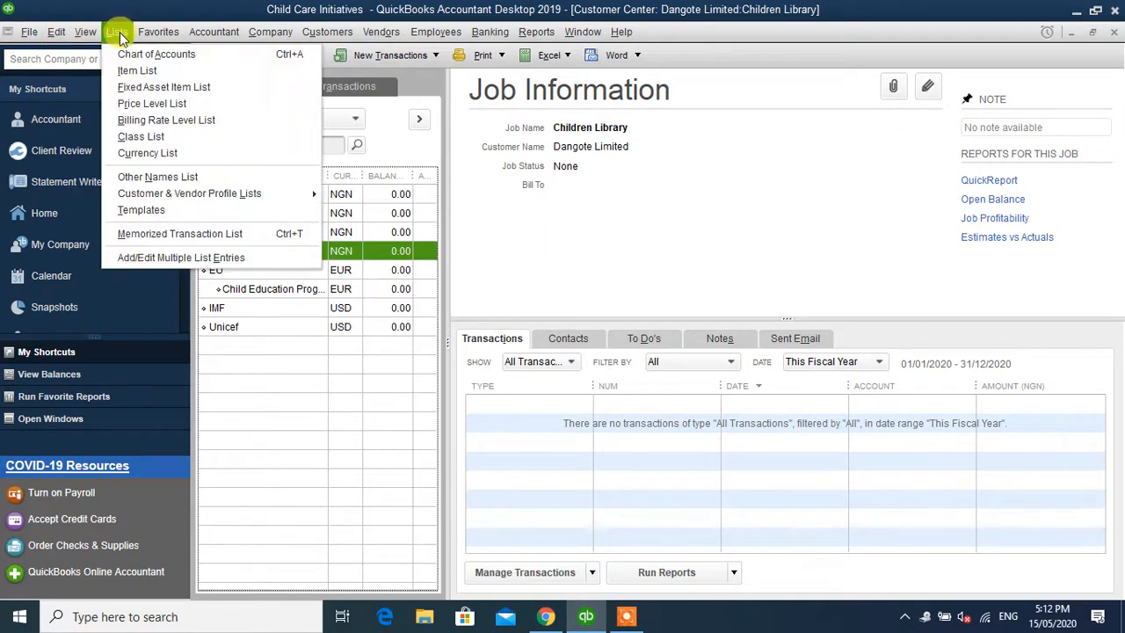
click(154, 136)
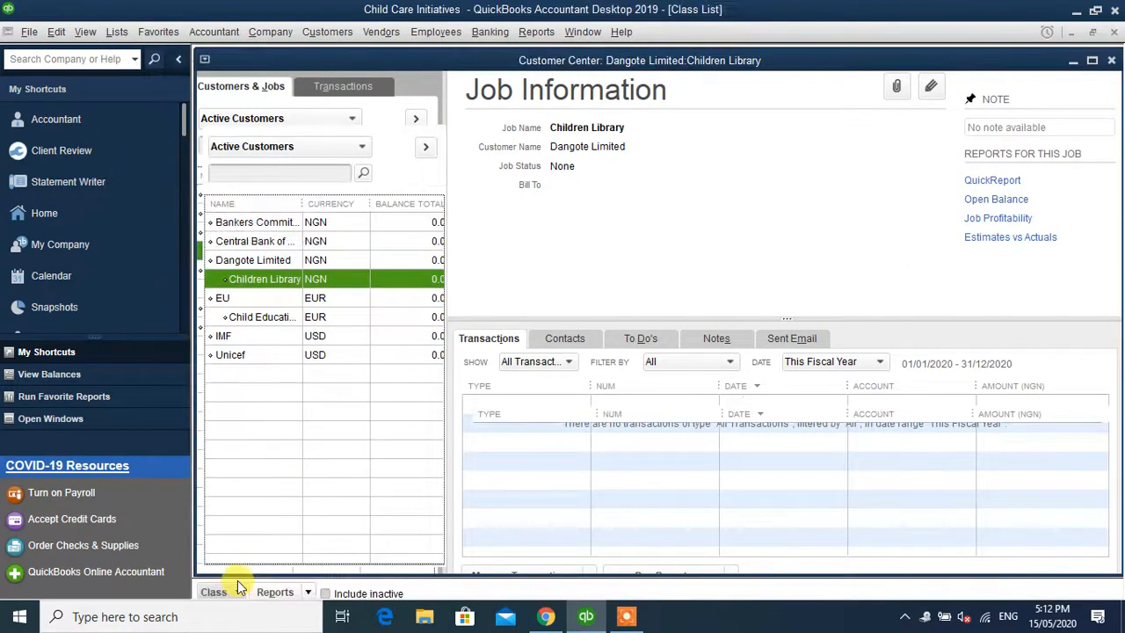
click(235, 590)
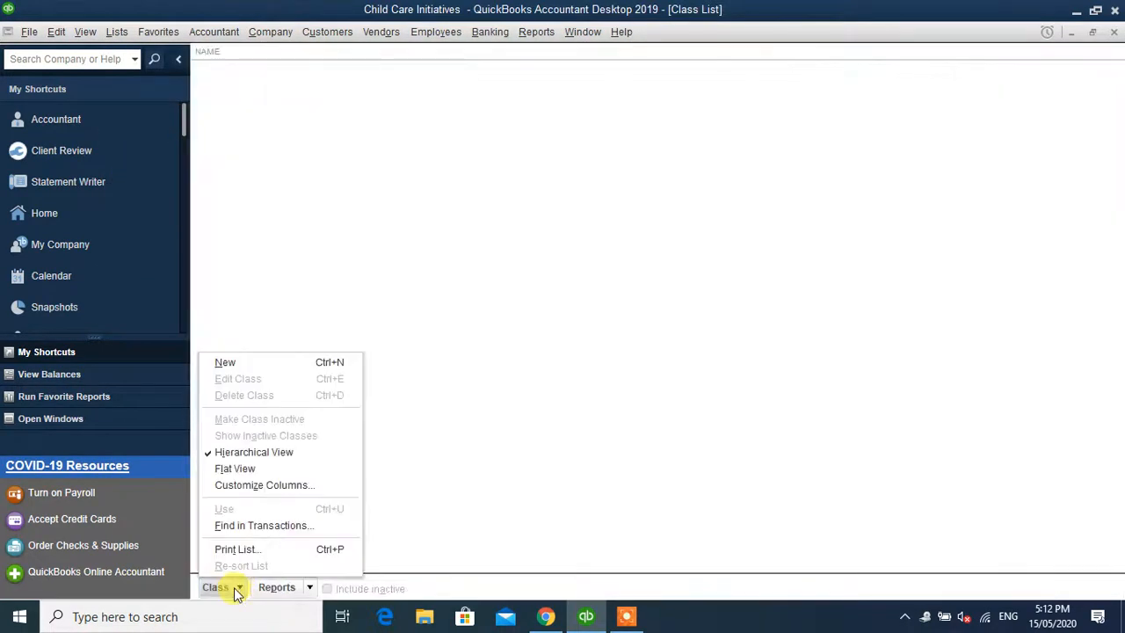
click(232, 364)
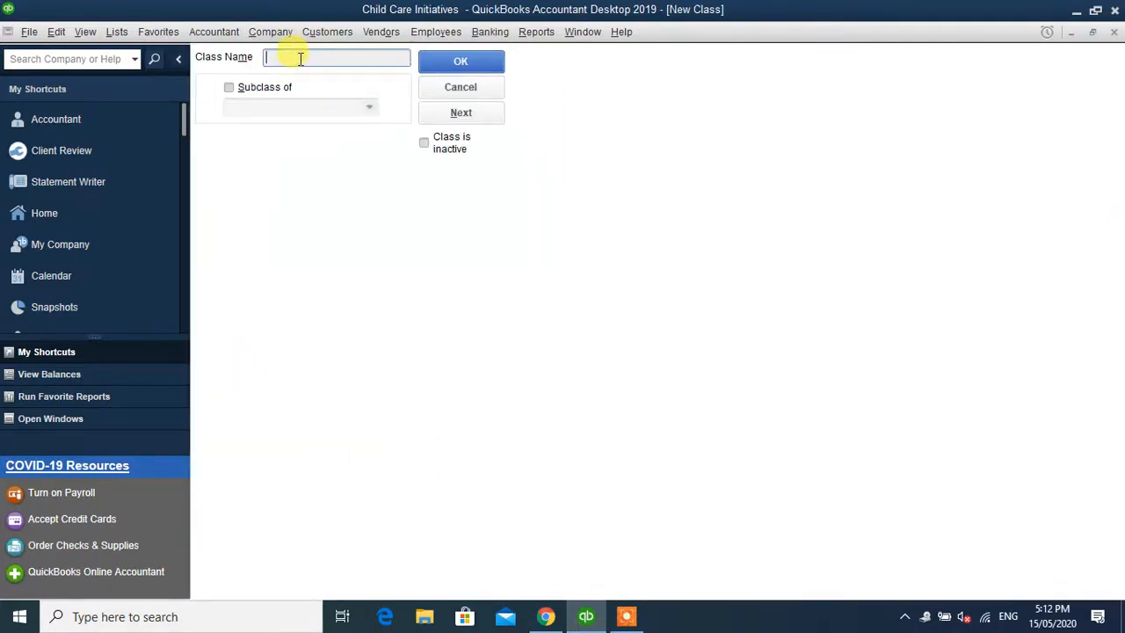
text(Lagos)
click(443, 61)
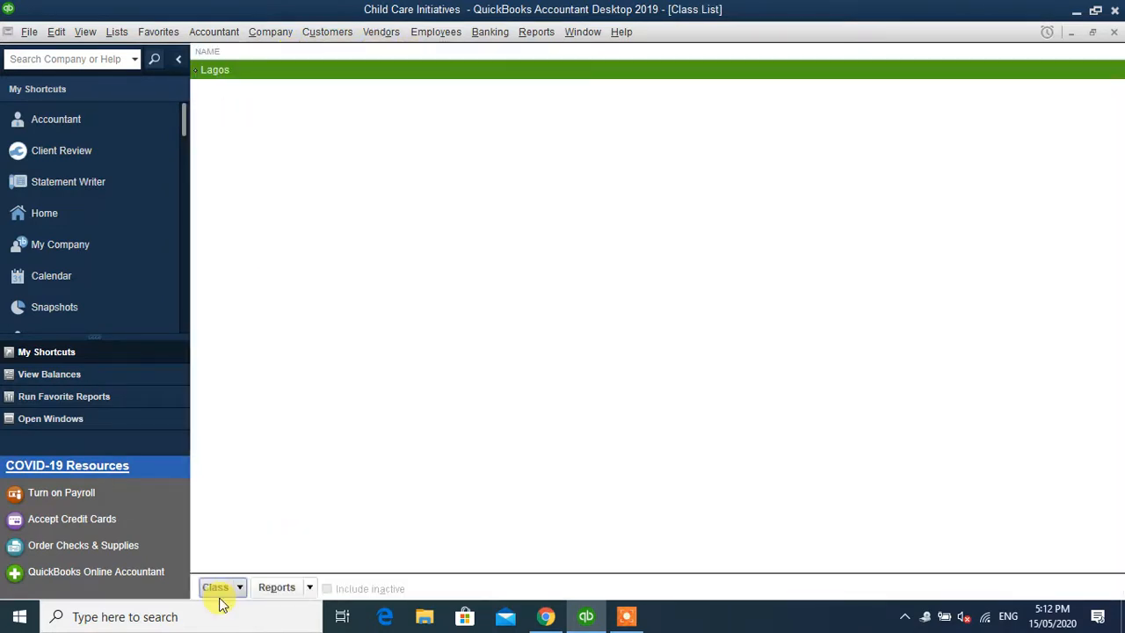
Step: Add a class named Abuja to the class list and save it
click(218, 588)
click(268, 364)
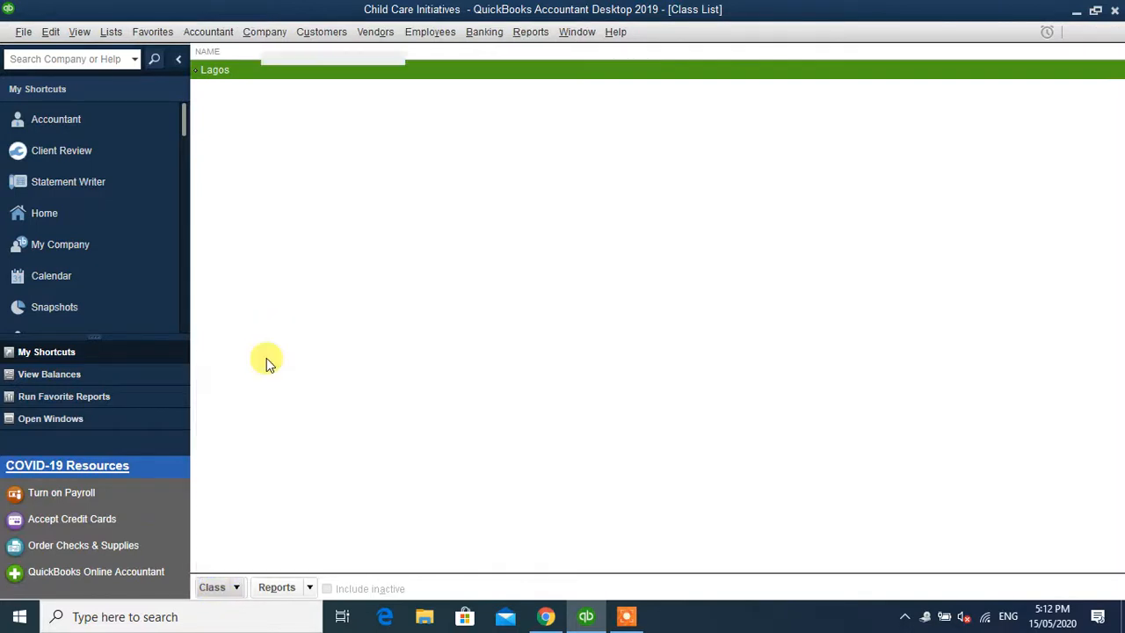
text(Abuja)
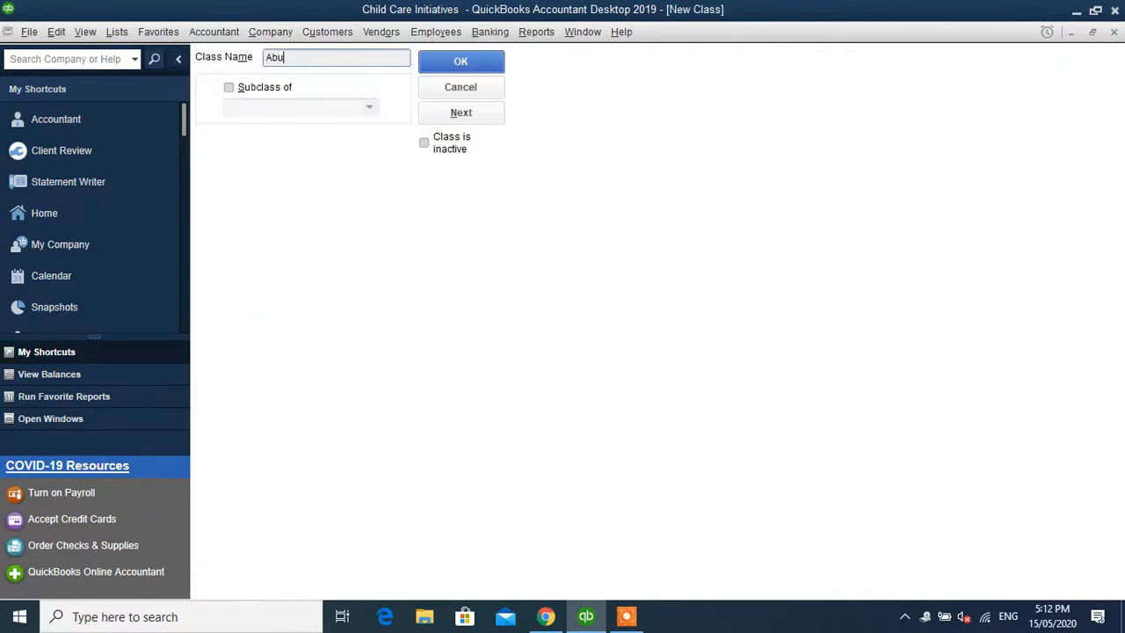
click(431, 58)
Step: Add a class named Jos to the class list and save it
click(224, 587)
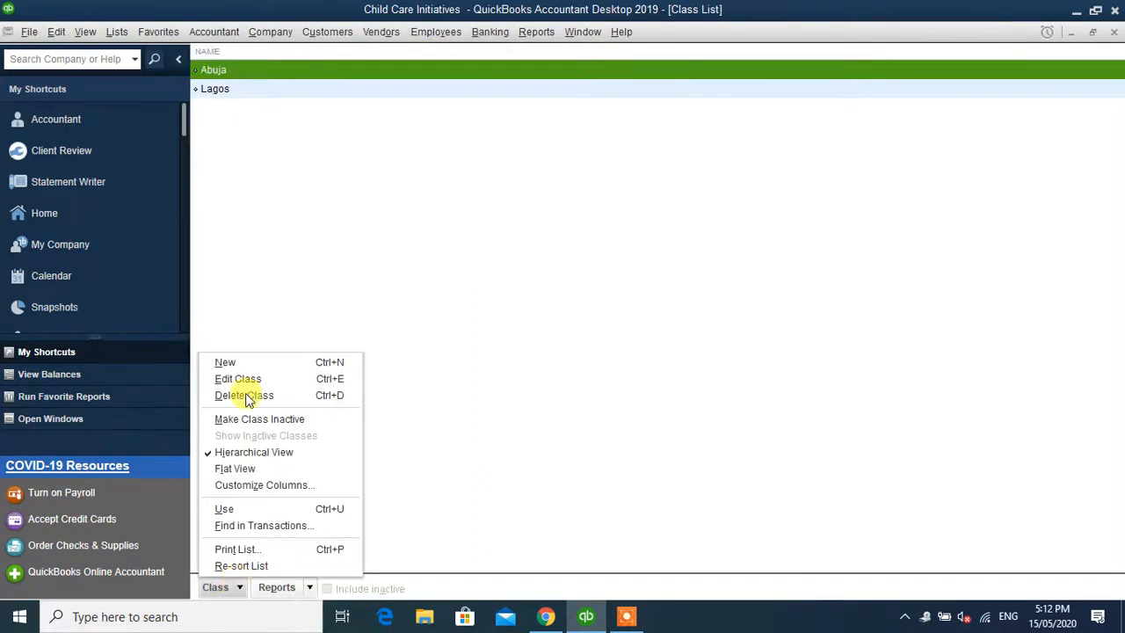
click(245, 363)
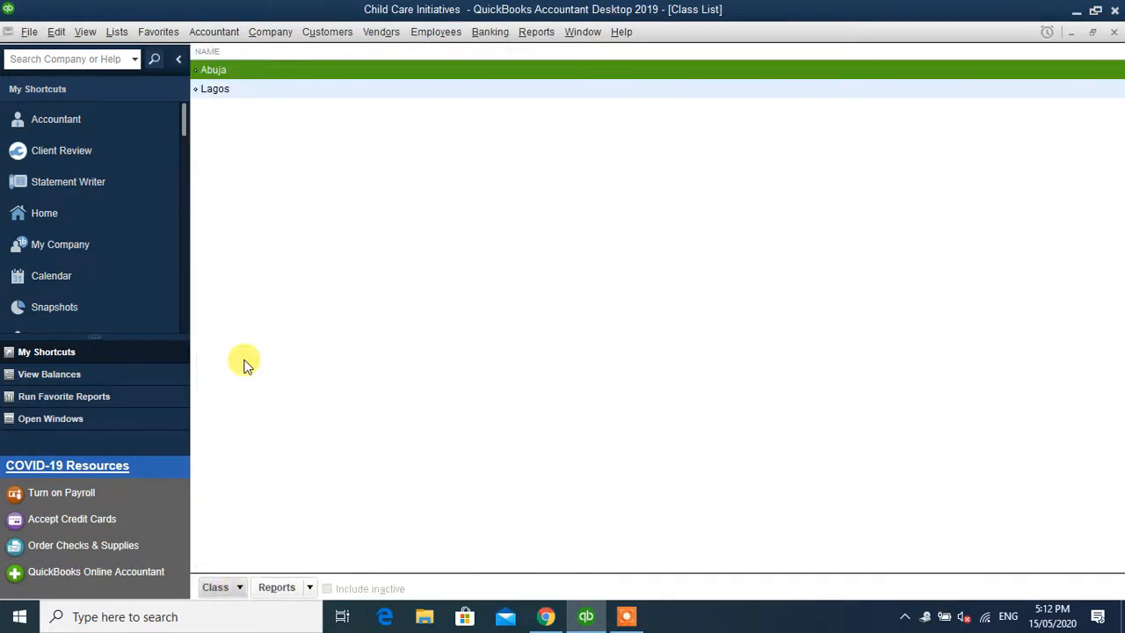
text(Jos)
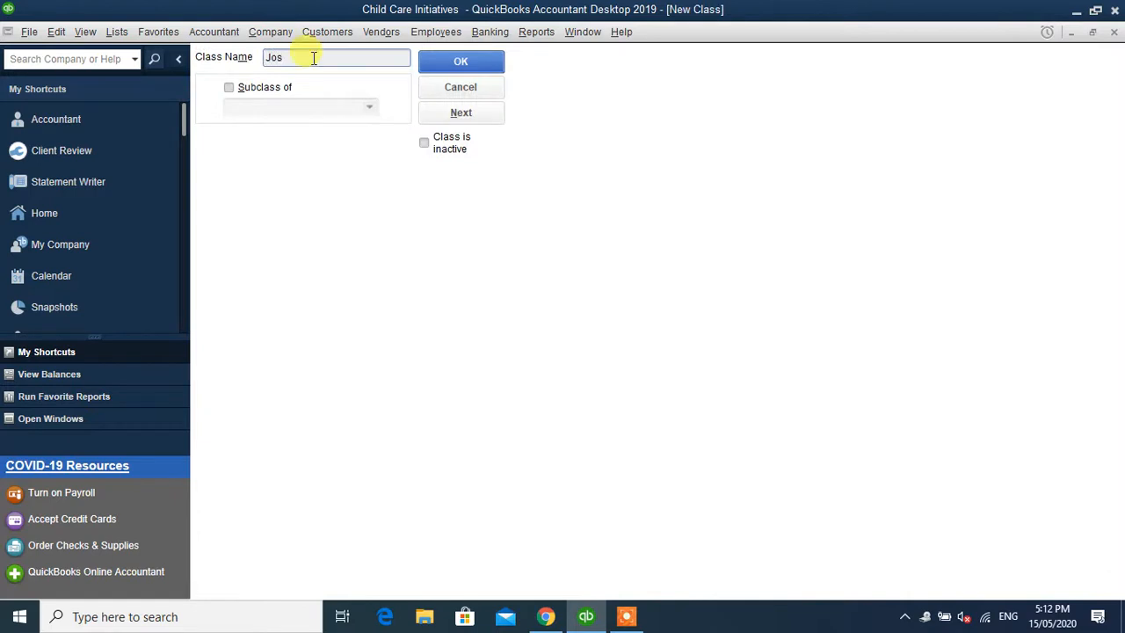
click(443, 69)
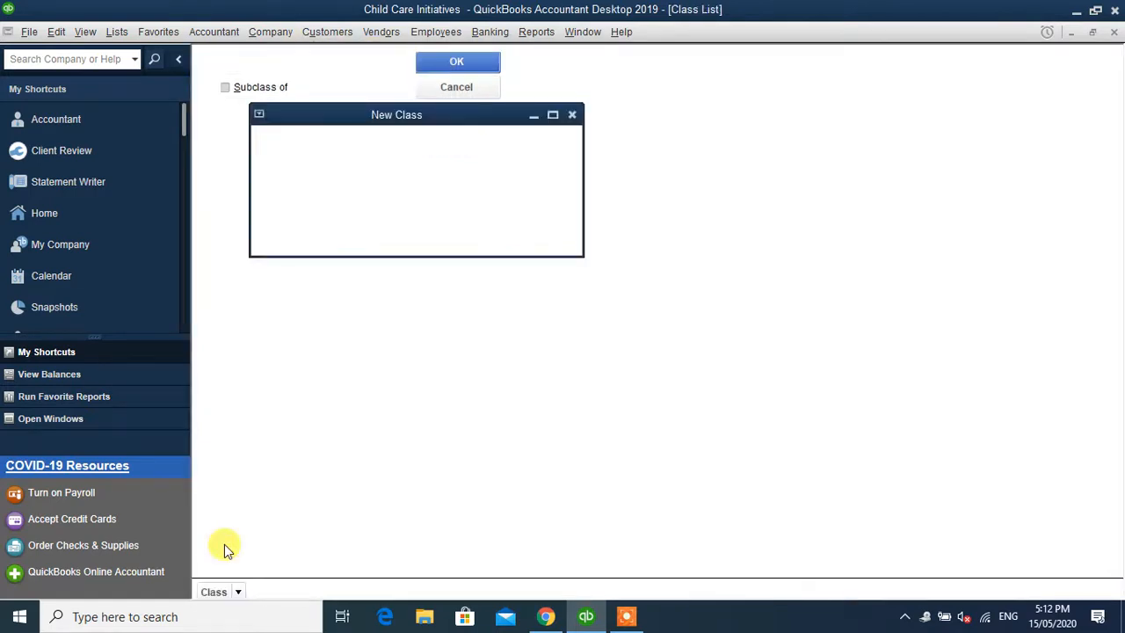
Step: Add and save a class named Borno in the class list, and return to the home page
click(222, 587)
click(273, 364)
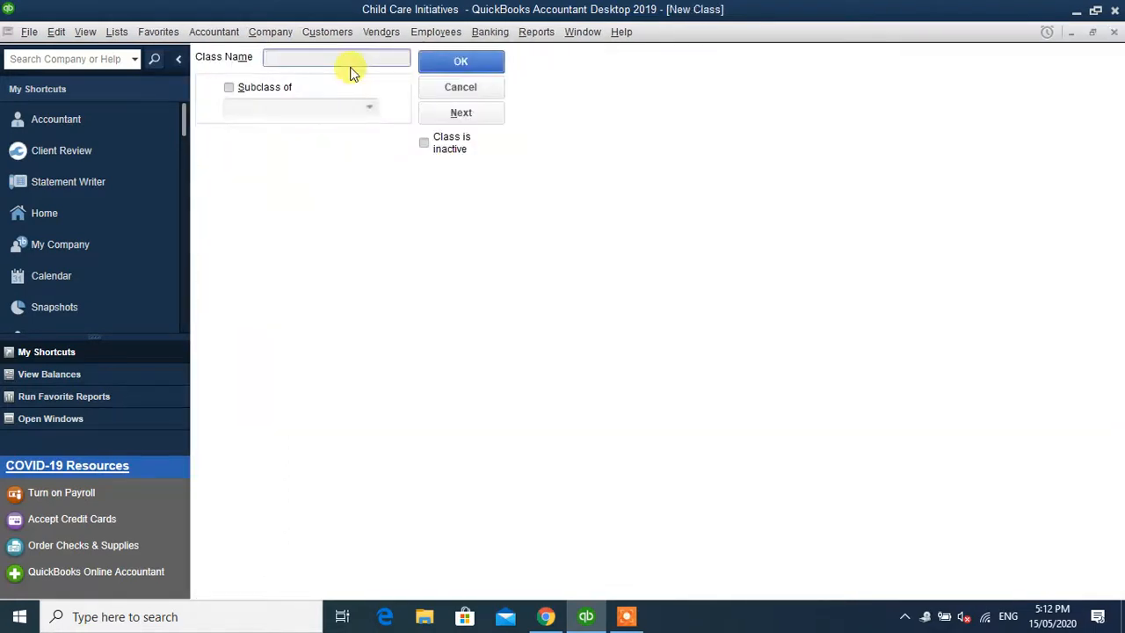
text(Borno)
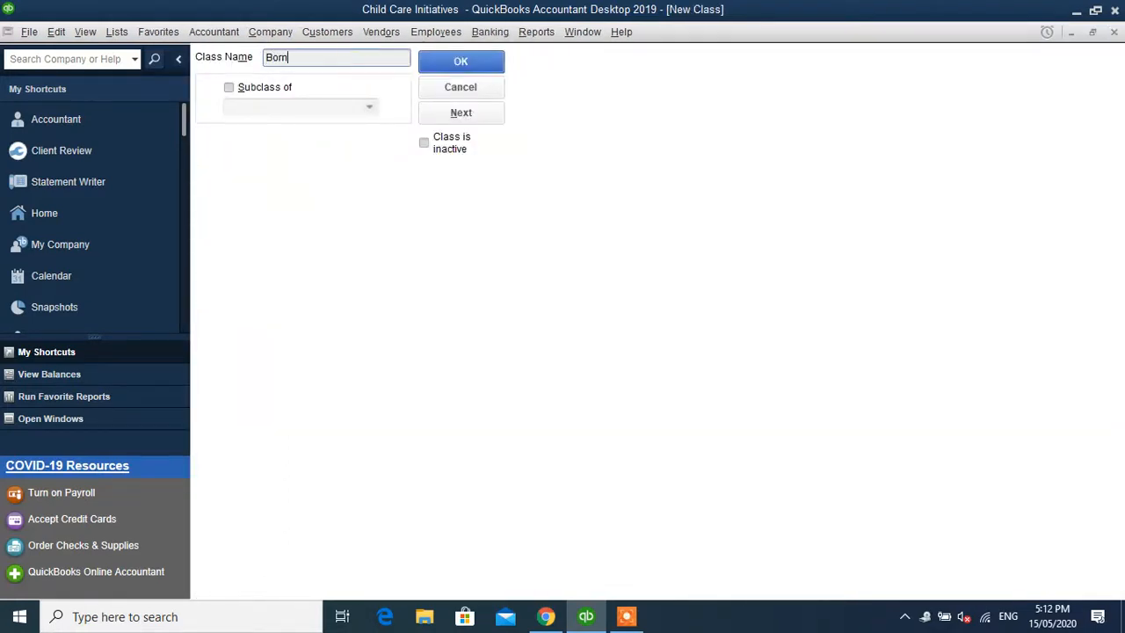
click(471, 58)
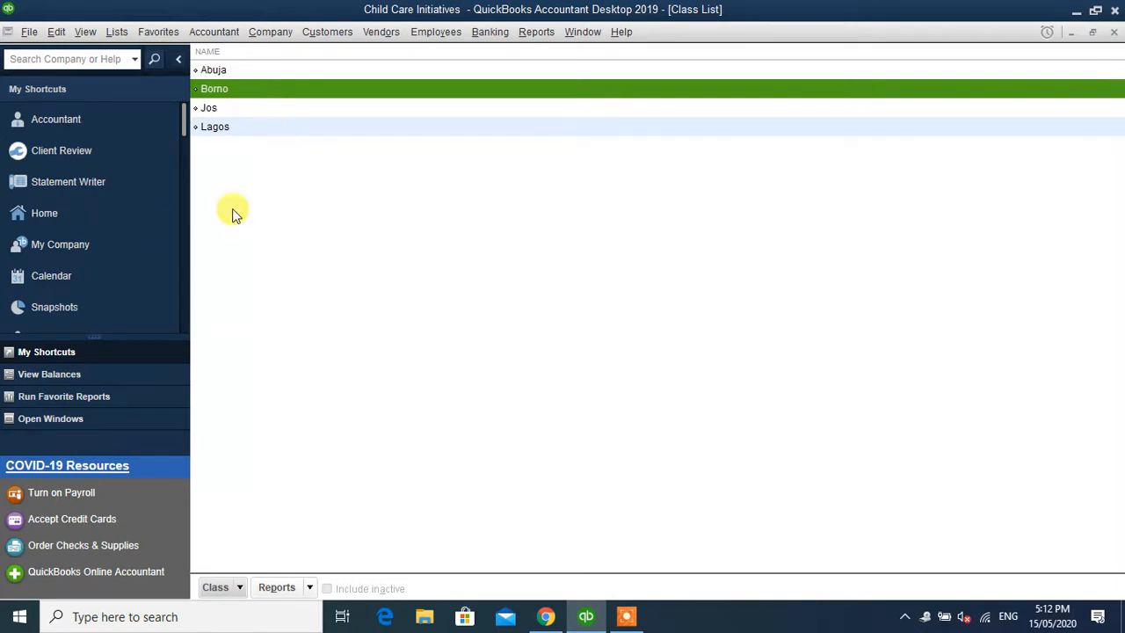
click(130, 214)
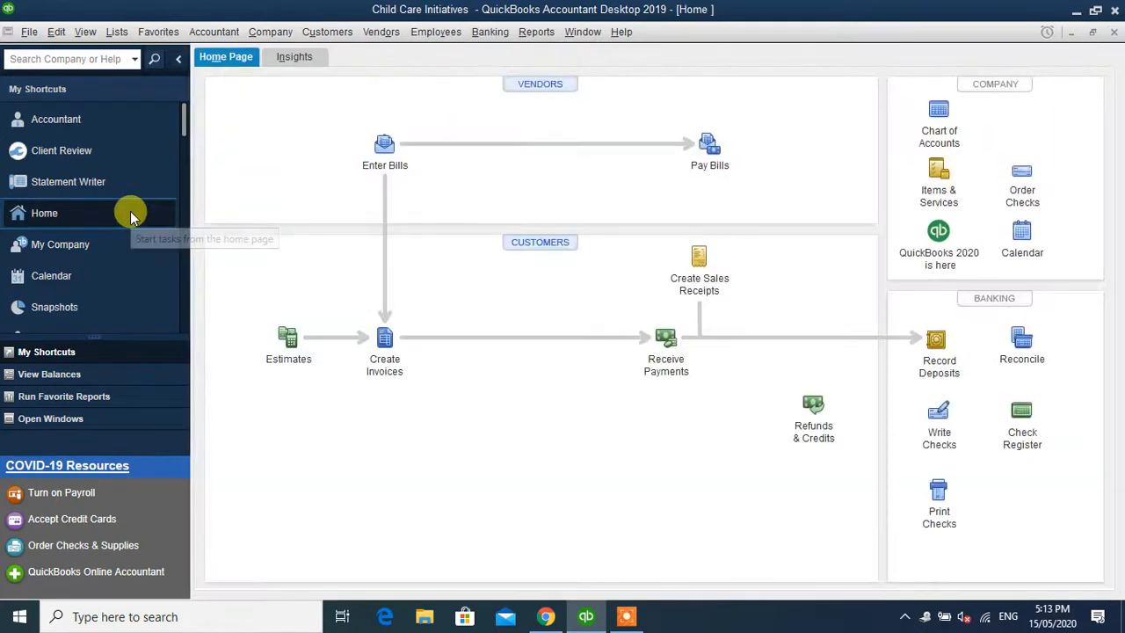